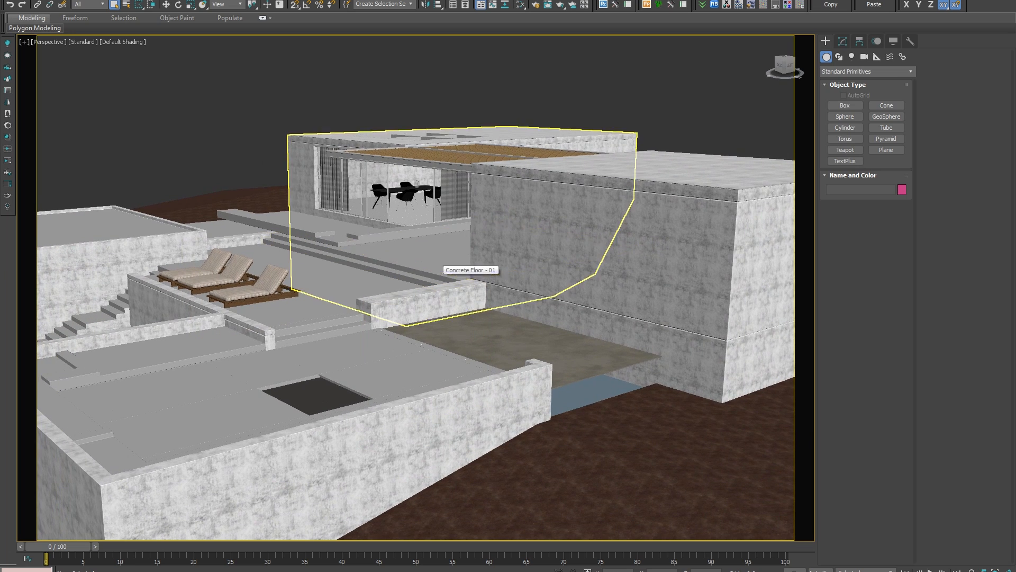
Examine the sun loungers and the dining set placed in the house model.
scroll(439, 263, up, 4)
middle_drag(439, 263, 532, 302)
scroll(379, 276, up, 3)
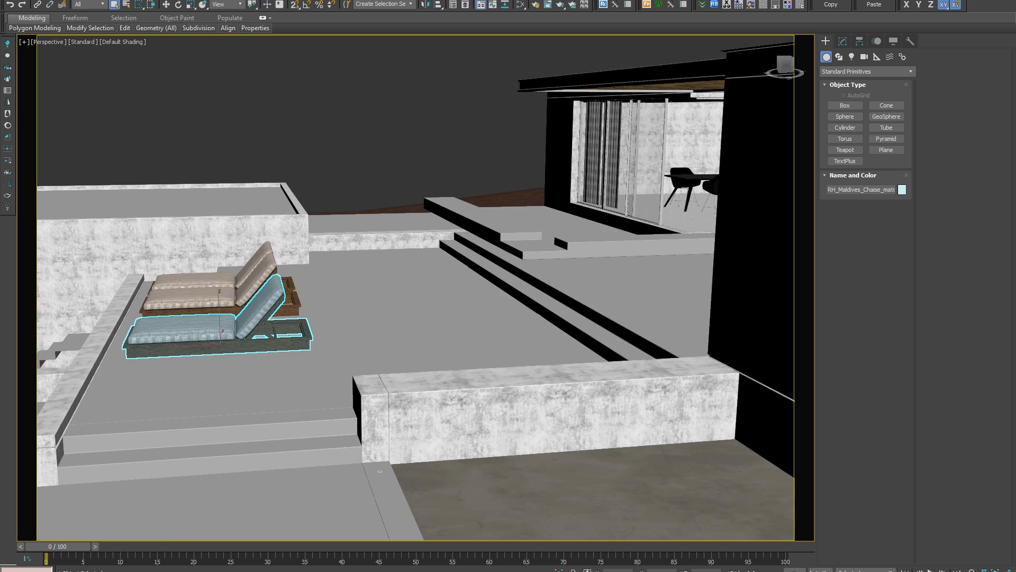
key(z)
scroll(383, 224, down, 7)
alt+middle_drag(383, 224, 512, 183)
scroll(460, 214, up, 4)
middle_drag(460, 248, 491, 202)
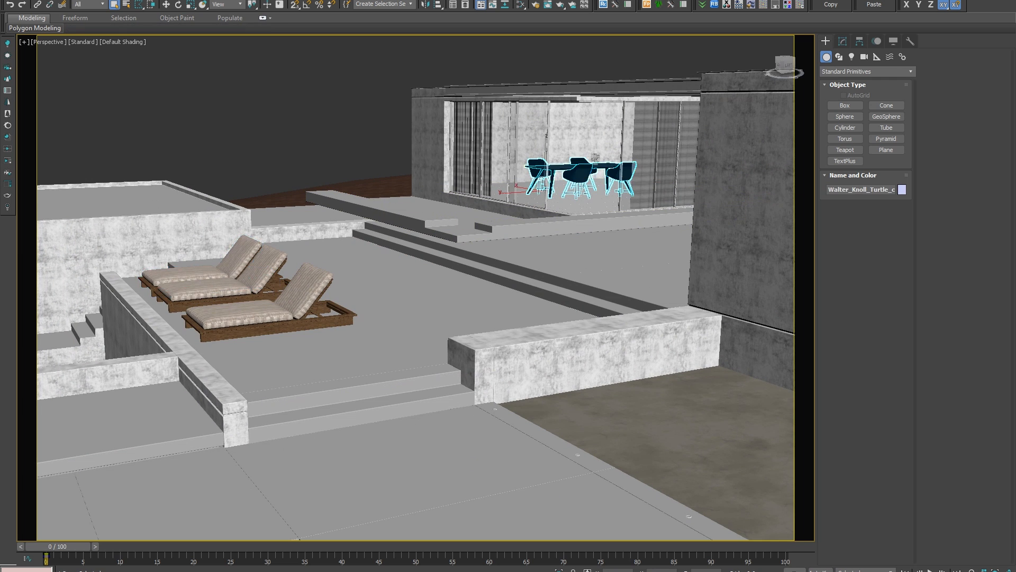
scroll(415, 288, down, 4)
middle_drag(386, 296, 456, 286)
click(360, 278)
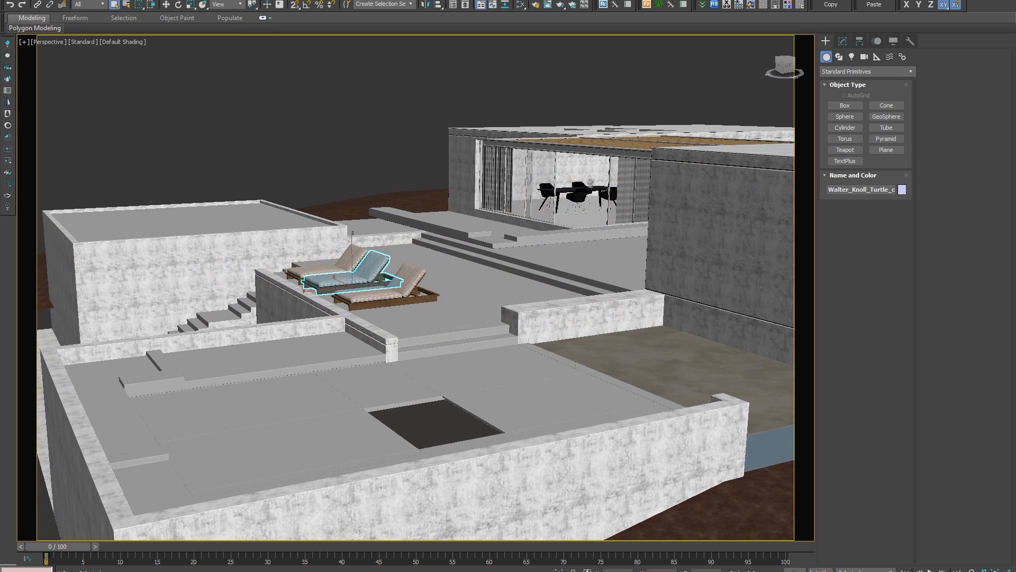
middle_drag(339, 312, 437, 276)
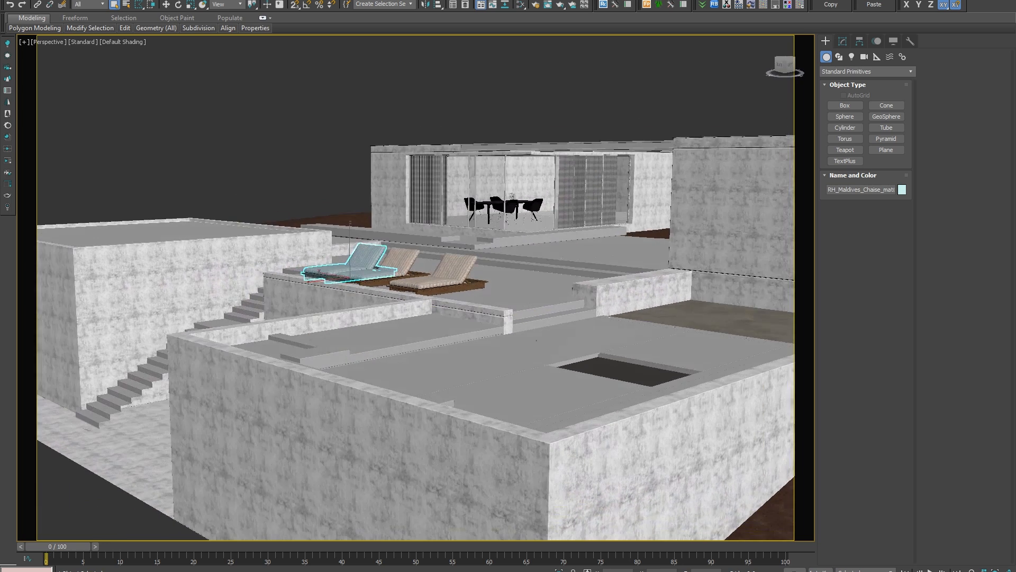
scroll(511, 210, up, 3)
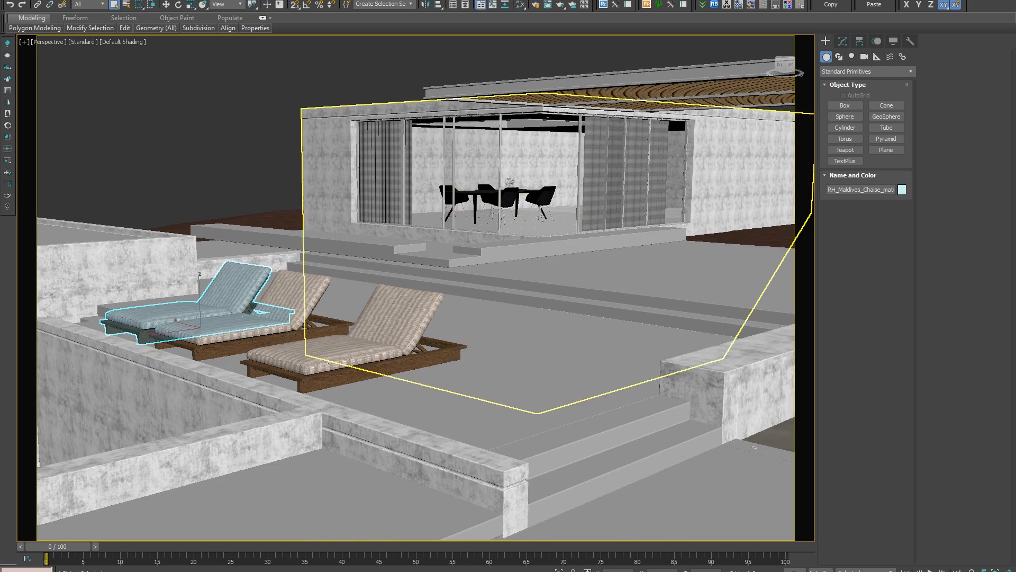
Examine the sloped terrain and the separate stucco wall objects around the house.
scroll(466, 245, down, 5)
middle_drag(508, 339, 553, 261)
click(521, 413)
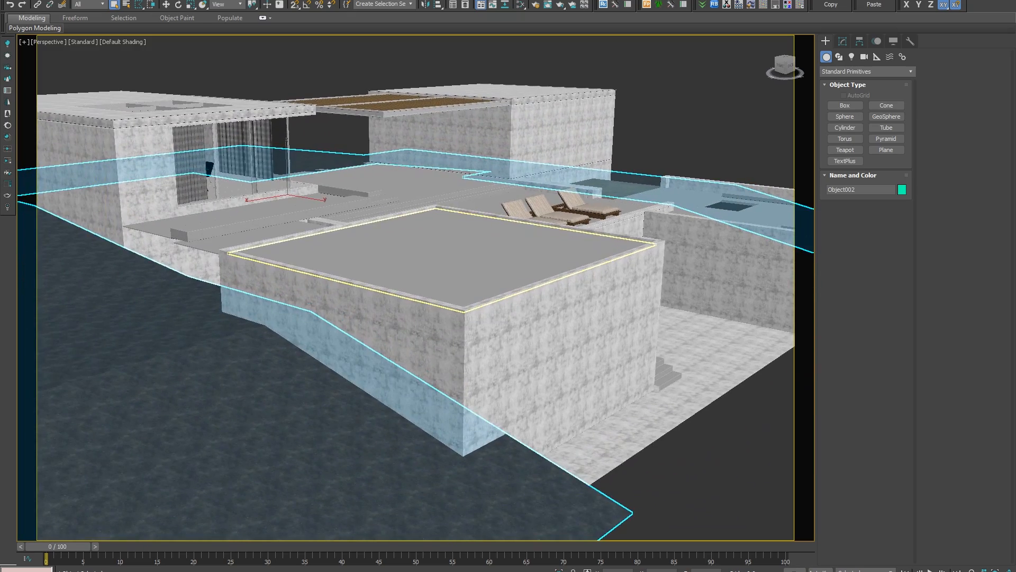
alt+middle_drag(609, 323, 438, 295)
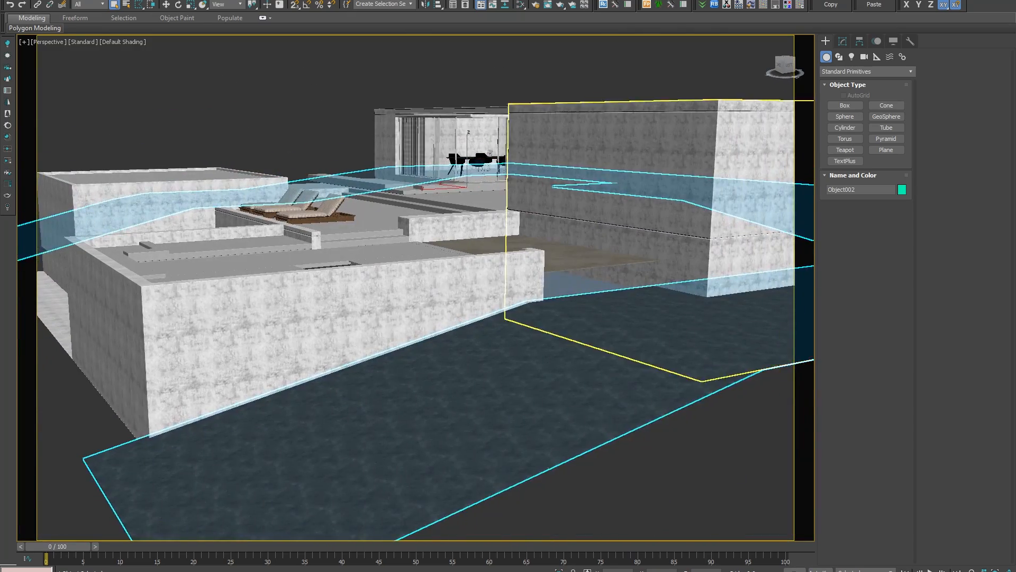
middle_drag(572, 212, 580, 249)
click(588, 239)
click(439, 360)
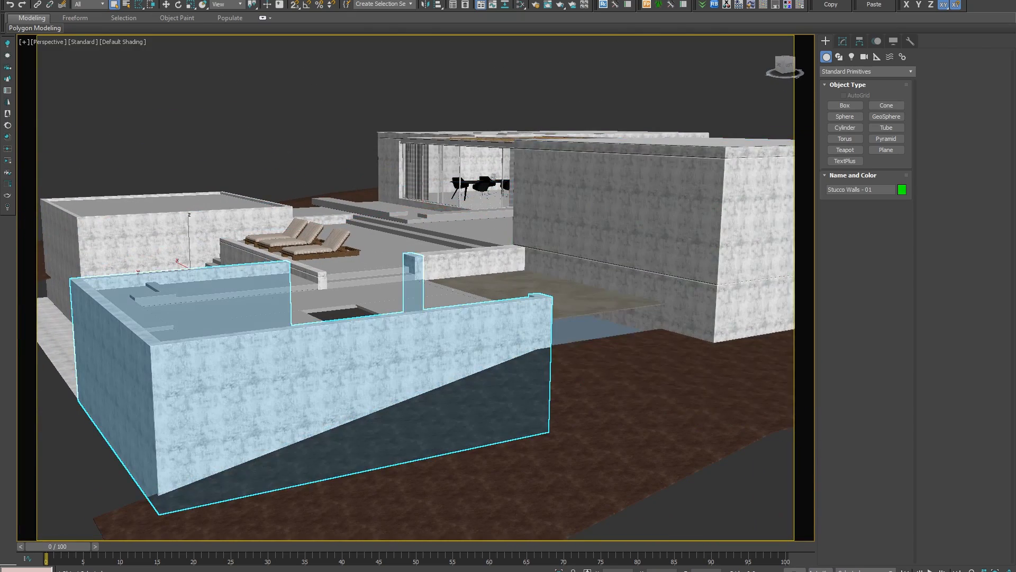
click(464, 263)
click(174, 238)
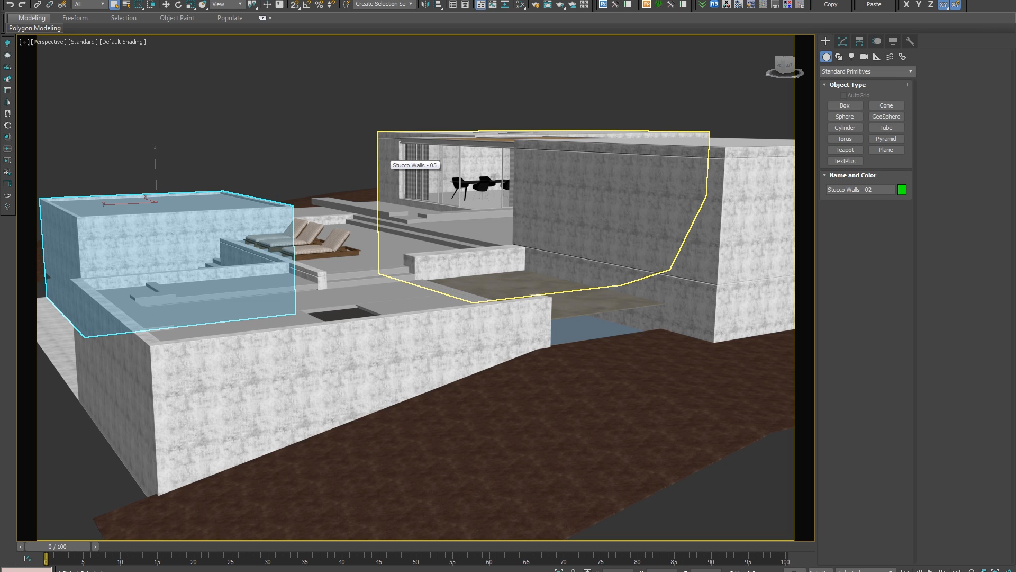
alt+middle_drag(390, 152, 432, 212)
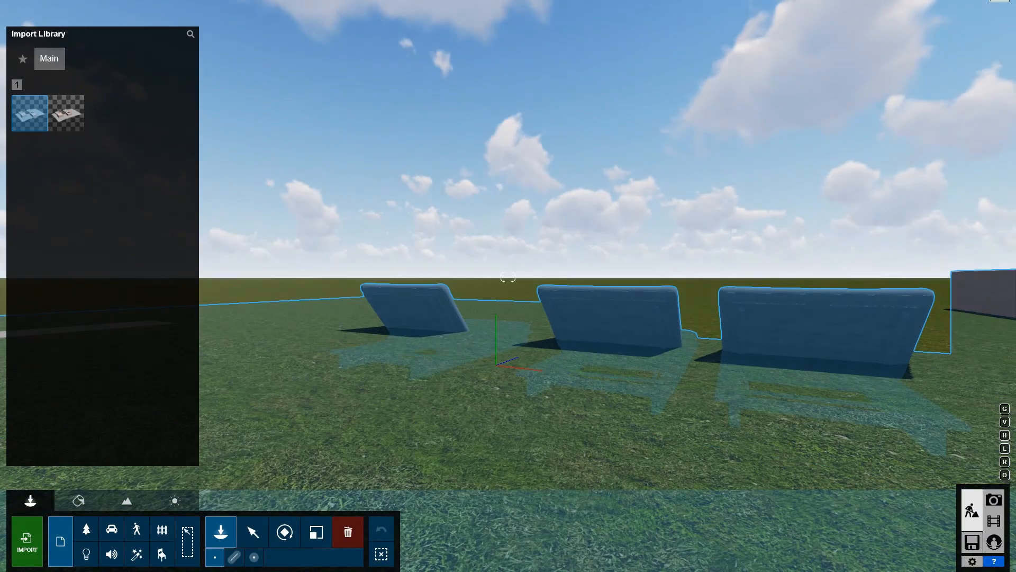
In Lumion, raise the imported house model vertically until its terrain sits above the grass ground.
click(253, 532)
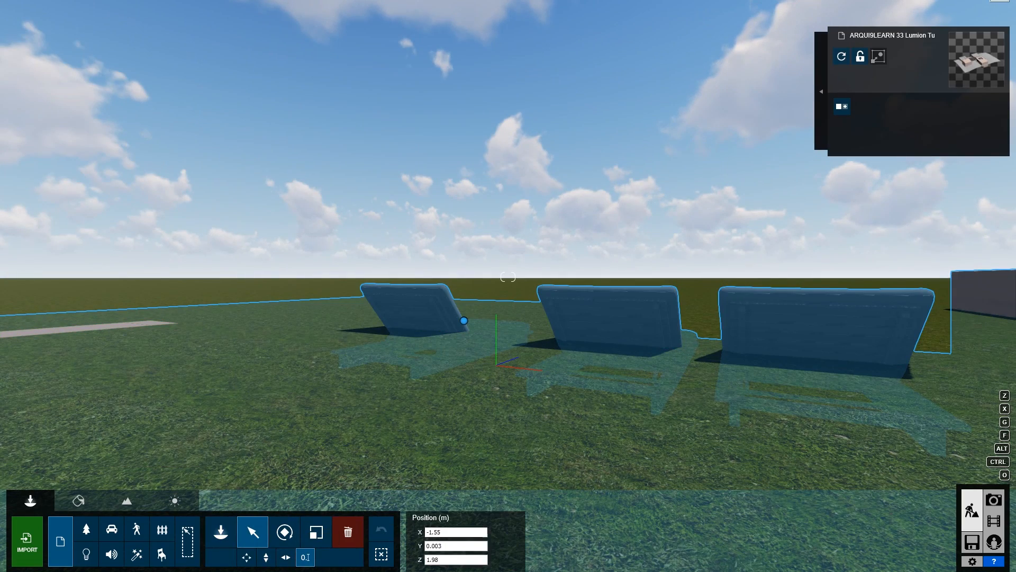
drag(464, 321, 499, 335)
click(265, 557)
key(s)
right_drag(500, 334, 185, 429)
key(q)
key(d)
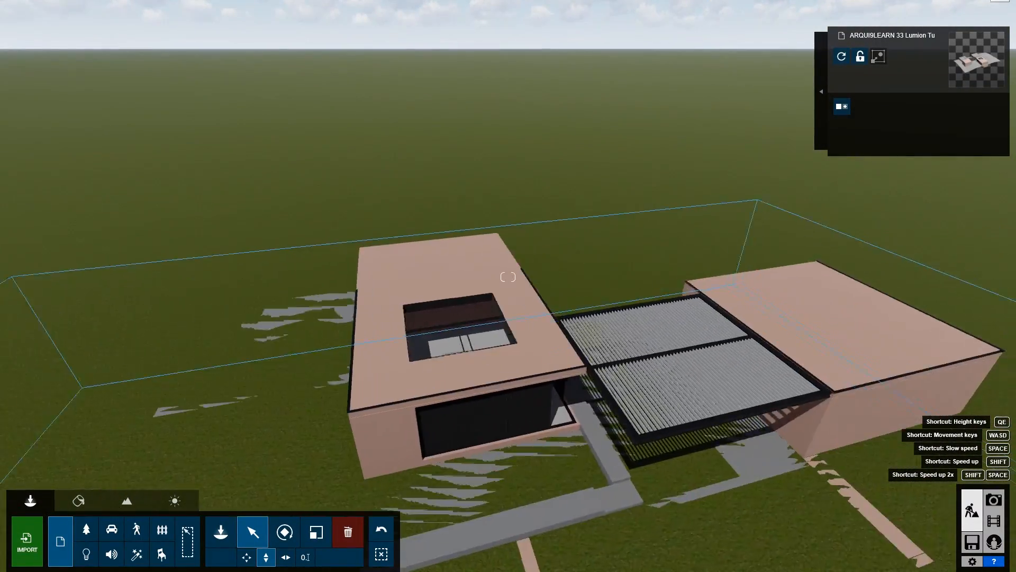
key(q)
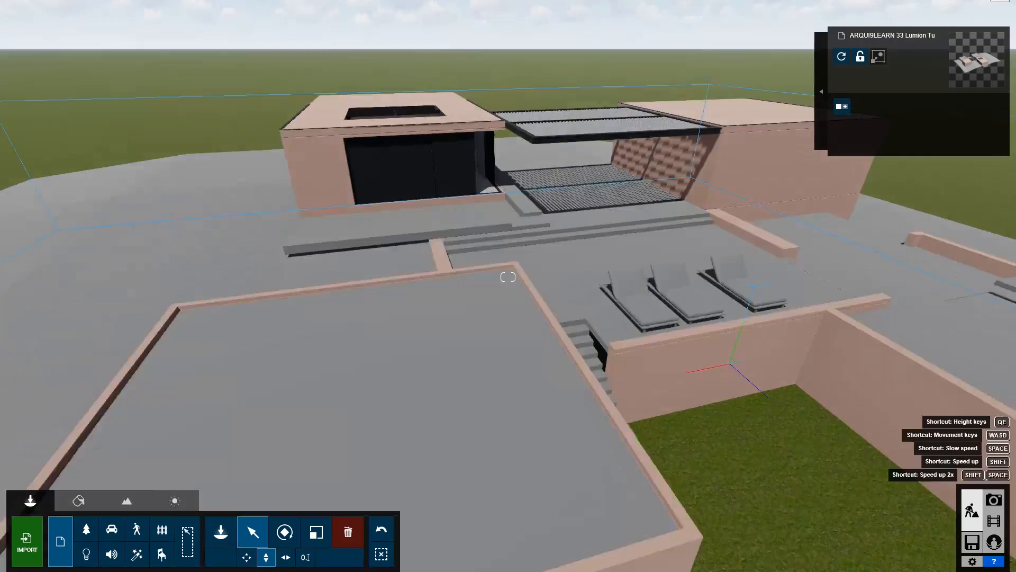
right_drag(508, 277, 370, 288)
key(s)
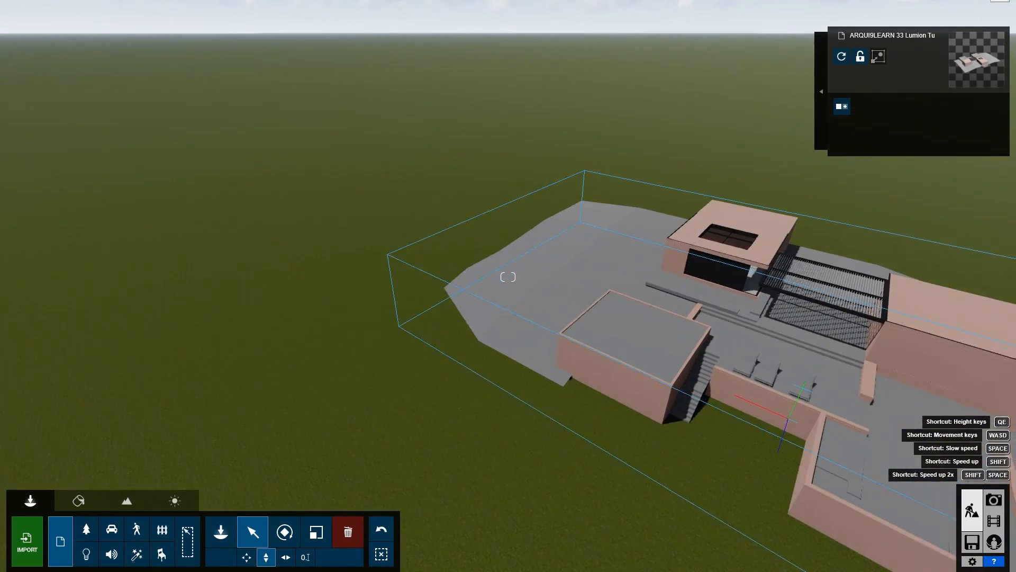
key(s)
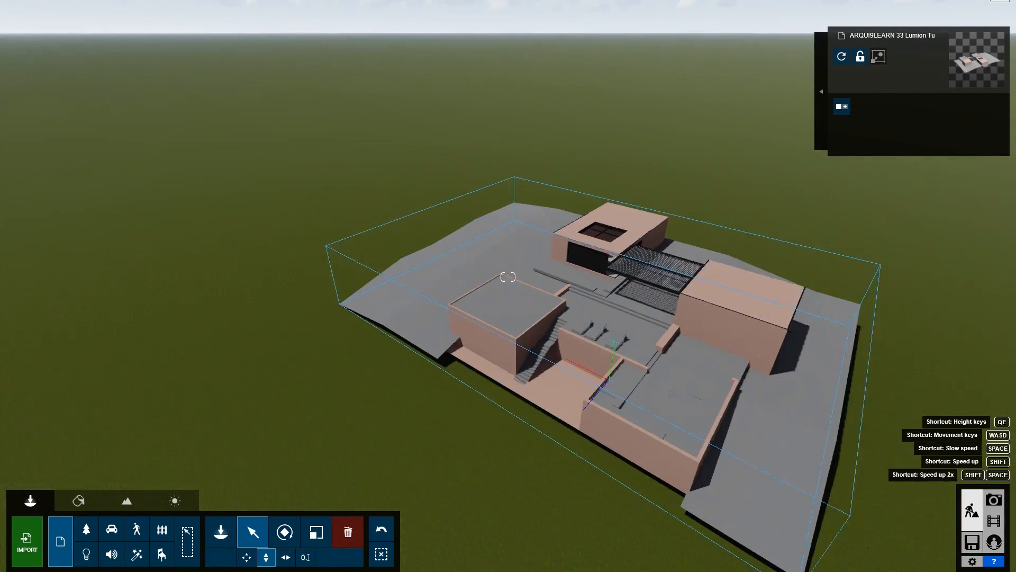
Inspect the raised house from the outside and inside the dining room.
key(w)
key(s)
key(w)
right_drag(508, 277, 516, 384)
key(s)
key(s)
key(w)
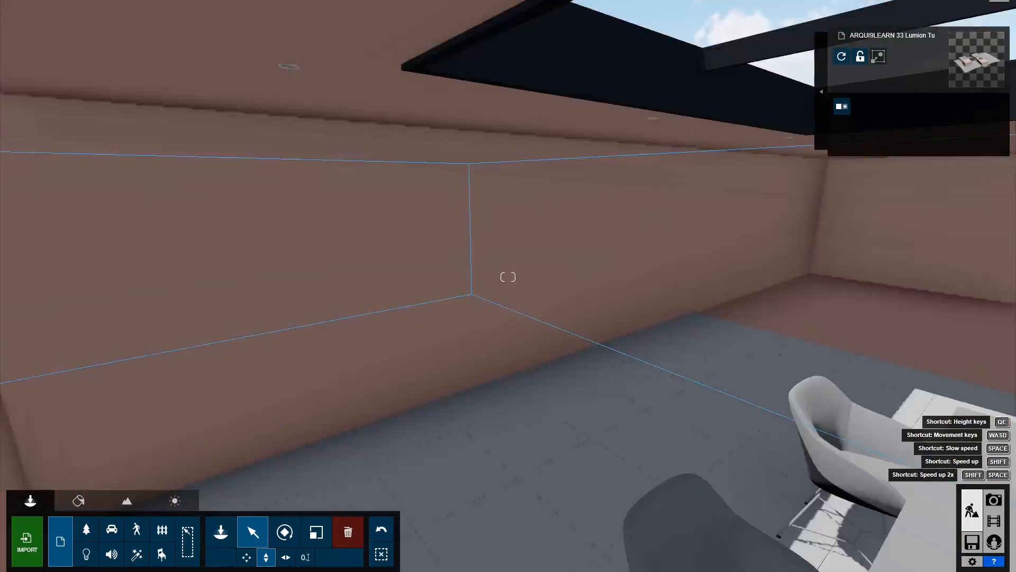
key(s)
key(s)
key(w)
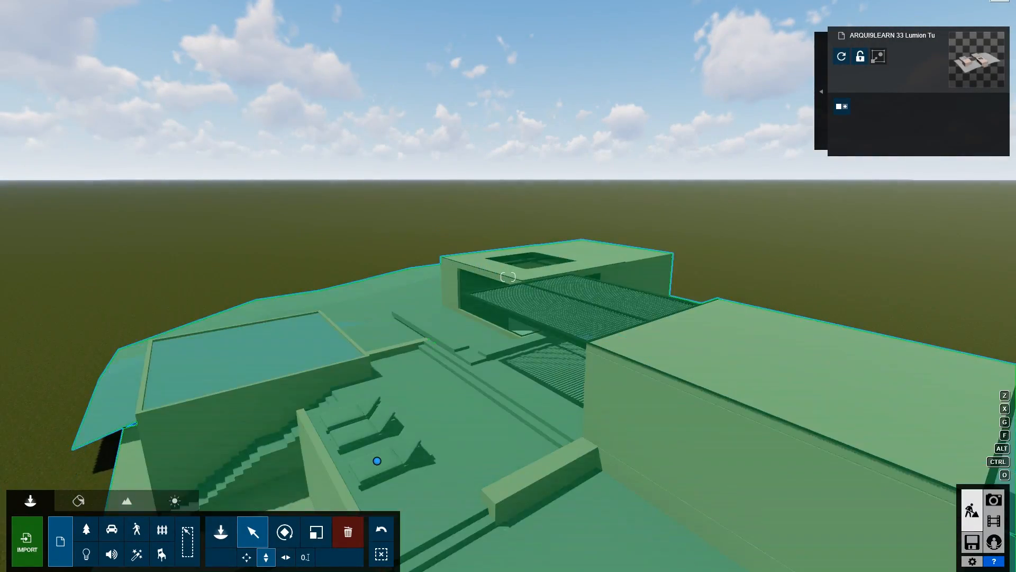
Start editing the house model's materials and select the terrace floor surface.
key(s)
click(79, 500)
key(w)
click(403, 402)
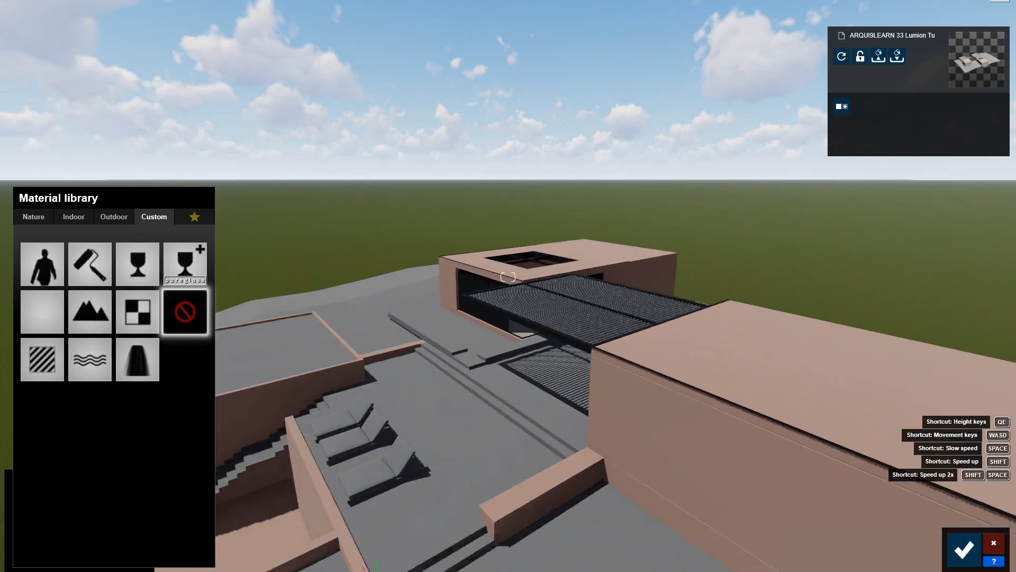
key(q)
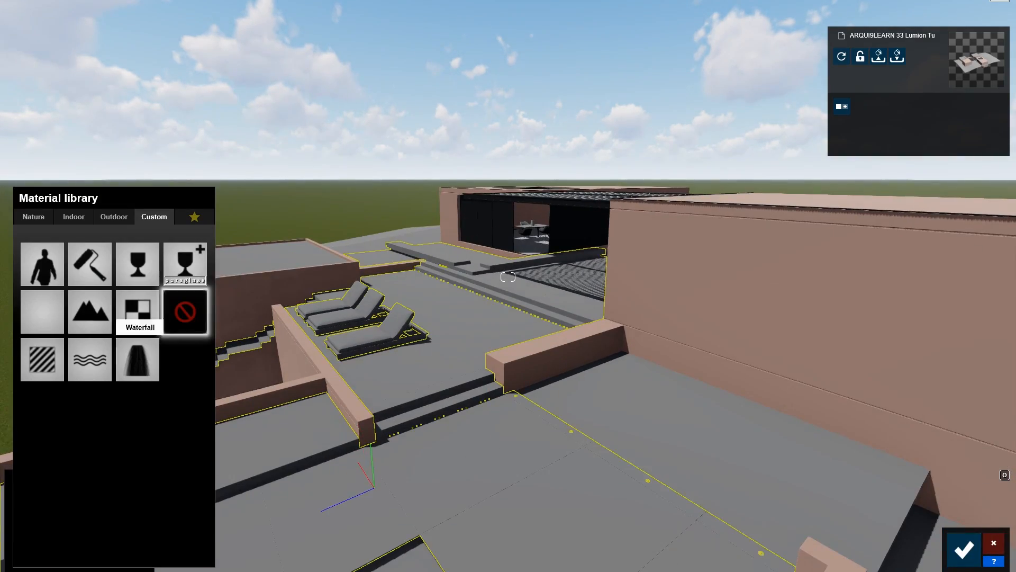
Try the Waterfall and Landscape custom materials on the terrace floor.
click(137, 359)
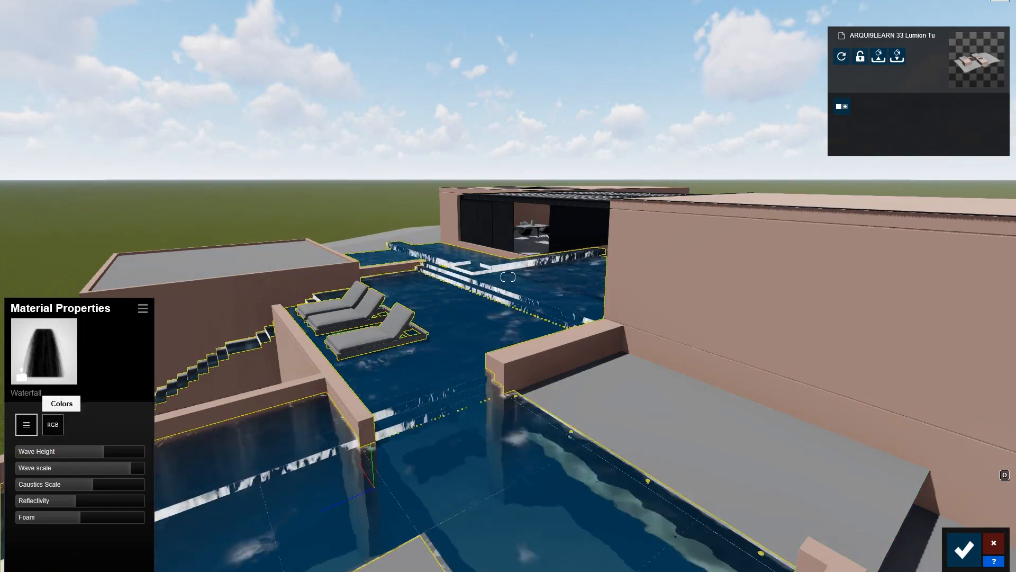
click(44, 344)
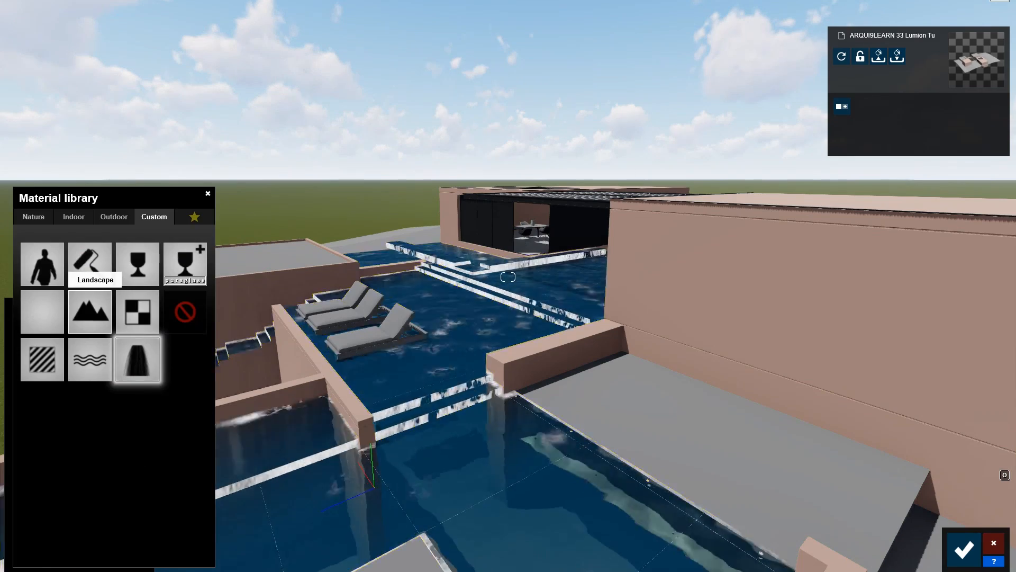
click(90, 311)
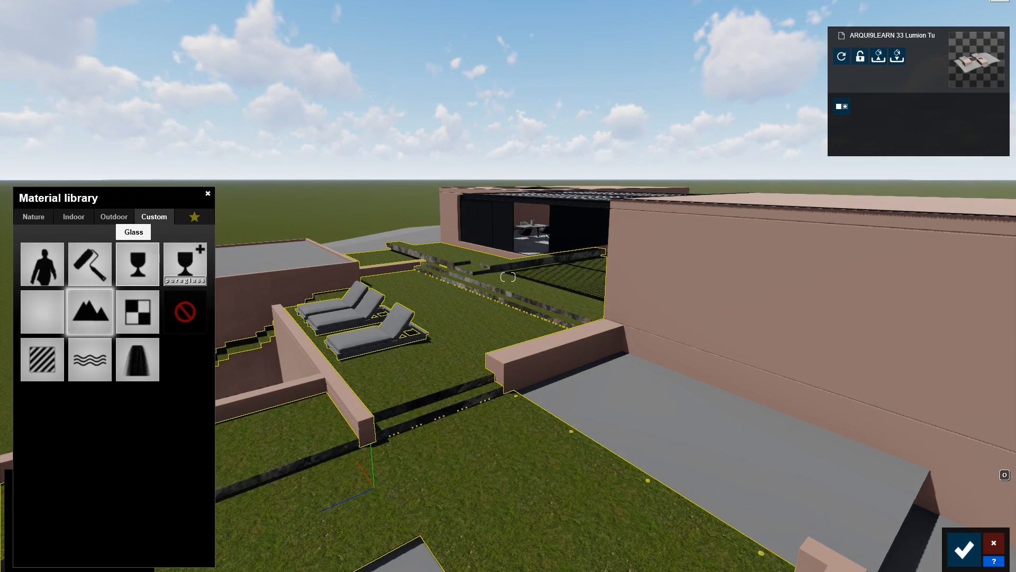
Apply the outdoor concrete material Concrete 014 DDDS 1024 to the terrace floor.
click(113, 217)
click(78, 248)
click(137, 441)
key(w)
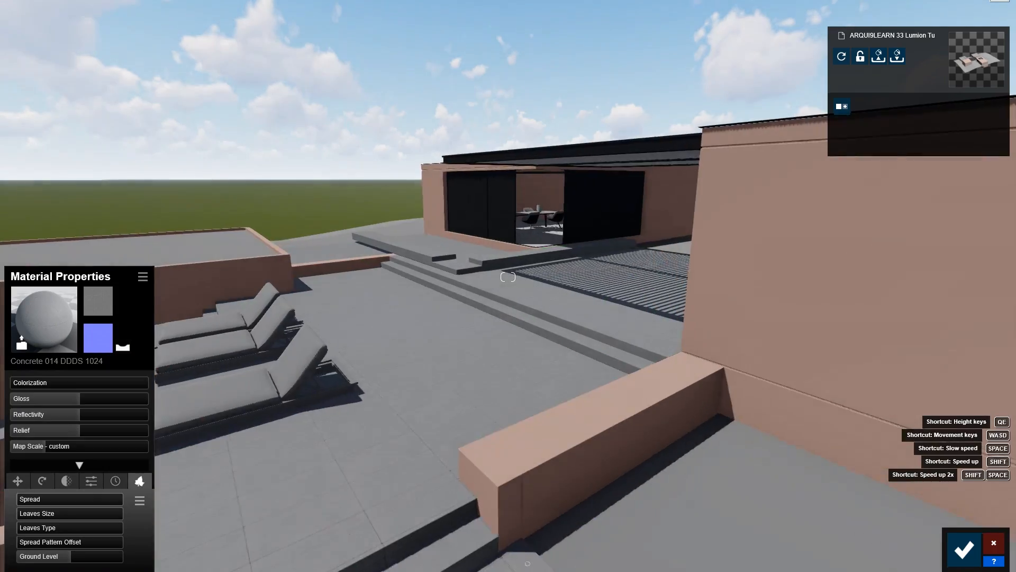
key(s)
key(a)
key(e)
Compare other concretes, apply Concrete 013 DDDS 1024 to the terrace floor, set gloss to 1.6 and increase its relief and reflectivity.
click(47, 311)
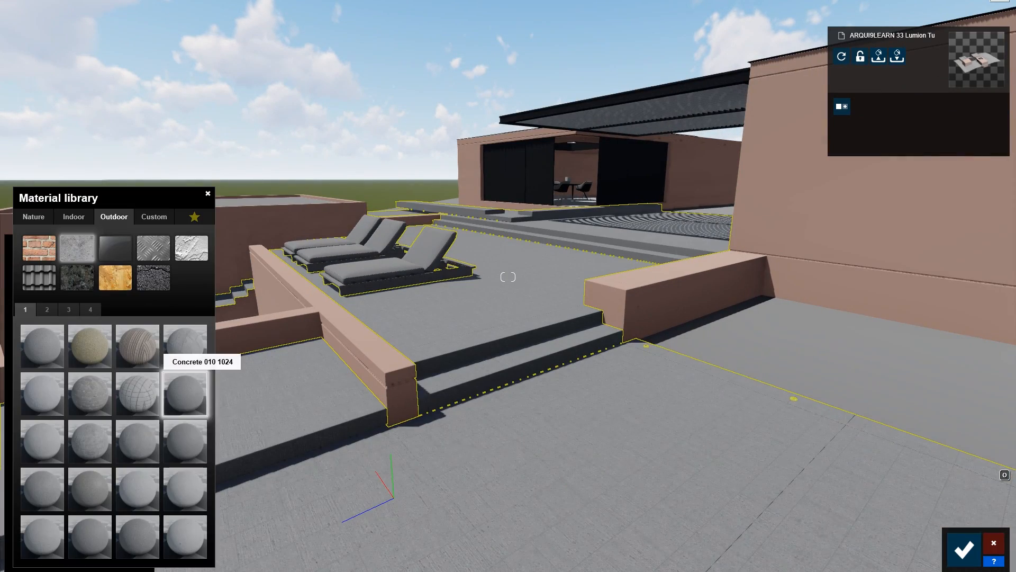
click(185, 442)
click(46, 317)
click(90, 441)
mouse_move(137, 441)
key(s)
right_drag(138, 442, 95, 402)
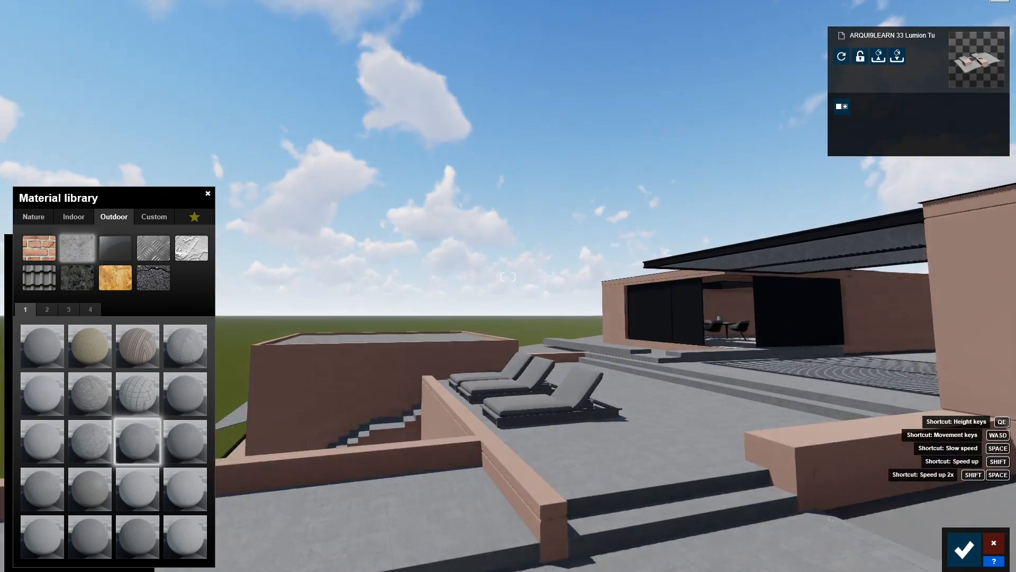
key(e)
key(d)
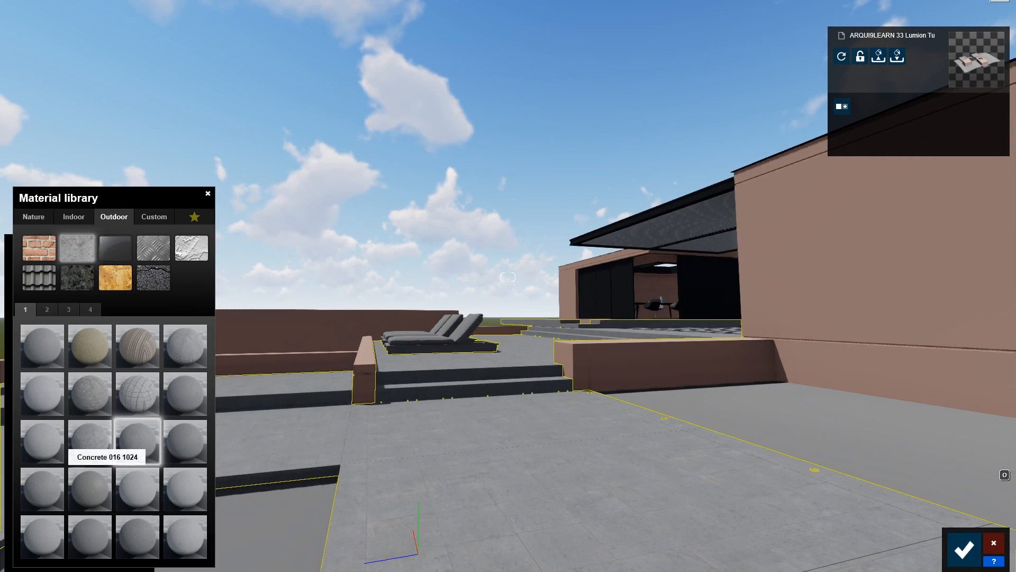
click(138, 441)
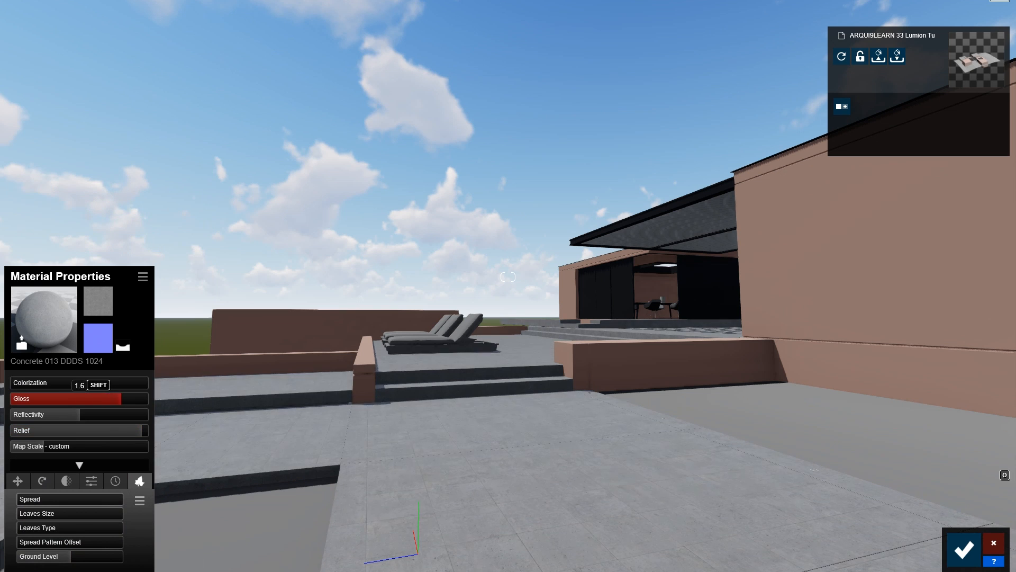
drag(117, 415, 120, 415)
Apply Clean Cut Grass 02 to the Concrete Weathered surface beside the terrace.
click(849, 417)
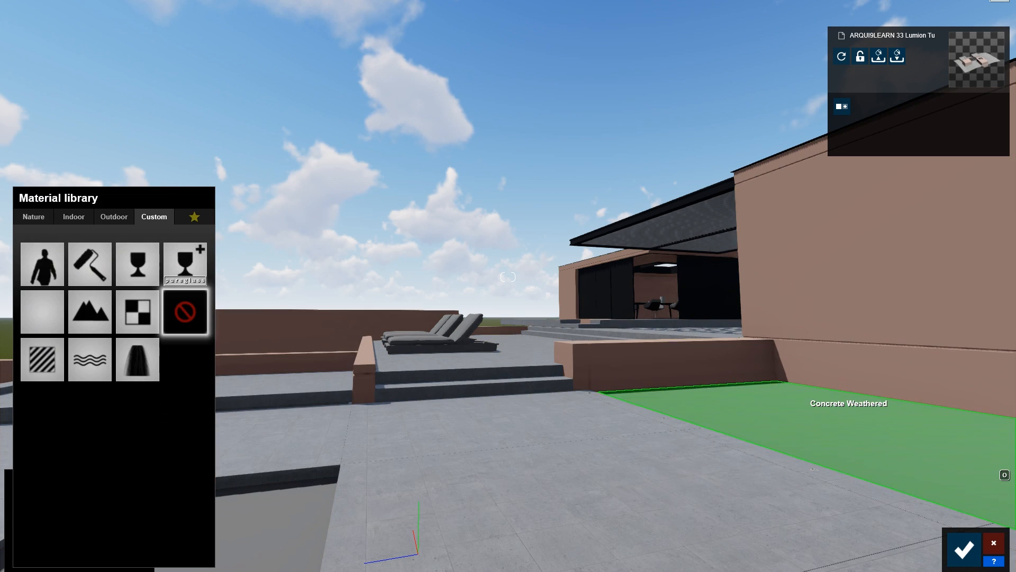
click(33, 216)
click(77, 248)
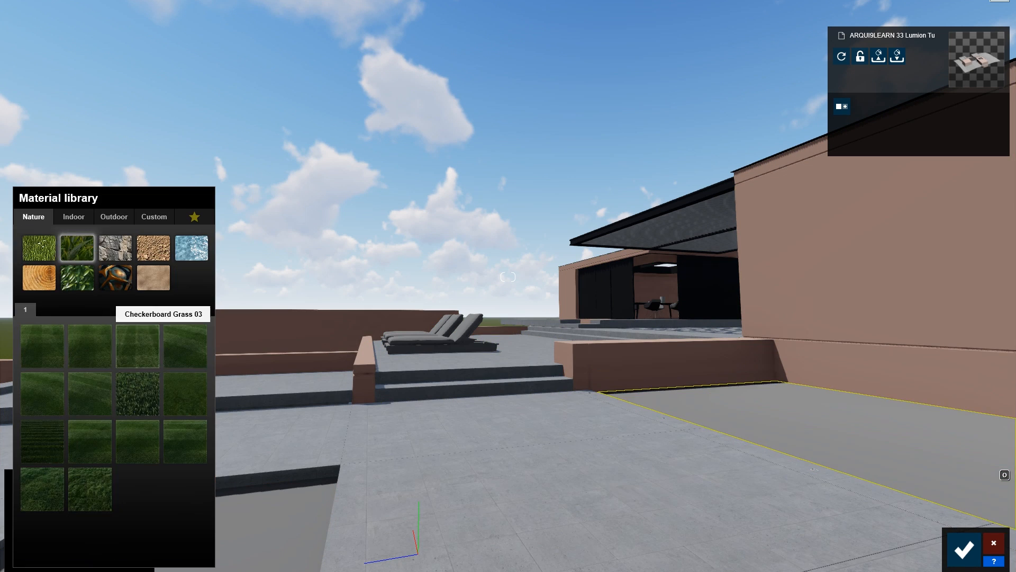
click(186, 395)
click(876, 430)
key(w)
key(d)
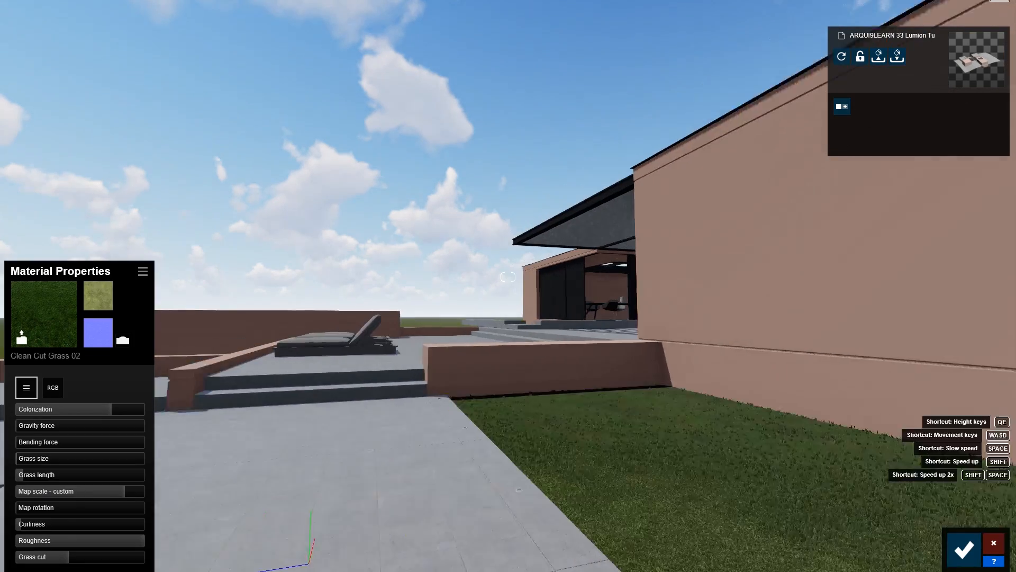
Replace the short grass beside the terrace with the last long-bladed grass variant and reduce its grass size.
click(44, 314)
click(138, 394)
click(44, 314)
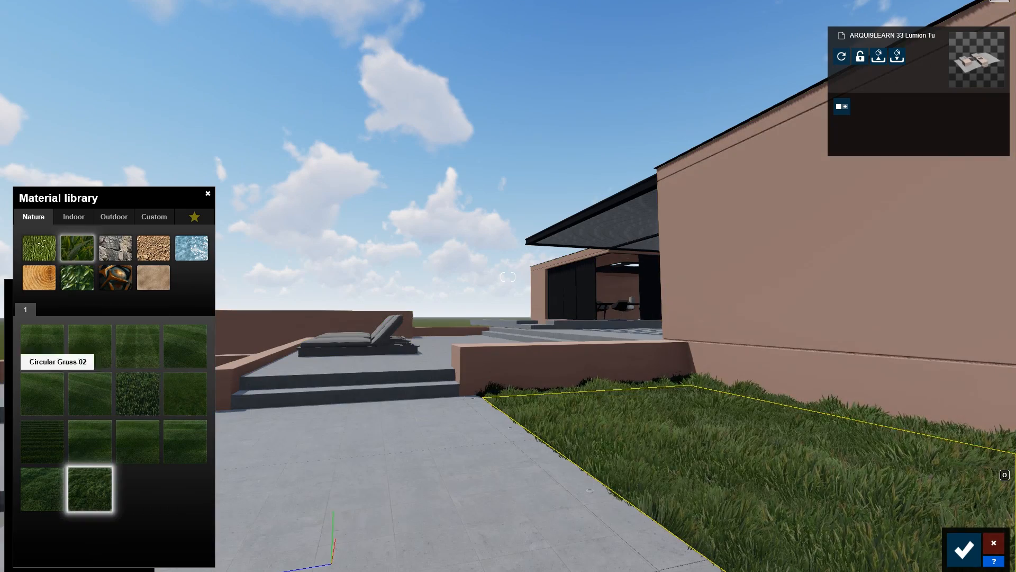
click(90, 488)
drag(45, 458, 24, 458)
click(43, 313)
click(154, 217)
click(114, 216)
click(191, 248)
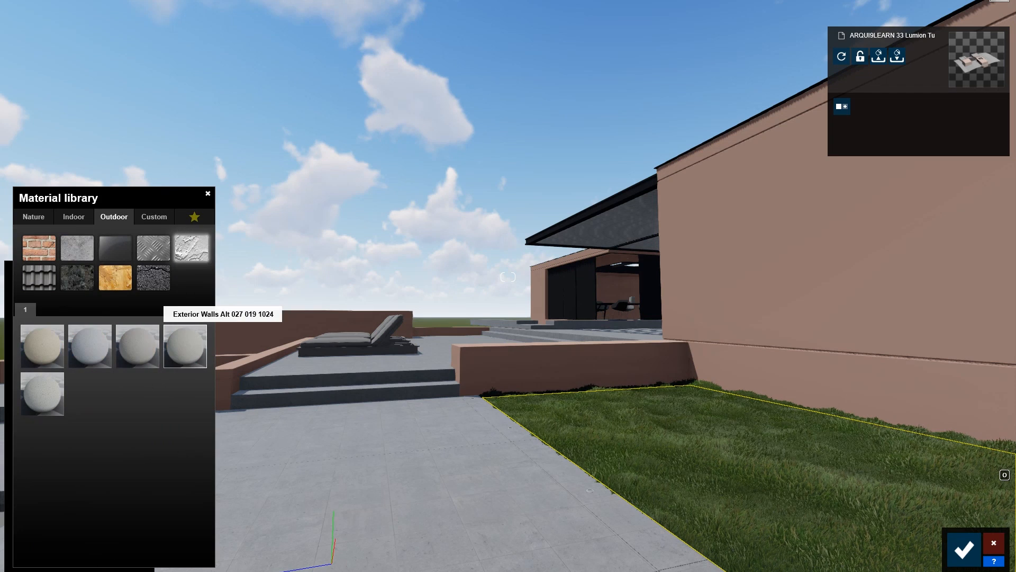
click(185, 346)
Reapply the last long-bladed 3D grass variant to the lawn surface and reduce its grass size.
click(33, 217)
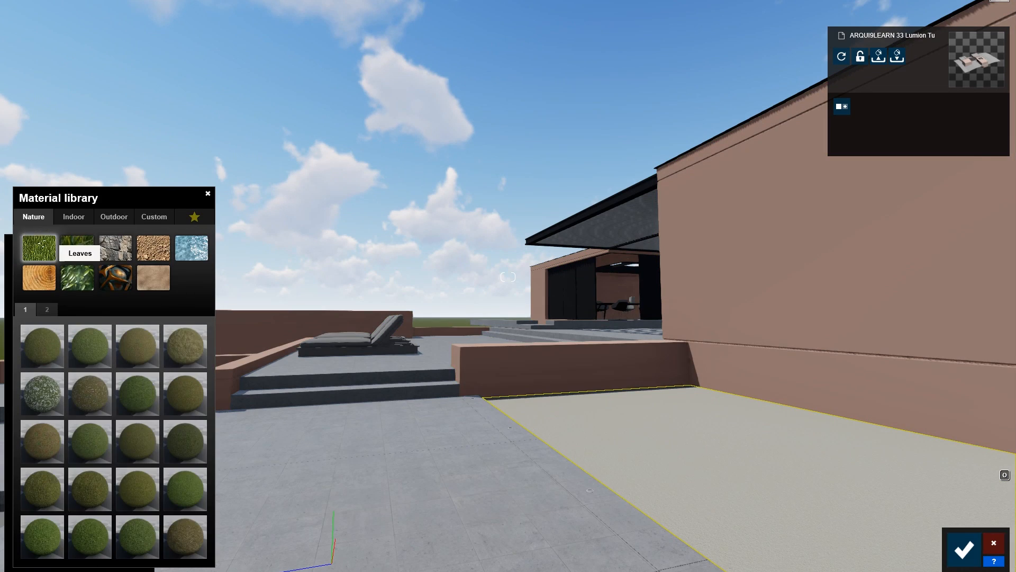
click(77, 248)
click(137, 392)
click(90, 488)
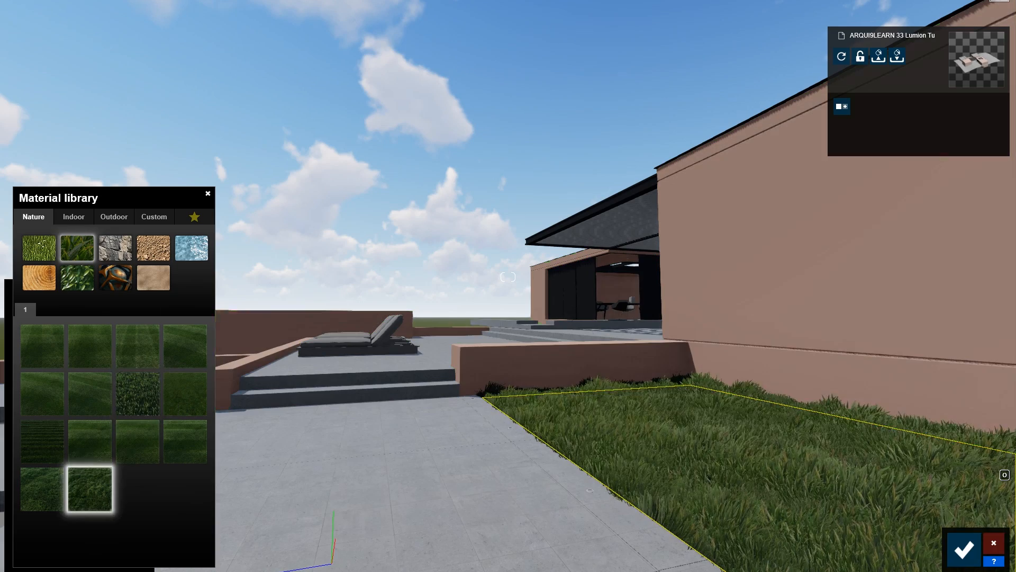
drag(45, 459, 21, 459)
key(s)
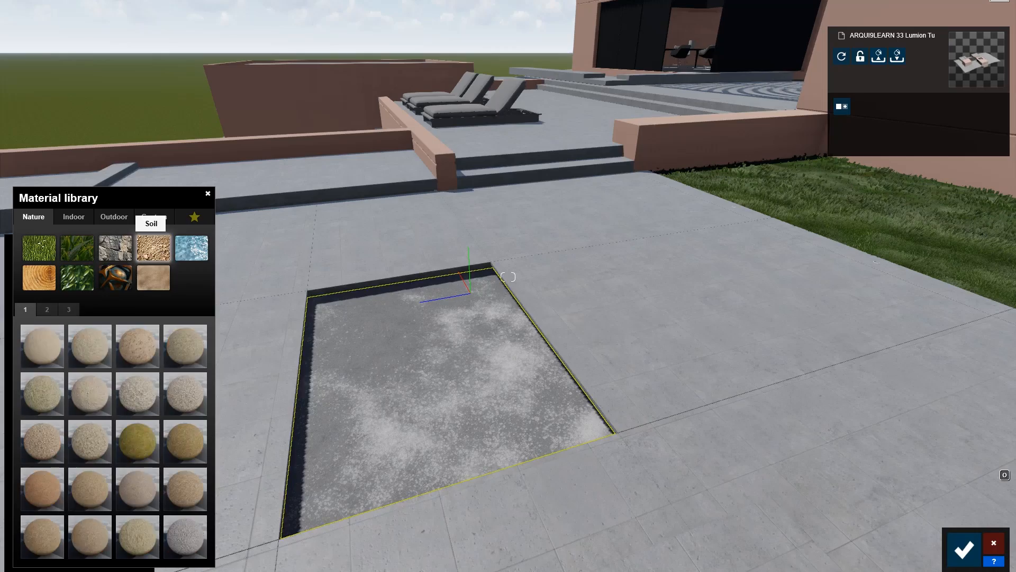
Try nature water materials on the sunken rectangular bed in the terrace, ending with Azure Pool.
click(192, 247)
click(185, 346)
click(138, 347)
click(42, 347)
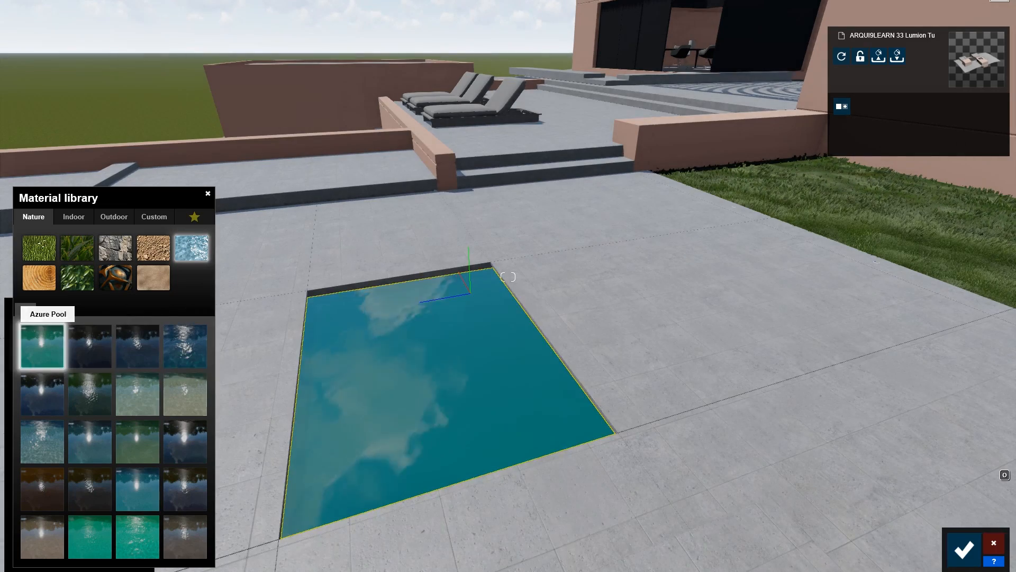
Try several soil materials on the sunken terrace bed, including Ground 016 2048 and the last pebble sample of the first page.
click(154, 247)
click(90, 393)
click(137, 394)
click(137, 489)
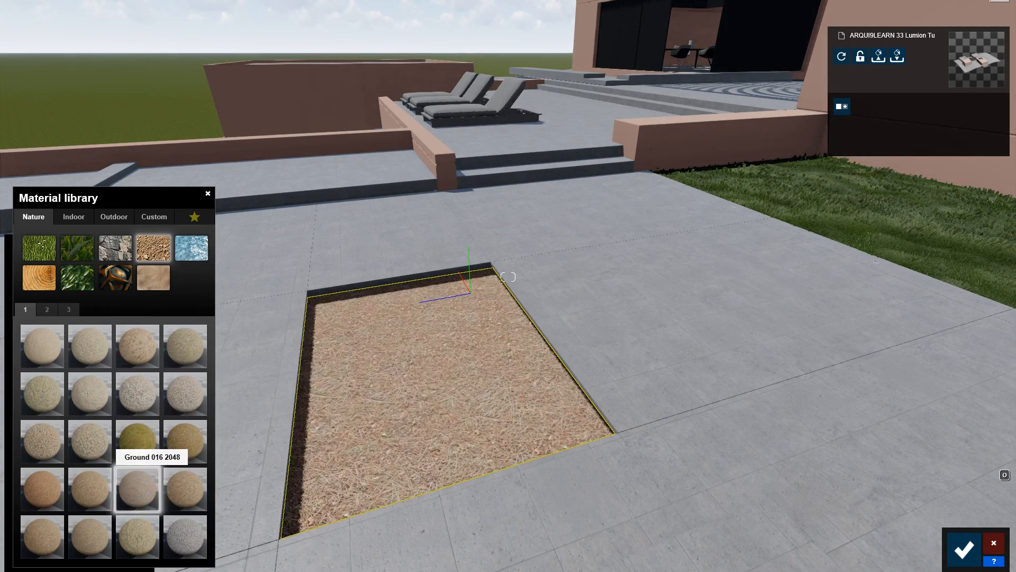
click(185, 537)
Apply Polii GroundGravel 010 2k to the sunken terrace bed, increase its relief and save the material changes.
click(46, 310)
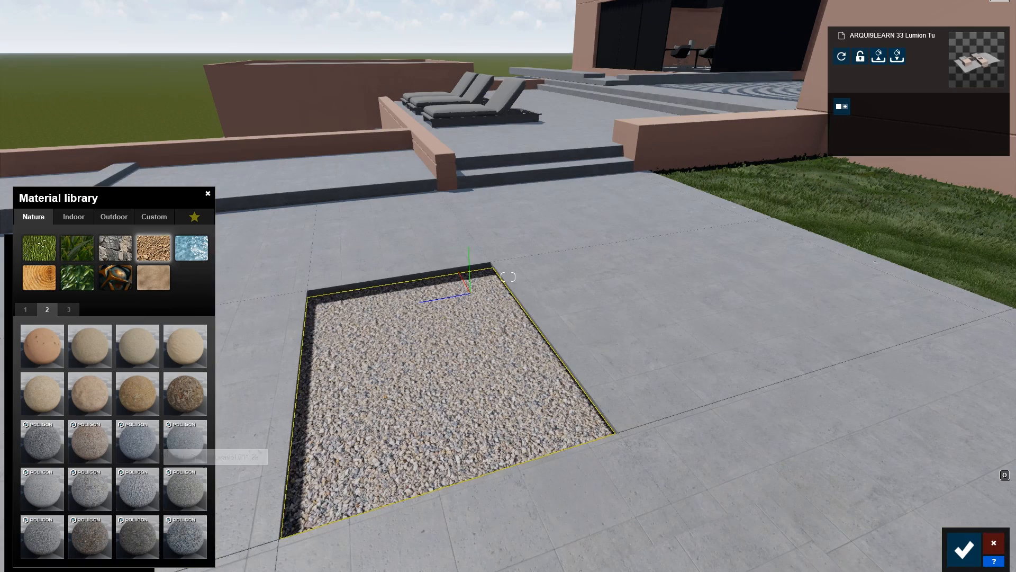
click(137, 489)
click(137, 488)
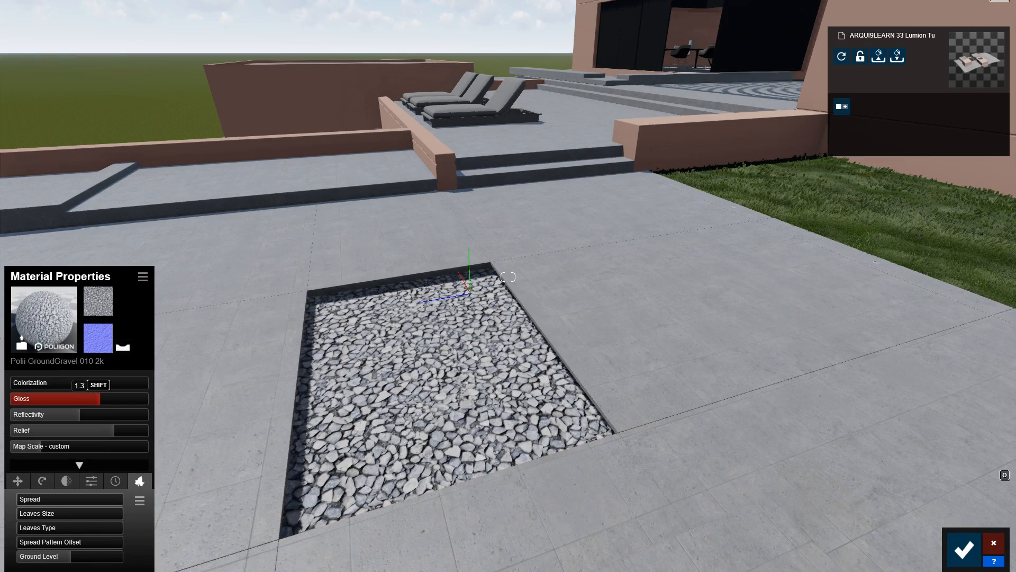
drag(130, 431, 127, 430)
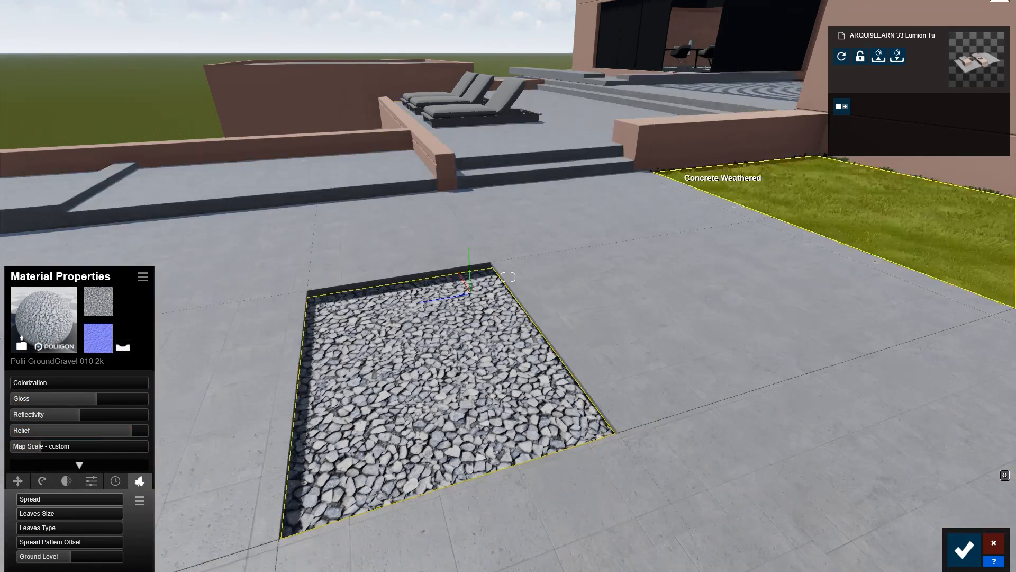
key(s)
click(964, 549)
Apply the second outdoor plaster material to the brown exterior walls of the house.
click(697, 161)
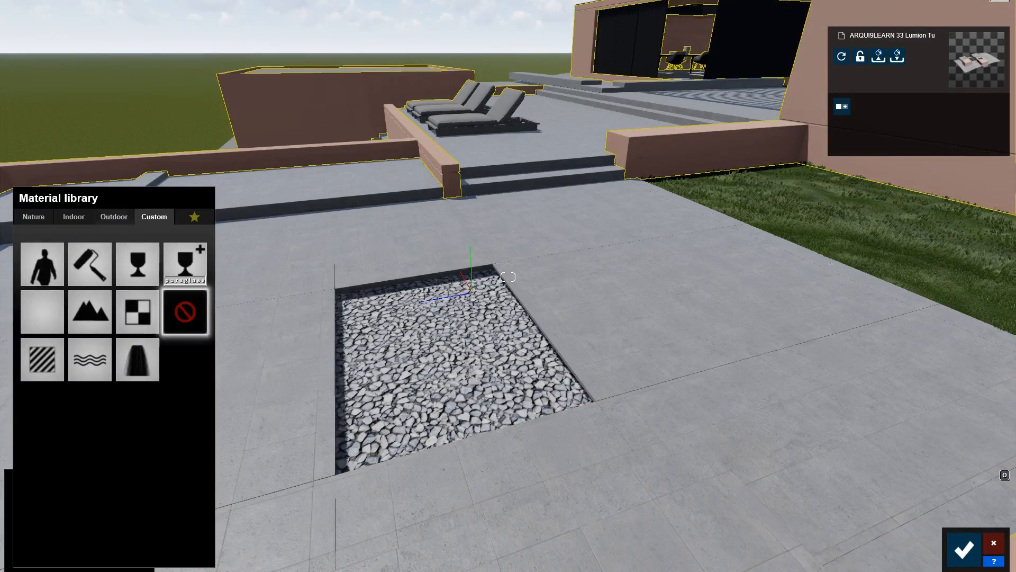
click(114, 217)
click(192, 248)
click(90, 347)
Apply an indoor Pureglass material to the window panes of the glazed house volume.
key(s)
key(d)
key(w)
key(a)
key(s)
key(w)
key(s)
key(q)
key(w)
key(s)
click(683, 61)
click(114, 217)
click(74, 216)
click(78, 249)
click(42, 345)
click(35, 343)
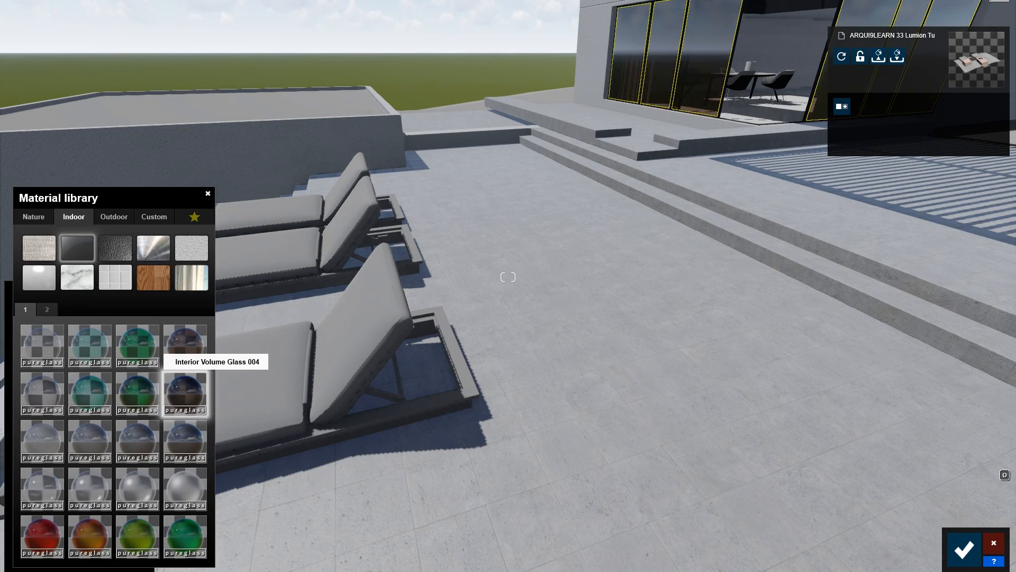
click(47, 309)
click(25, 309)
Try Polii Metal Galvanized 002 2k on the window frames and pergola beams, and replace it with Polii Metal Scratched 001 2k.
key(w)
key(d)
right_drag(709, 96, 707, 51)
key(s)
click(804, 119)
click(965, 549)
click(794, 117)
click(114, 217)
click(154, 247)
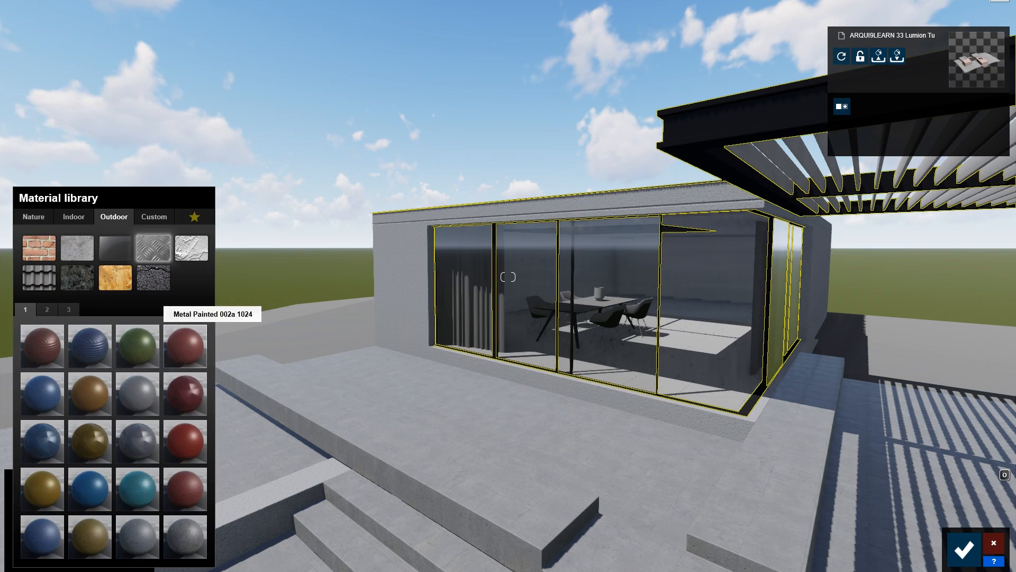
click(46, 309)
click(186, 490)
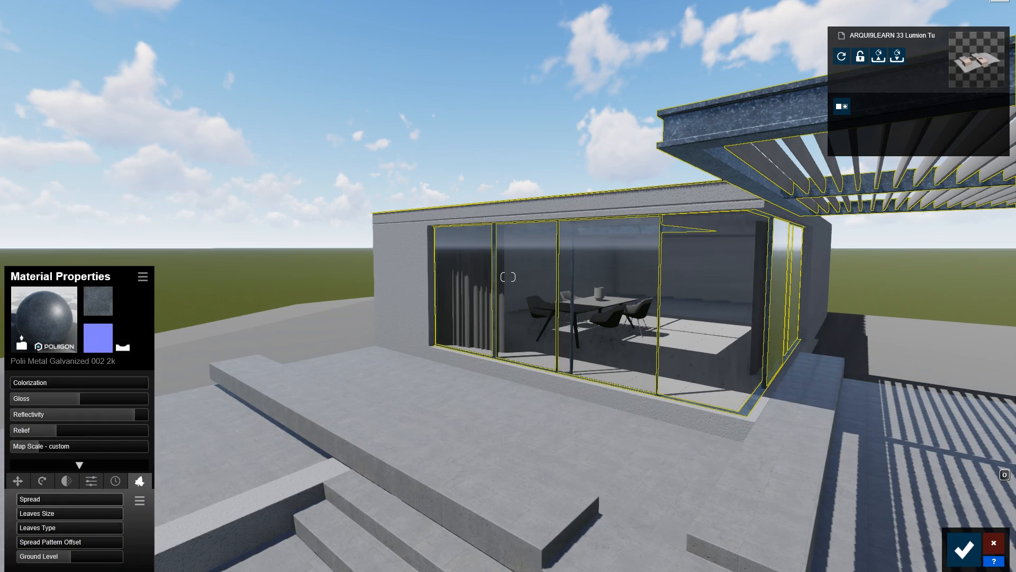
click(45, 312)
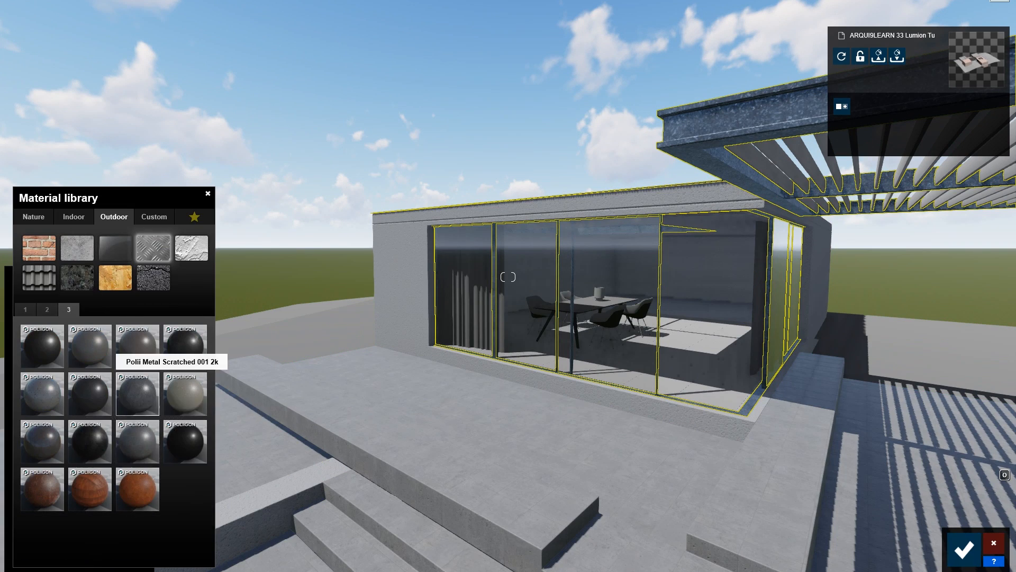
click(137, 344)
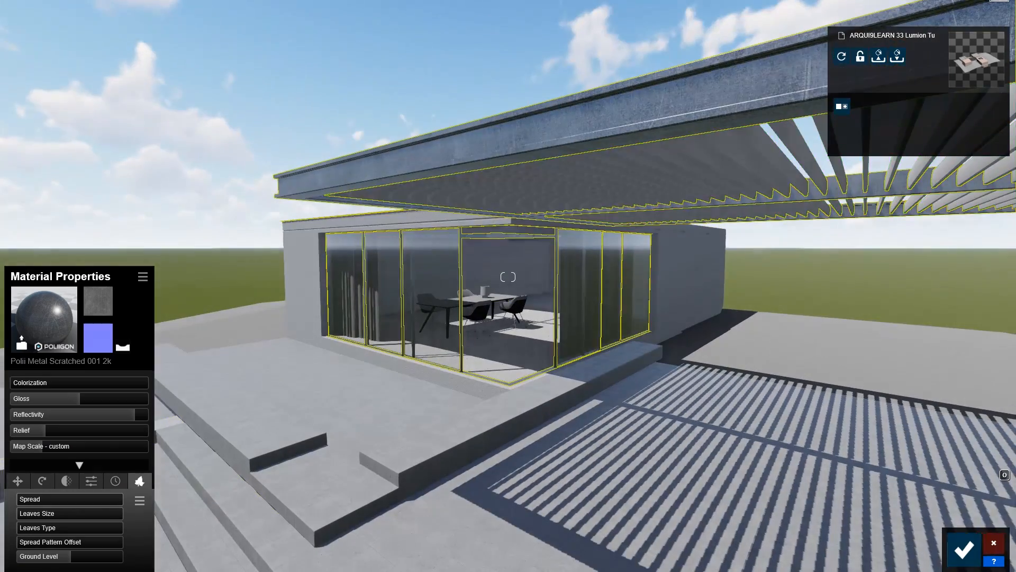
Apply the outdoor wood material Wood 015 DDDS 1024 to the pergola slats.
click(609, 183)
click(114, 216)
click(115, 278)
click(87, 486)
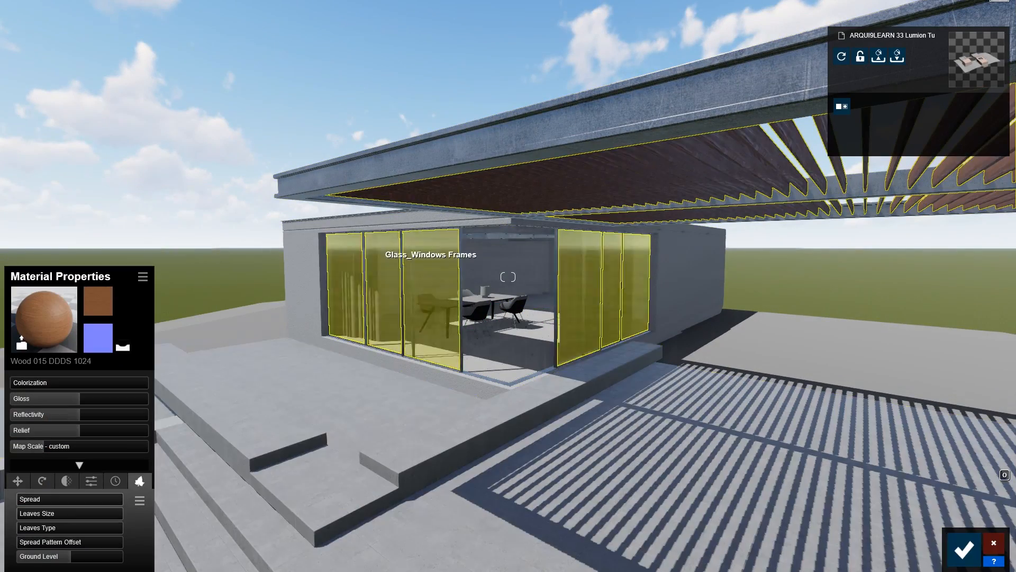
Apply the first indoor curtain material to the curtains inside the glazed room.
key(d)
key(w)
key(s)
key(w)
key(w)
click(934, 256)
click(879, 276)
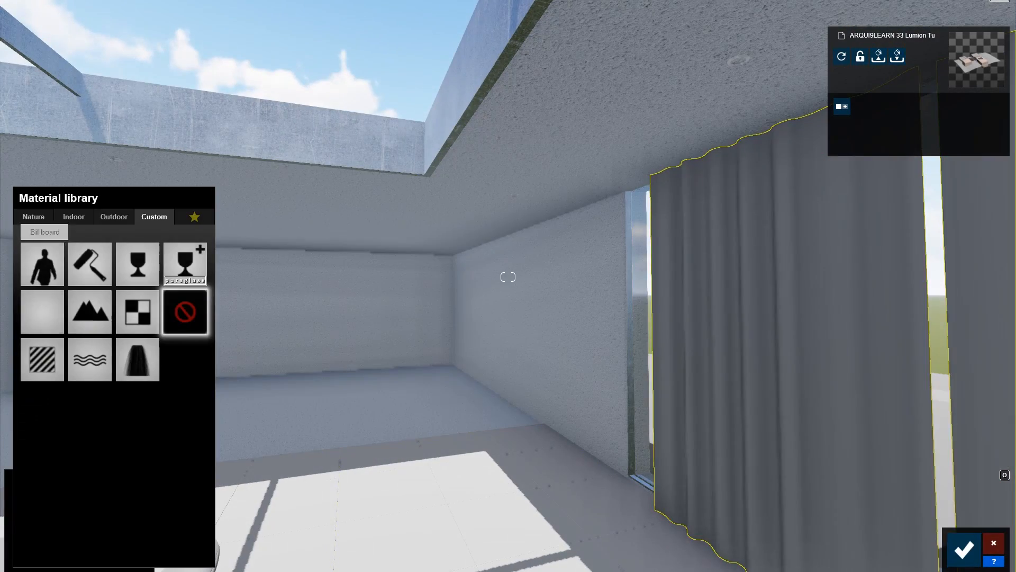
click(74, 217)
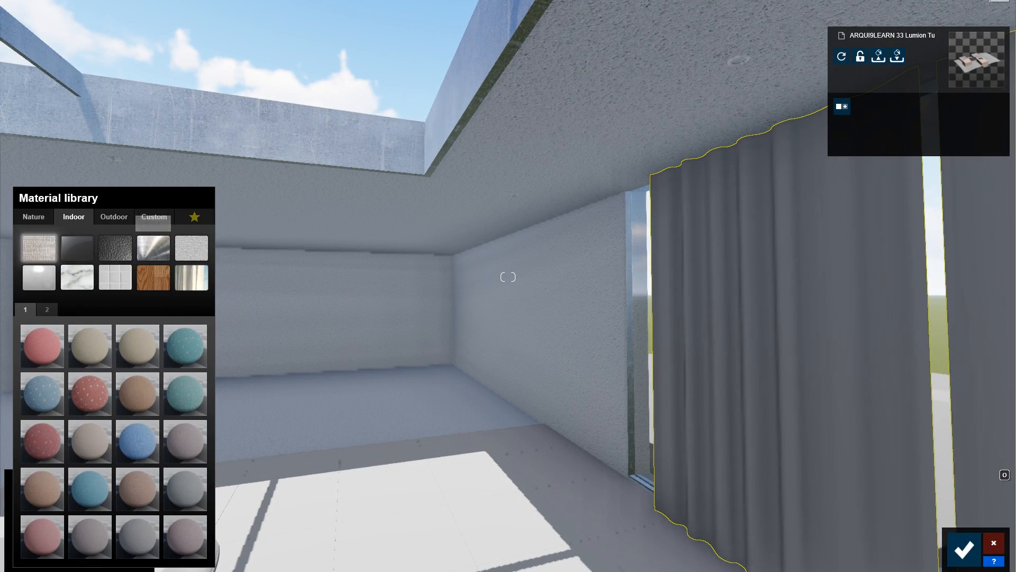
click(191, 277)
click(43, 346)
Apply the blue-grey Poliigon fabric from the second indoor fabric page to the sun lounger cushions.
key(d)
key(s)
click(184, 488)
click(47, 310)
click(42, 346)
click(26, 310)
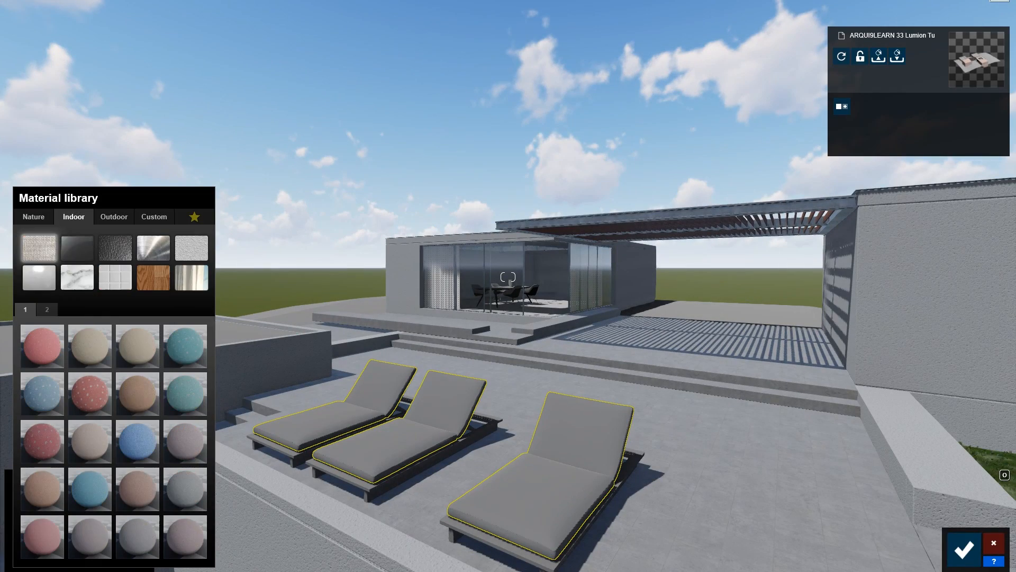
click(46, 309)
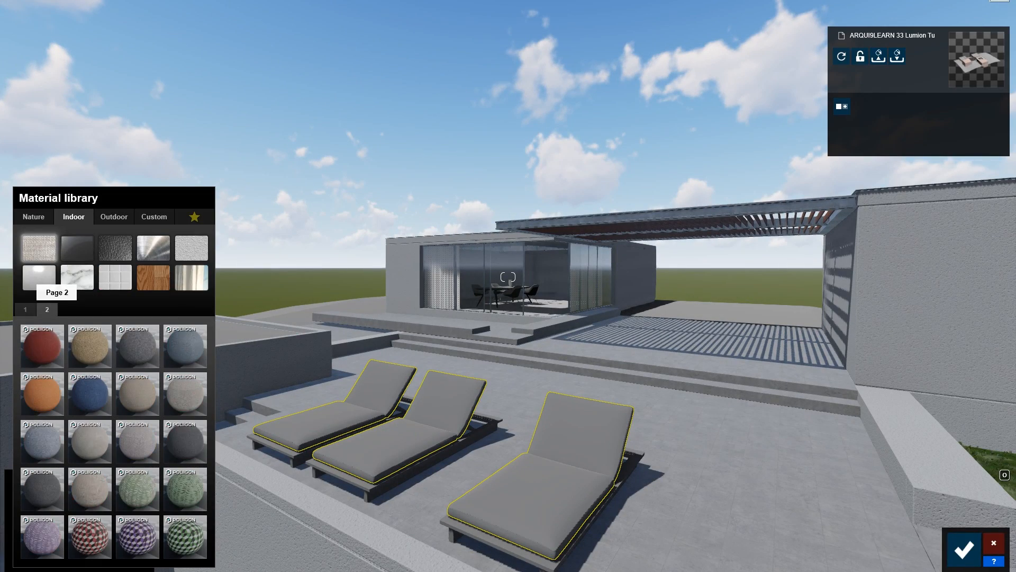
click(185, 346)
Apply the outdoor metal material Metal Painted 008 DDDS 1024 to the sun lounger frames and save the material changes.
right_drag(618, 464, 519, 476)
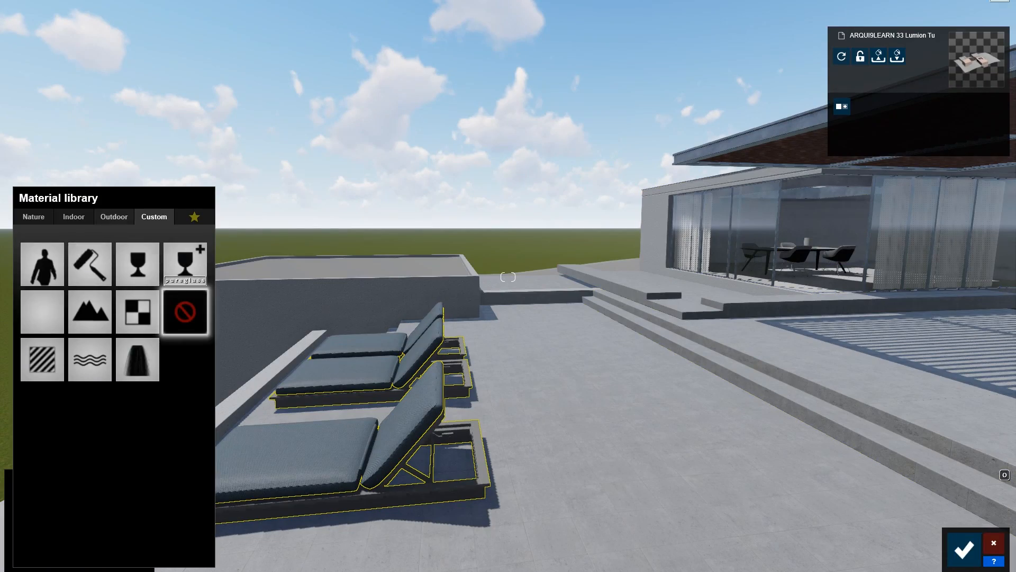
click(114, 217)
click(154, 248)
click(68, 310)
click(138, 394)
click(608, 485)
click(47, 309)
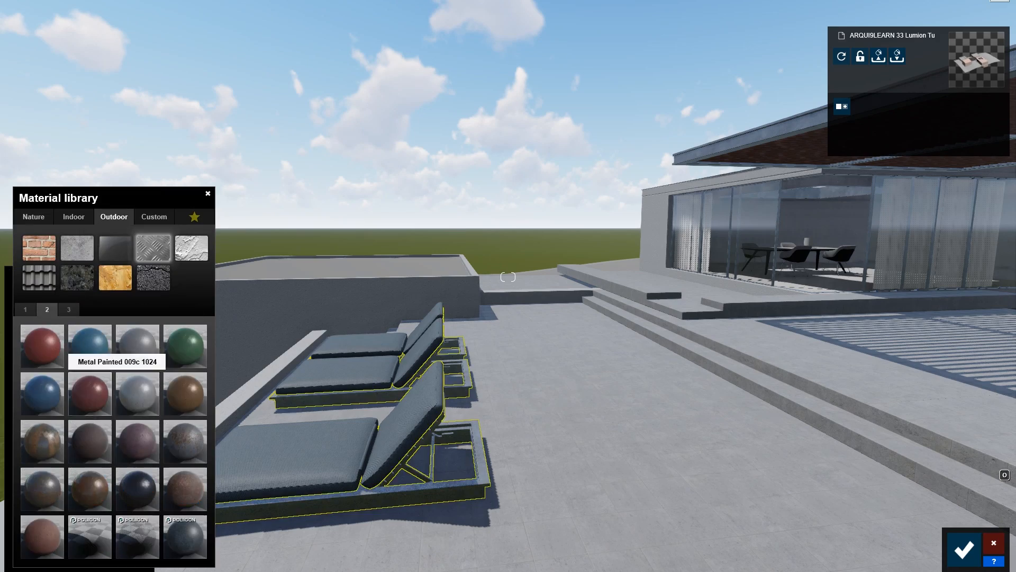
click(138, 347)
key(s)
key(w)
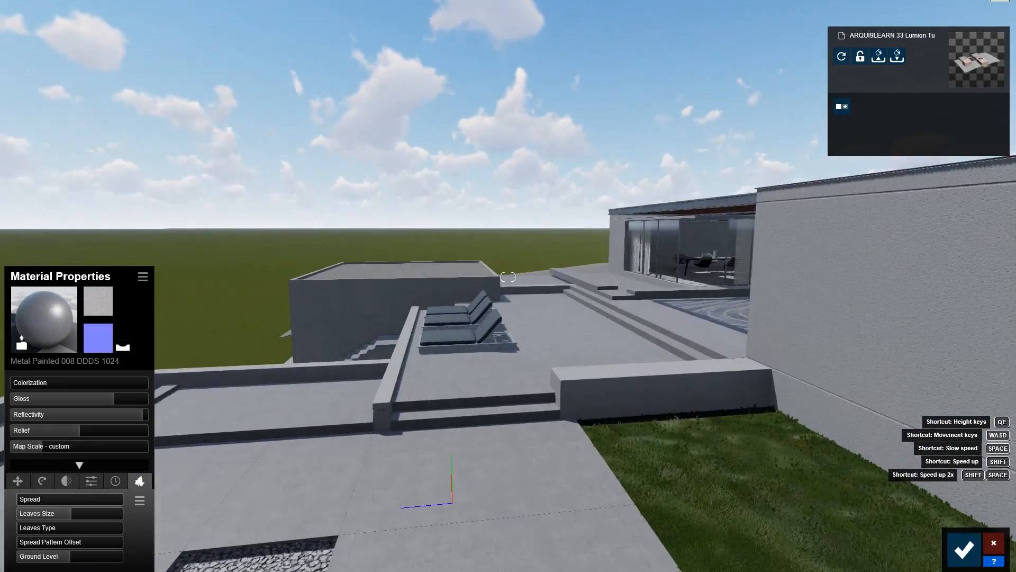
right_drag(508, 276, 509, 227)
click(964, 549)
Switch to Photo mode and frame an eye-level view across the terrace, gravel bed and lawn toward the house.
key(e)
key(s)
click(994, 500)
key(a)
right_drag(607, 222, 577, 201)
key(s)
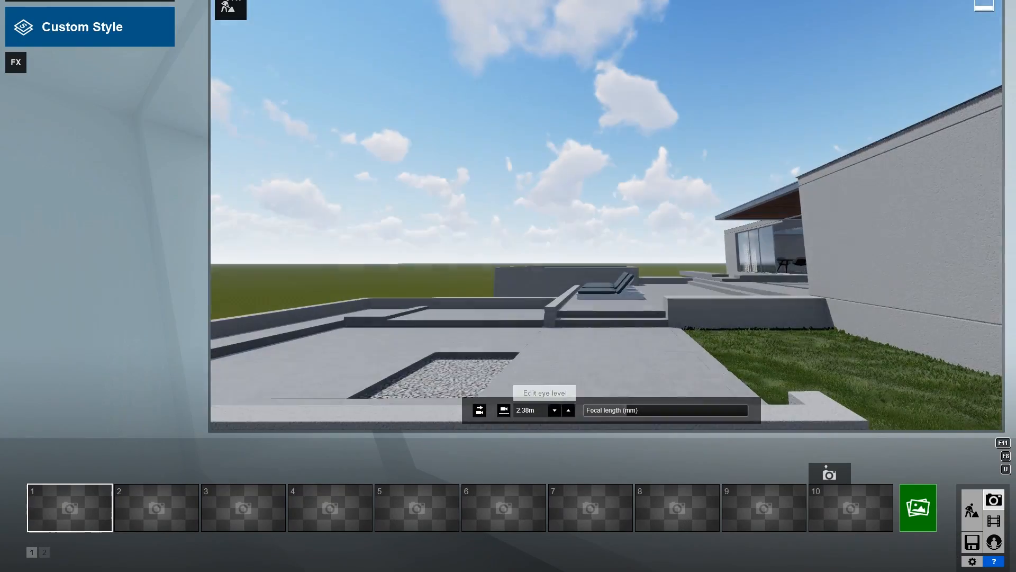
click(504, 411)
key(w)
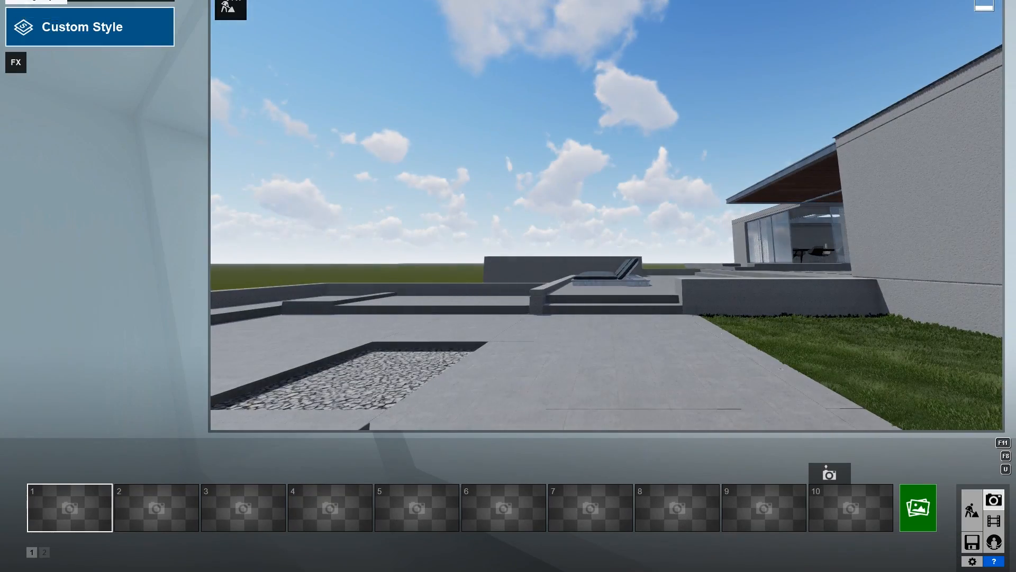
Apply the Realistic style to the first photo.
click(90, 27)
click(508, 175)
click(90, 27)
click(771, 117)
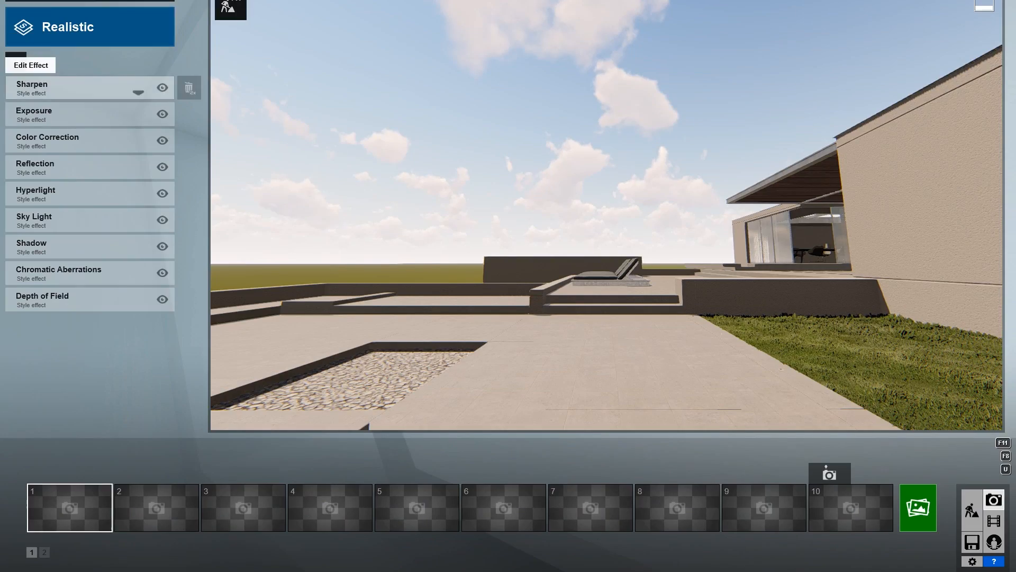
Add the 2-Point Perspective effect to the photo and shift the camera slightly sideways.
click(16, 62)
click(311, 88)
click(667, 170)
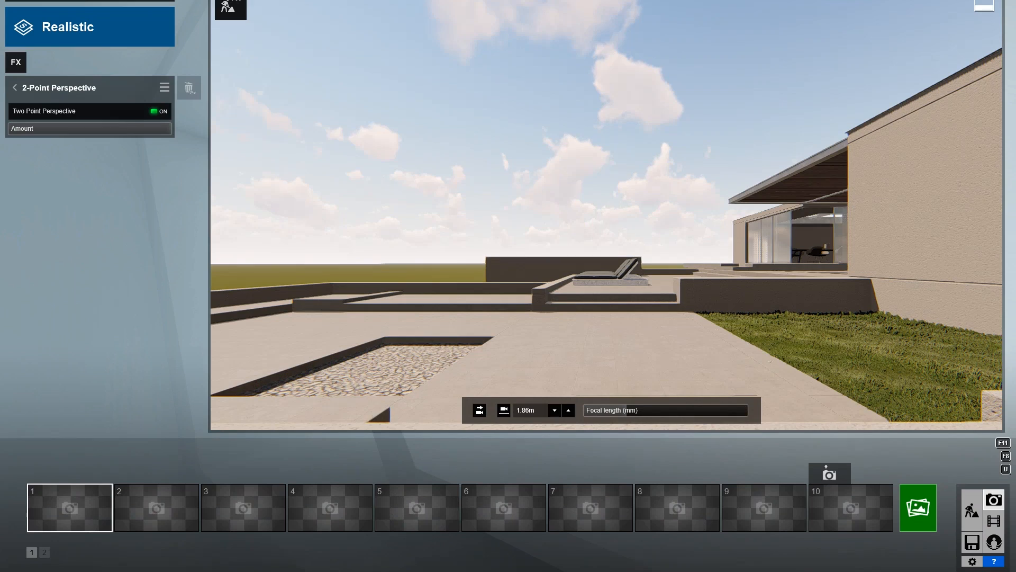
key(d)
Cool the photo's Color Correction temperature and store the camera view in the first photo slot.
click(14, 87)
click(28, 166)
drag(119, 107, 104, 107)
click(70, 474)
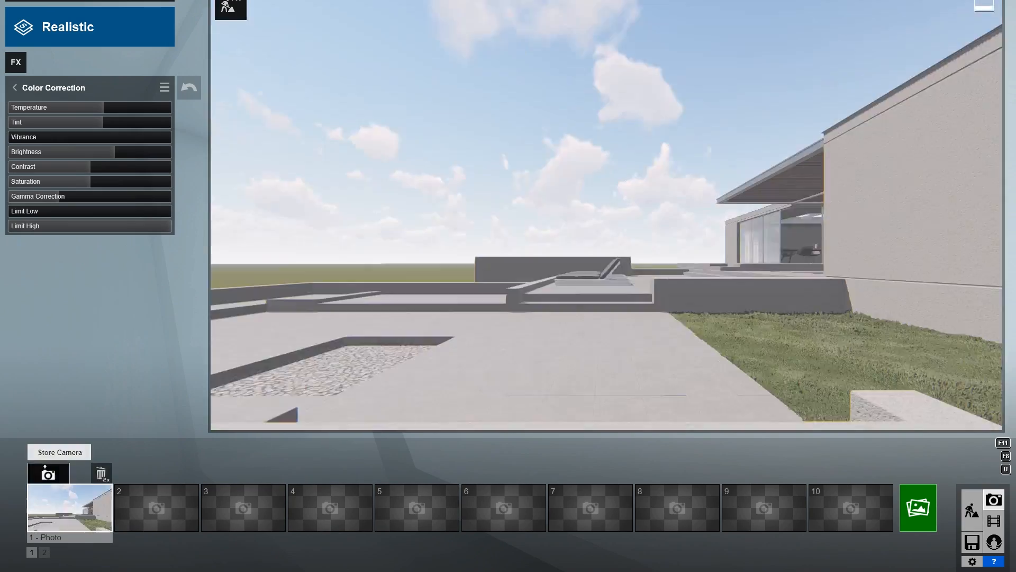
Explore low camera angles across the terrace and gravel bed toward the sun loungers and house.
key(w)
key(e)
key(a)
right_drag(606, 212, 713, 211)
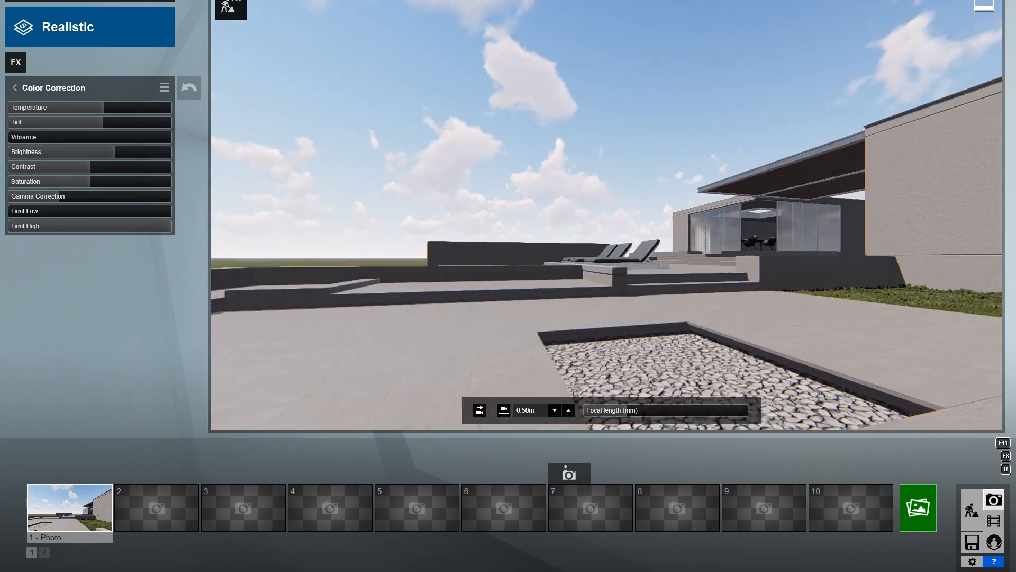
key(a)
right_drag(606, 212, 678, 225)
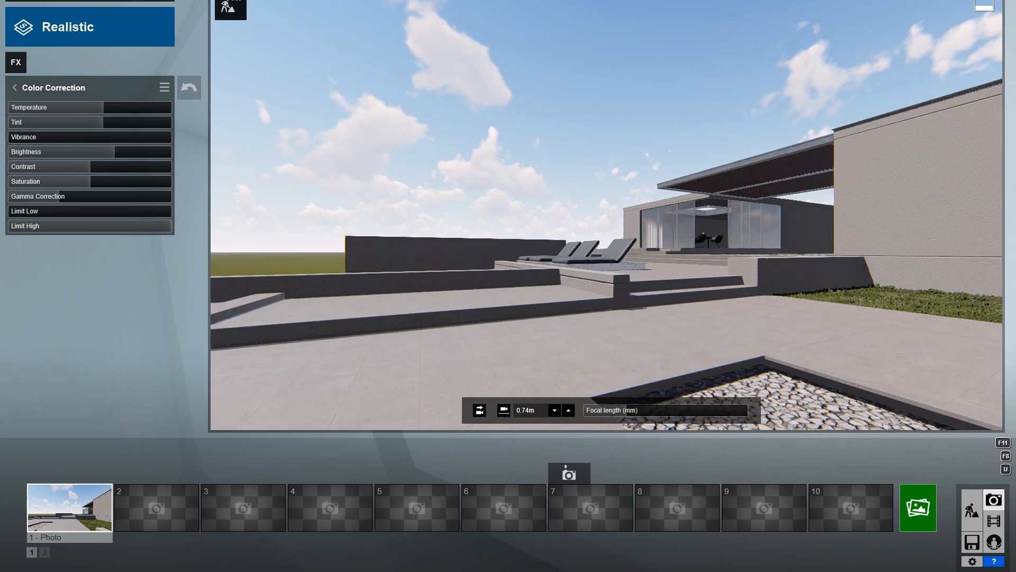
right_drag(606, 211, 634, 212)
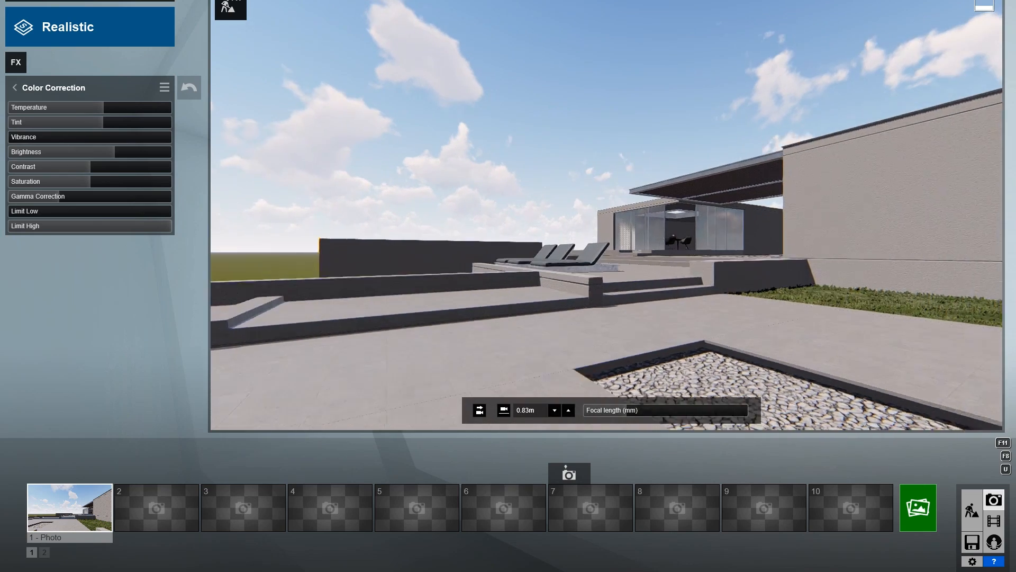
key(s)
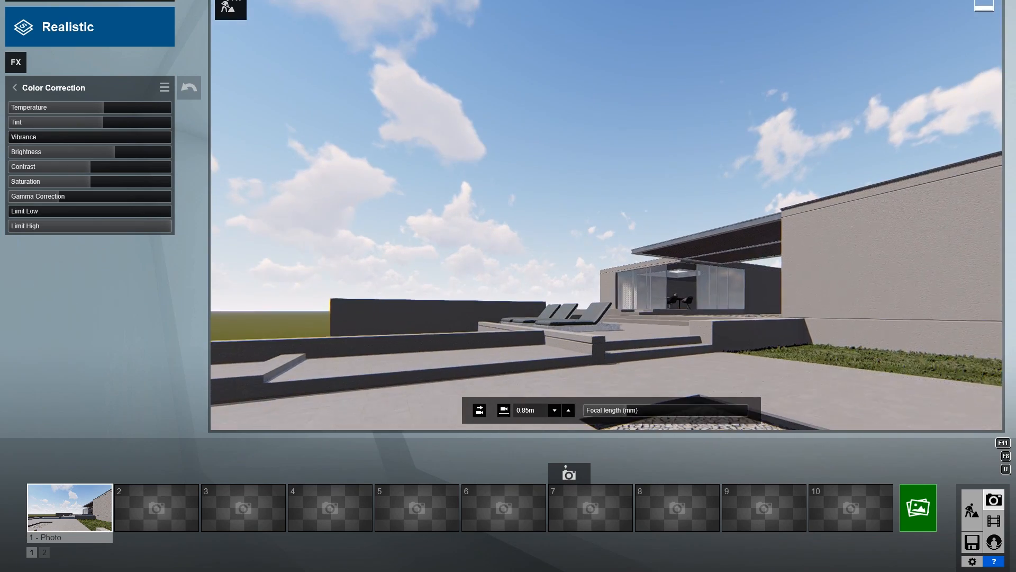
right_drag(607, 238, 556, 241)
key(q)
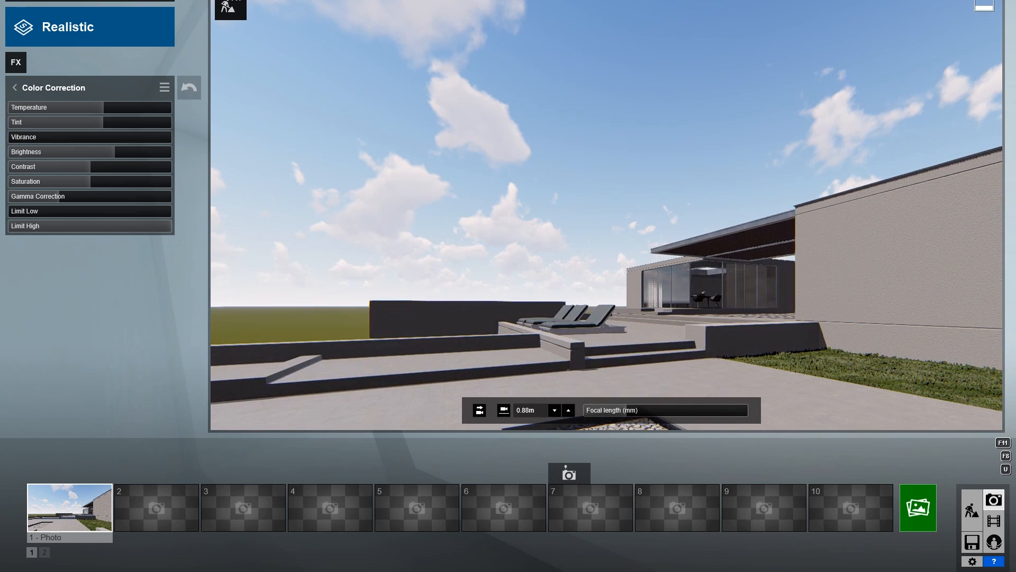
key(s)
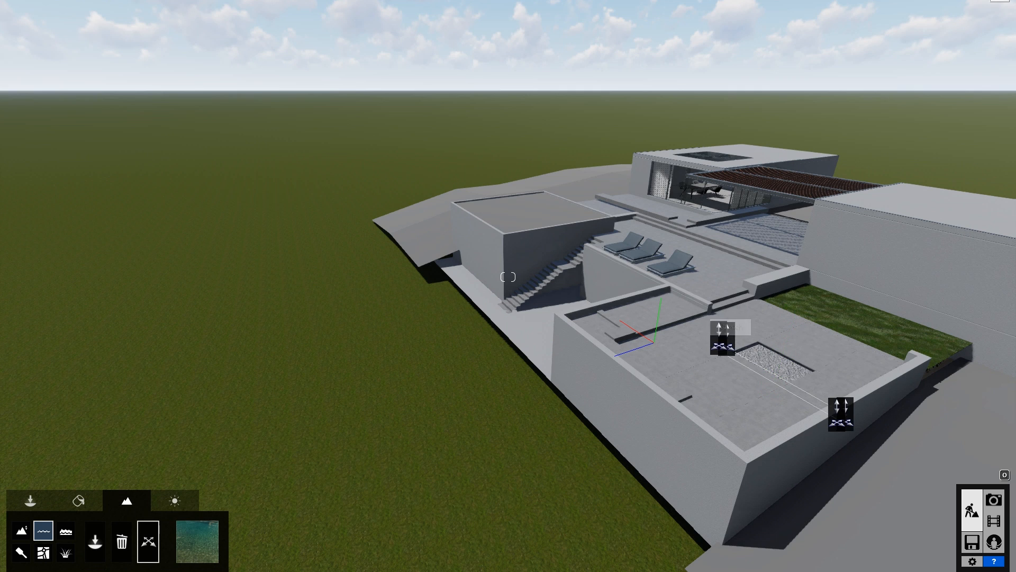
Adjust the height of the lower water plane, raising it around the outdoor stairs and terrace walls.
key(s)
drag(627, 322, 627, 310)
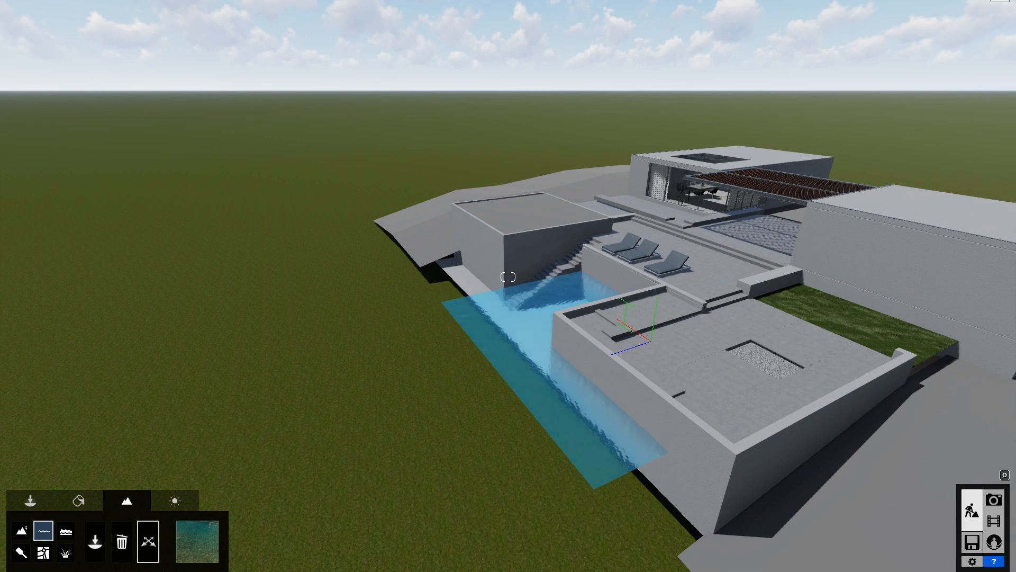
drag(439, 261, 440, 268)
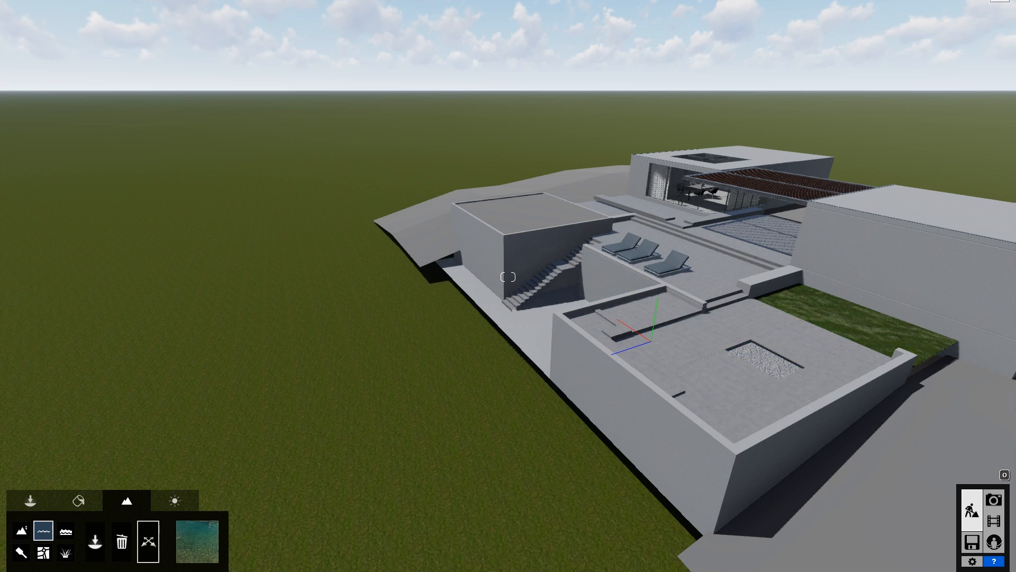
drag(579, 257, 579, 212)
key(w)
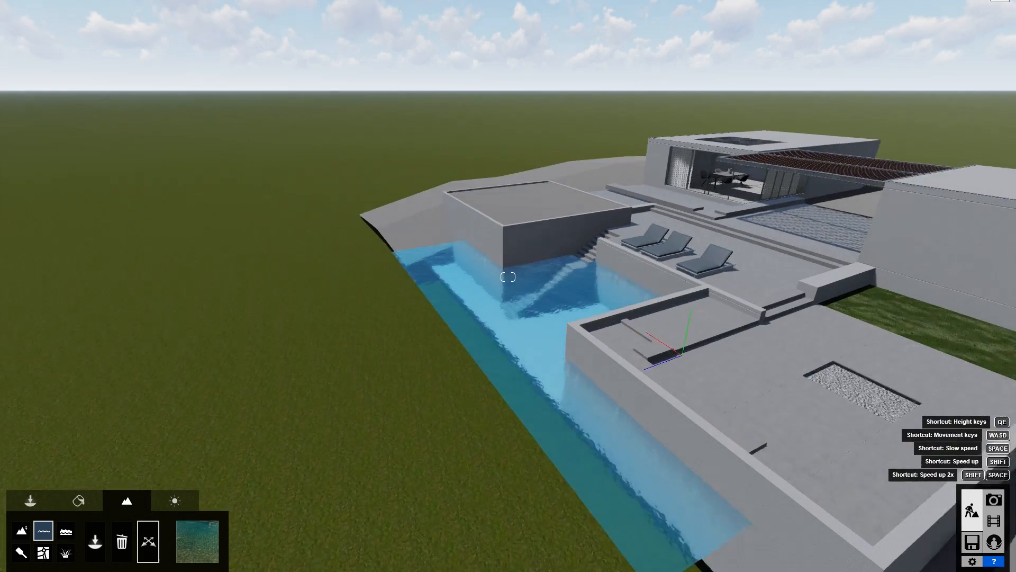
Adjust the water heights, raising the upper water plane about 0.2 m so it covers the terrace around the gravel bed.
key(d)
drag(268, 227, 268, 275)
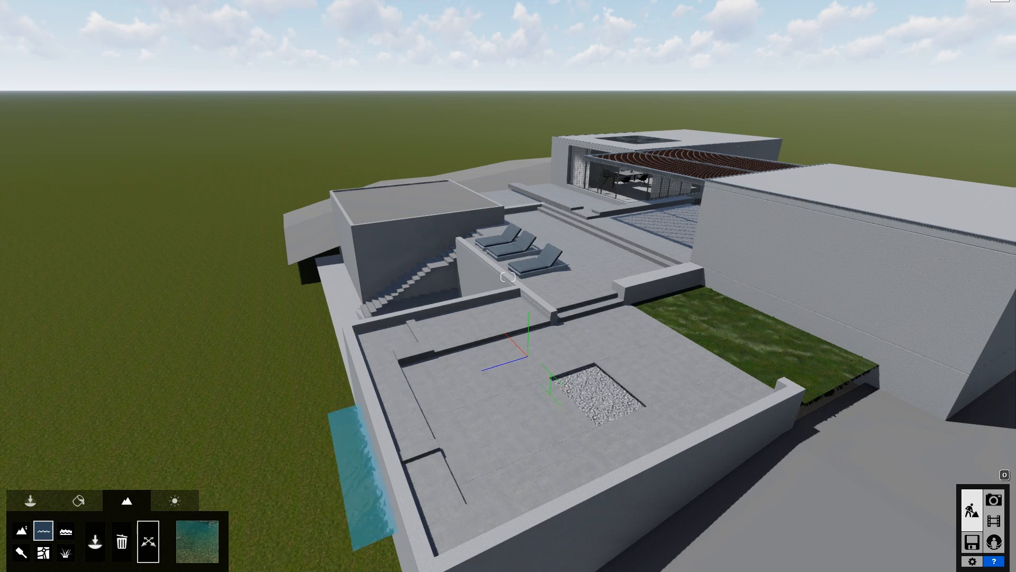
key(s)
key(w)
drag(396, 373, 392, 347)
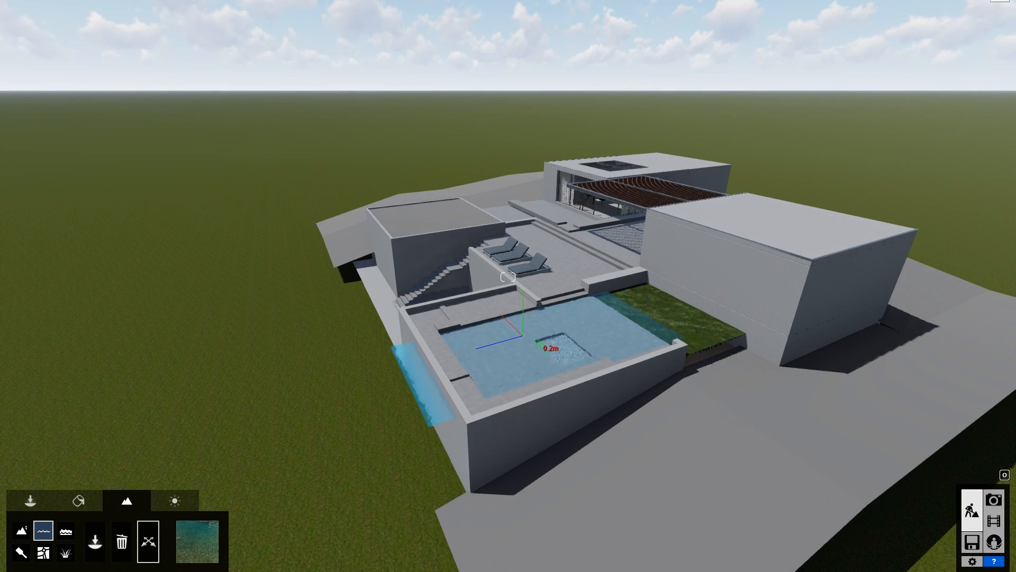
Store the camera view across the terrace in the first photo slot and resume editing the scene.
key(w)
click(995, 500)
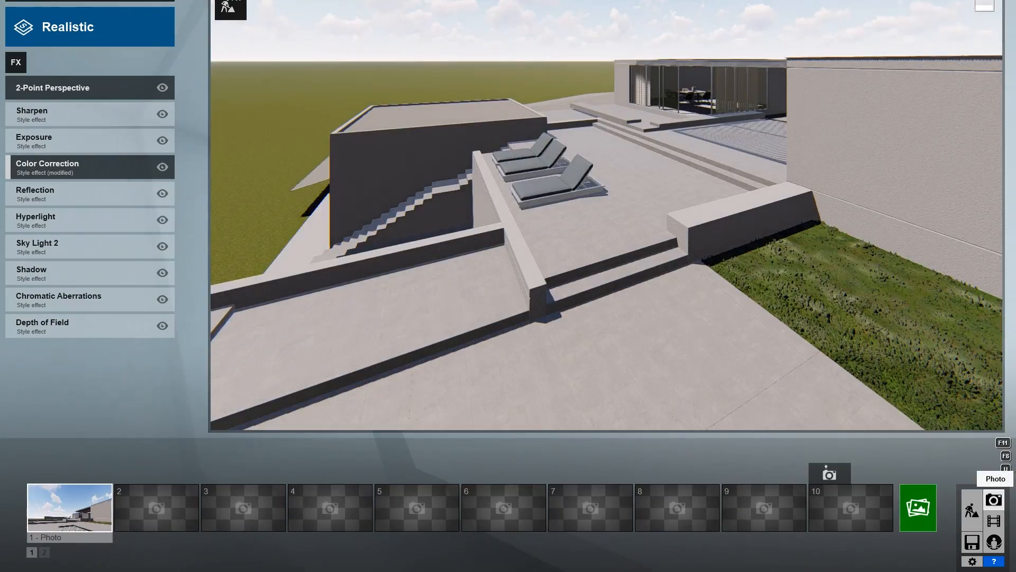
click(63, 473)
click(972, 510)
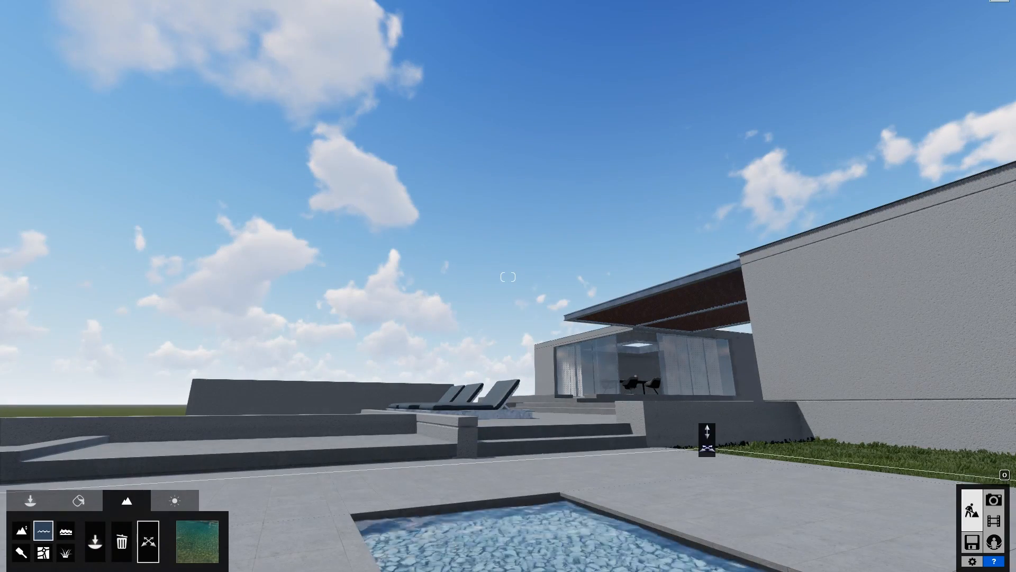
Open the painted metal material of the sun lounger frames and try adjusting its gloss.
key(s)
key(a)
key(w)
key(q)
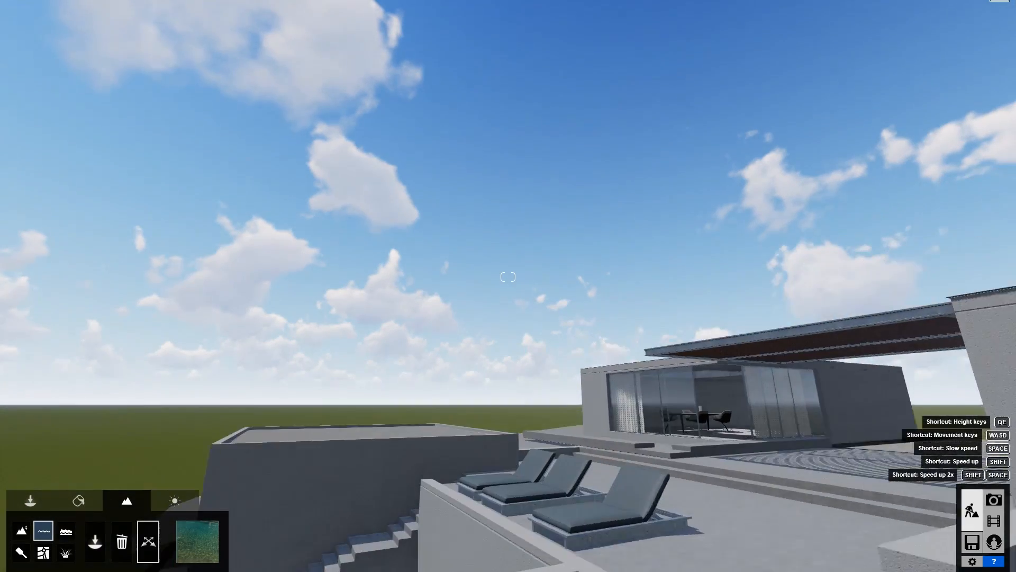
key(d)
key(s)
key(e)
click(79, 501)
click(580, 440)
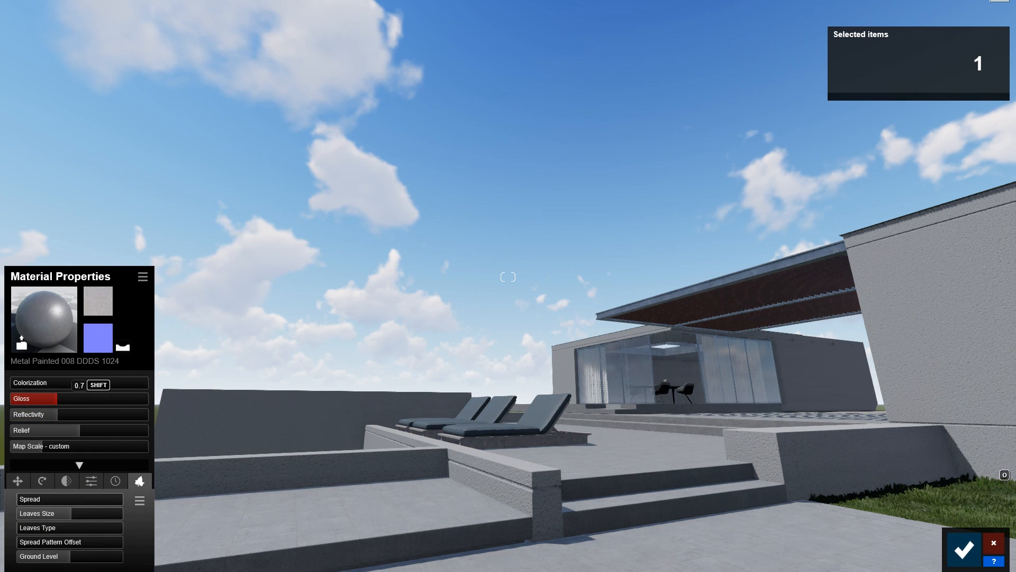
click(80, 383)
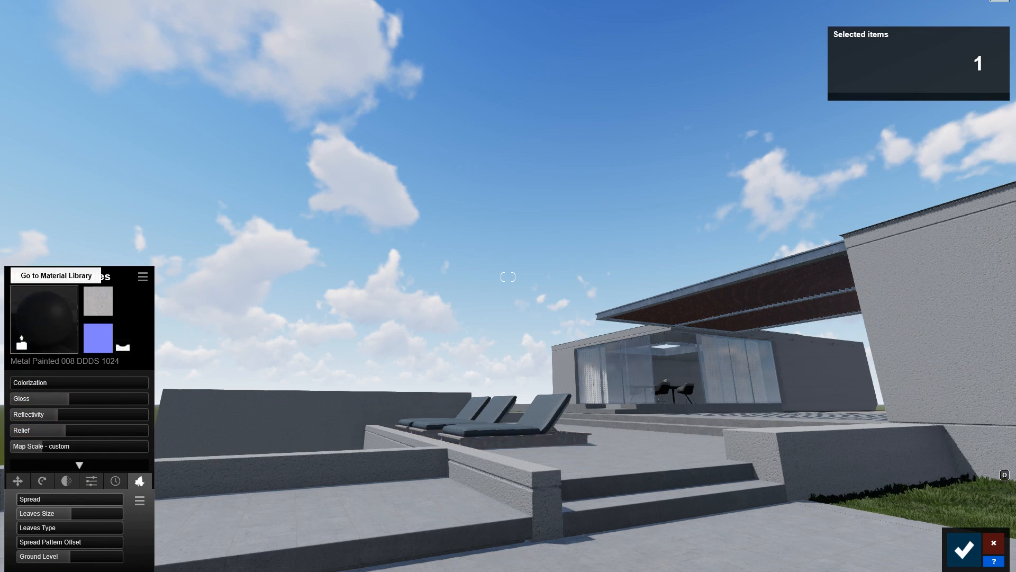
Try the outdoor wood material Wood 015 on the sun lounger frames.
click(44, 318)
key(q)
key(w)
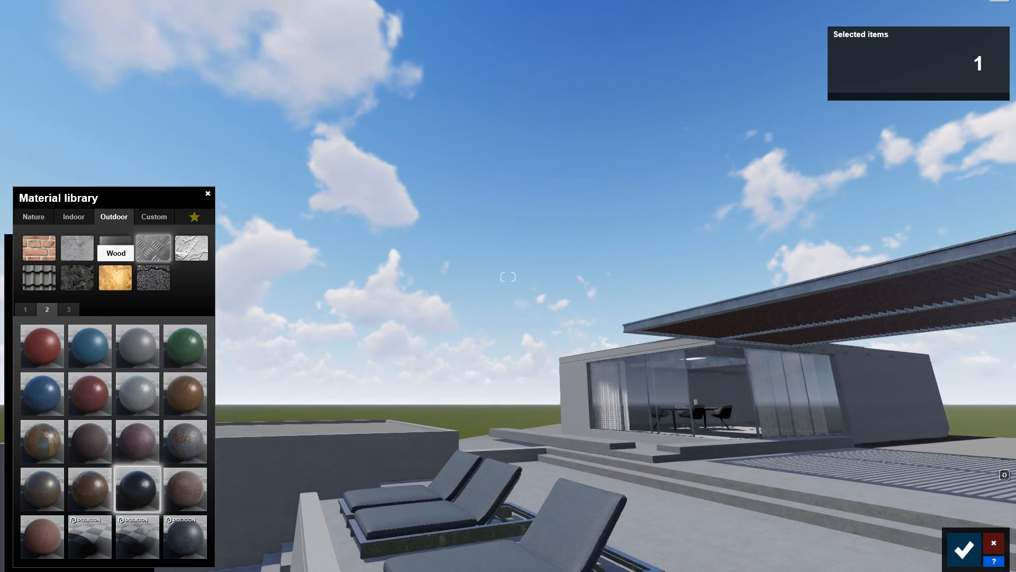
click(115, 277)
click(90, 537)
key(d)
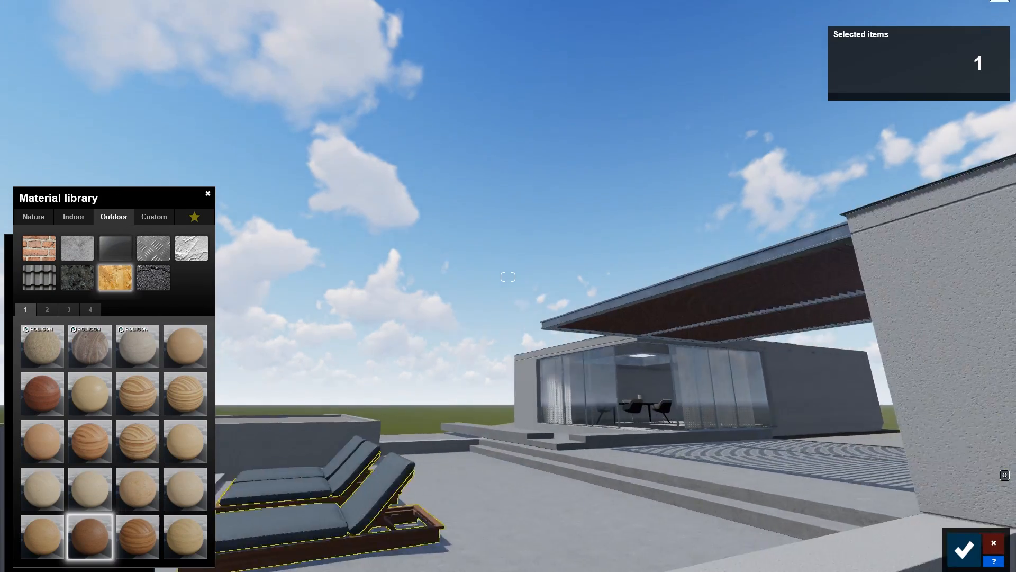
Examine the sun loungers, terrace walls and water around the gravel bed from low and raised viewpoints.
key(e)
key(w)
right_drag(509, 277, 405, 304)
key(a)
key(s)
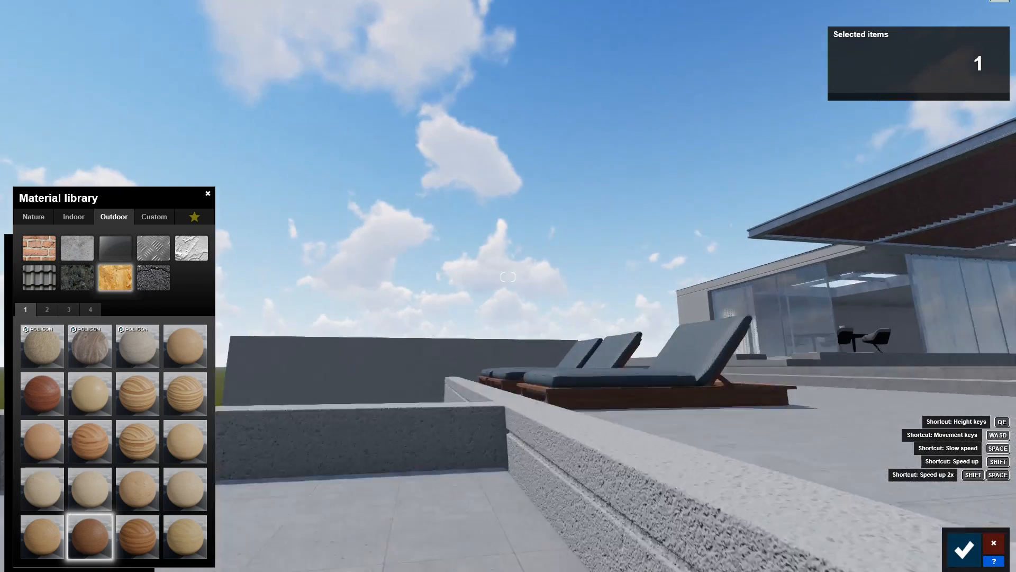
key(e)
key(q)
key(s)
key(e)
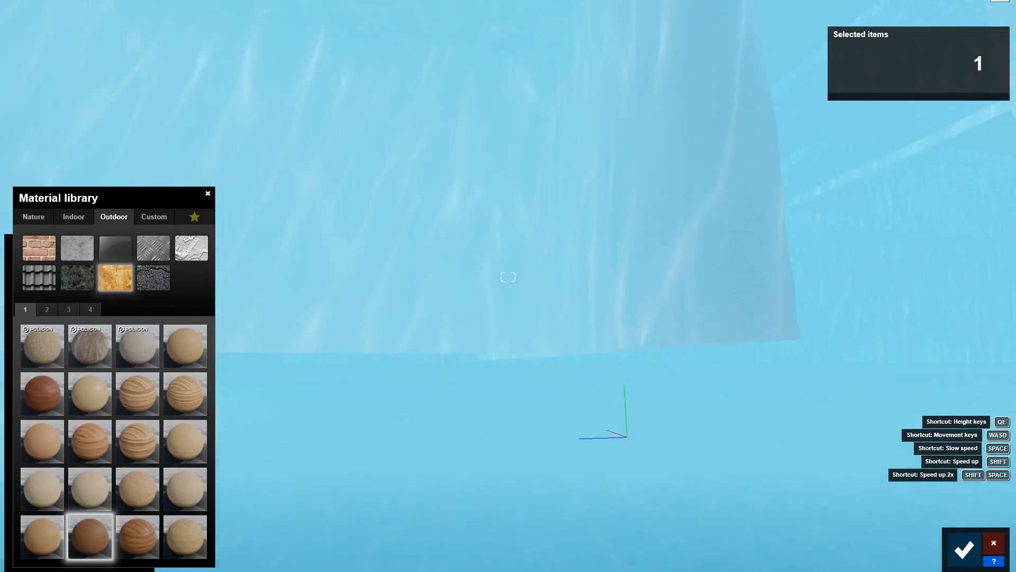
key(q)
key(e)
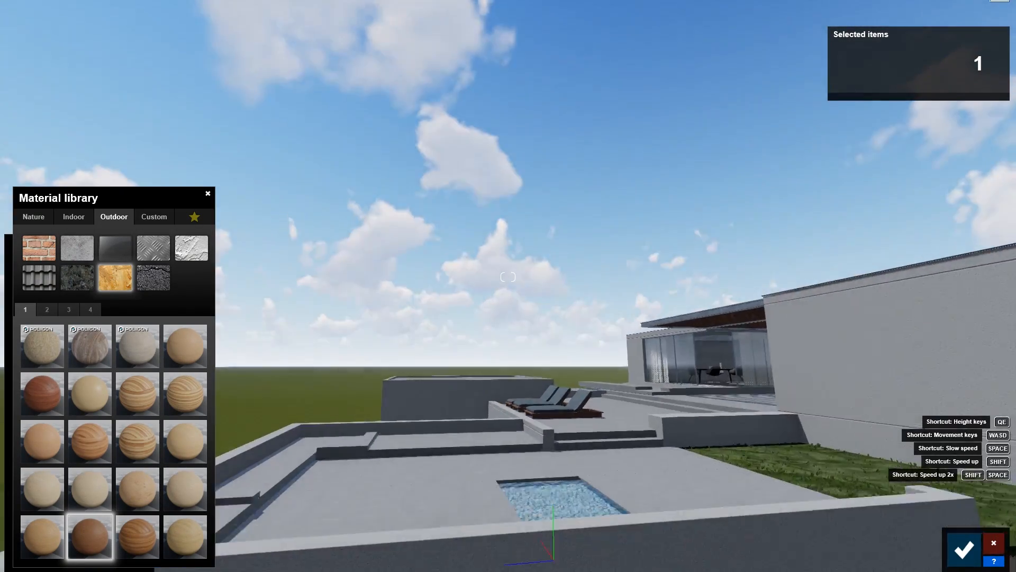
key(q)
key(w)
right_drag(830, 489, 911, 561)
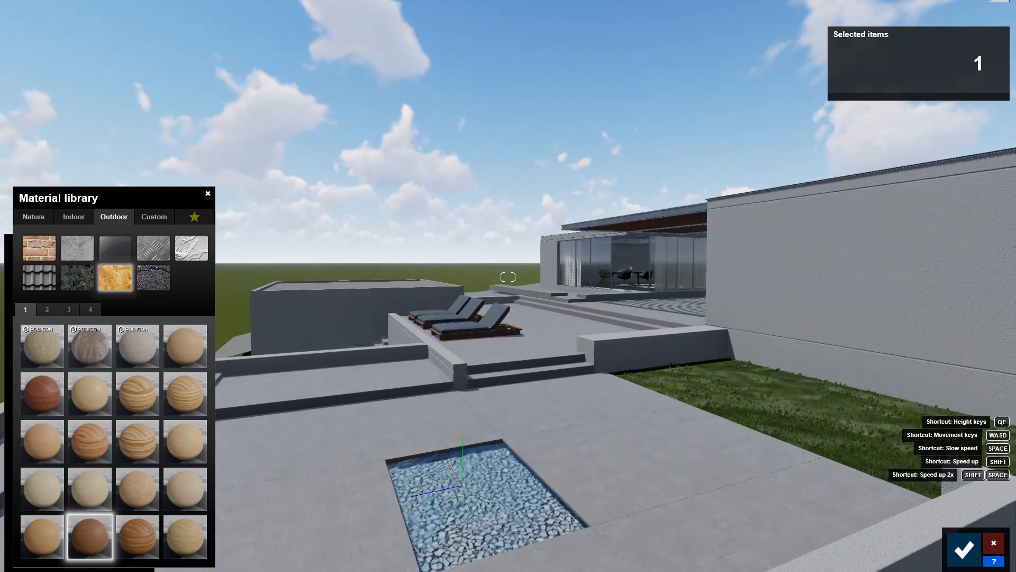
key(a)
key(s)
Reopen the sun lounger frames' wood material and discard the pending material changes.
click(681, 330)
key(s)
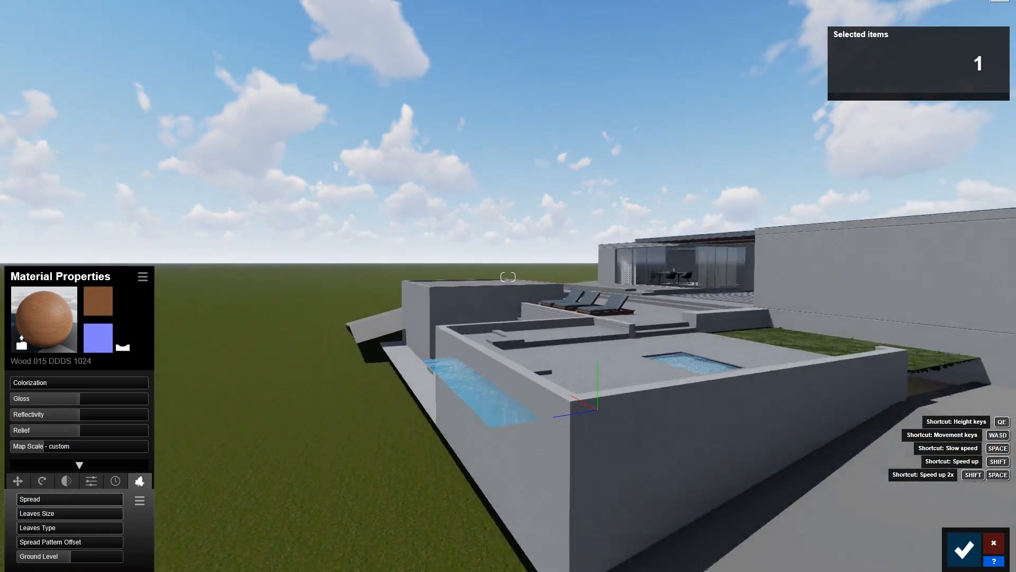
key(w)
click(47, 301)
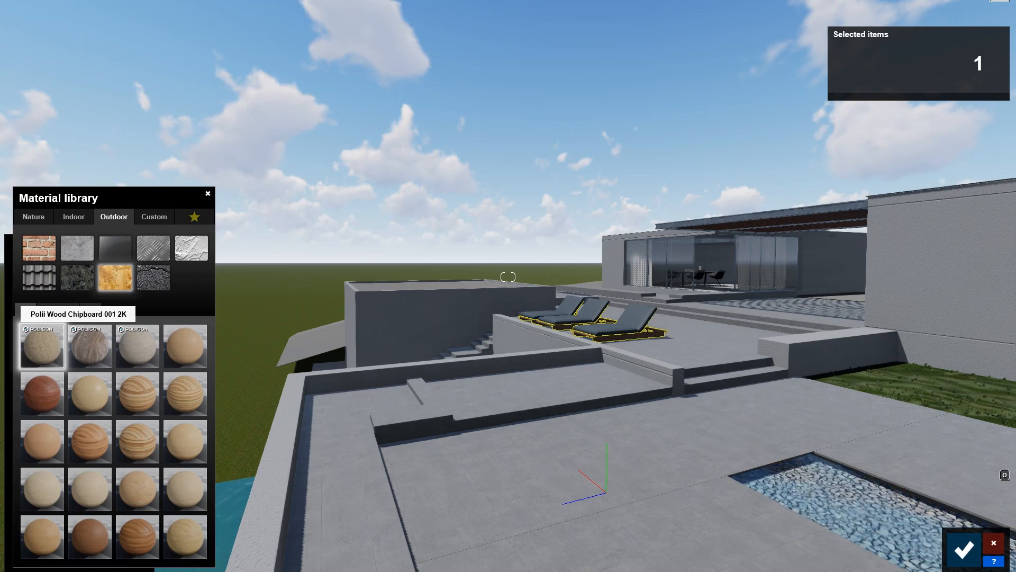
click(993, 542)
Assign the outdoor wood material Wood 015 to the sun lounger frames and save the change.
key(w)
key(d)
key(s)
click(662, 416)
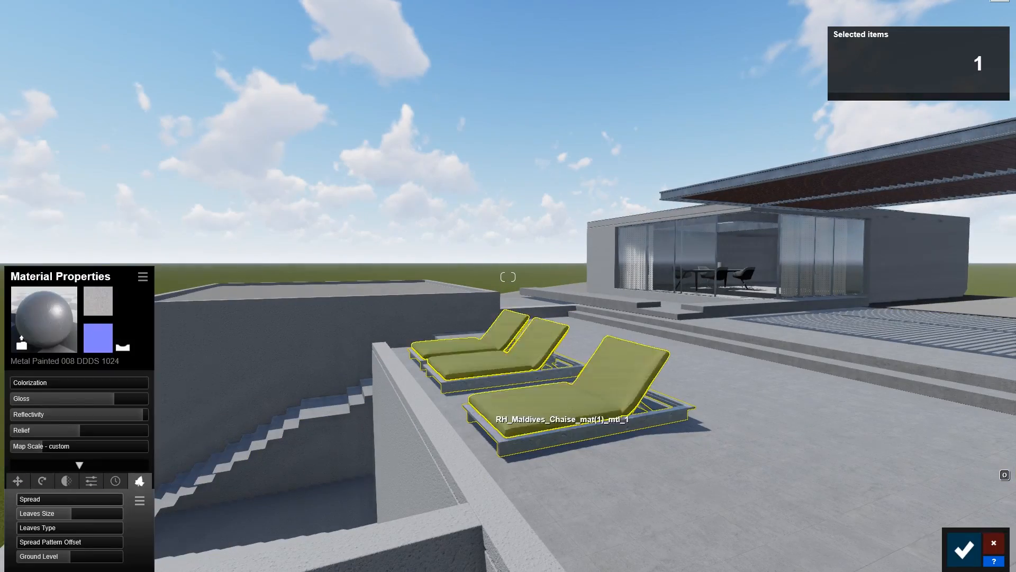
click(67, 310)
click(115, 276)
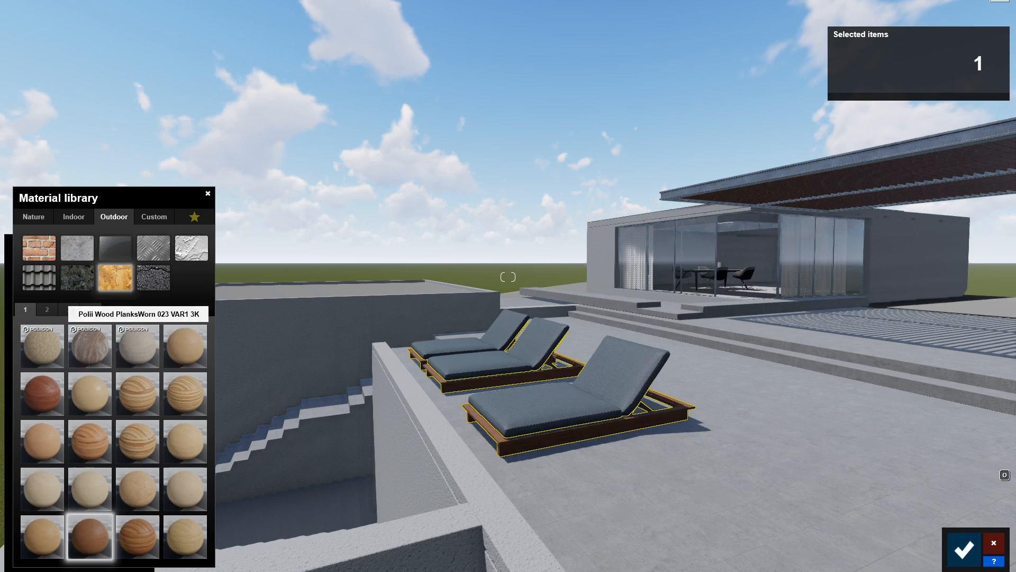
click(207, 193)
click(965, 550)
Delete the water plane spanning the terrace and the gravel bed.
key(s)
key(w)
key(s)
key(w)
click(122, 541)
key(s)
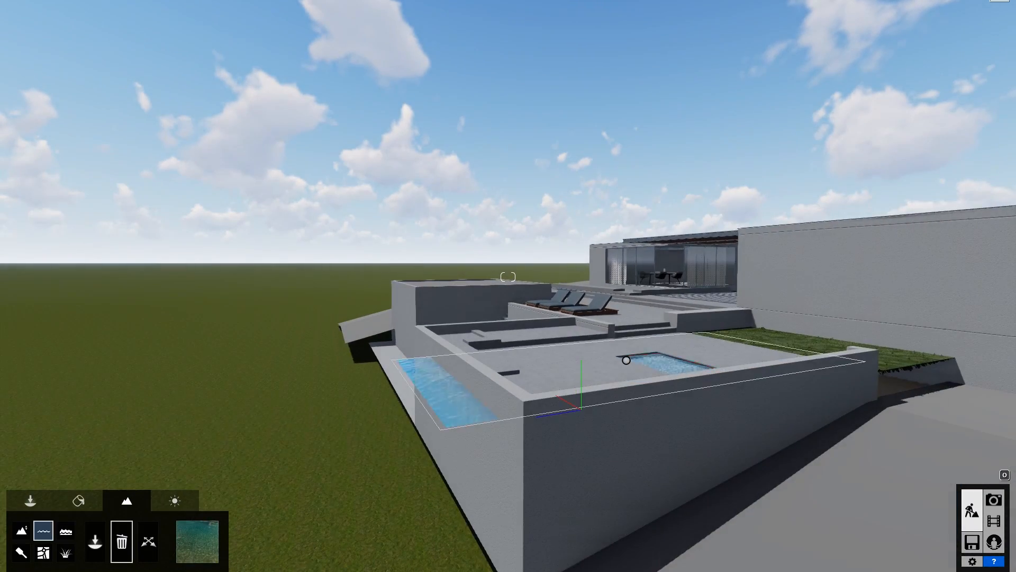
click(626, 358)
key(w)
key(s)
key(w)
key(s)
key(w)
key(s)
key(s)
Replace the gravel bed's material with 3D Grass, comparing several variants and choosing the first one in the library.
click(78, 501)
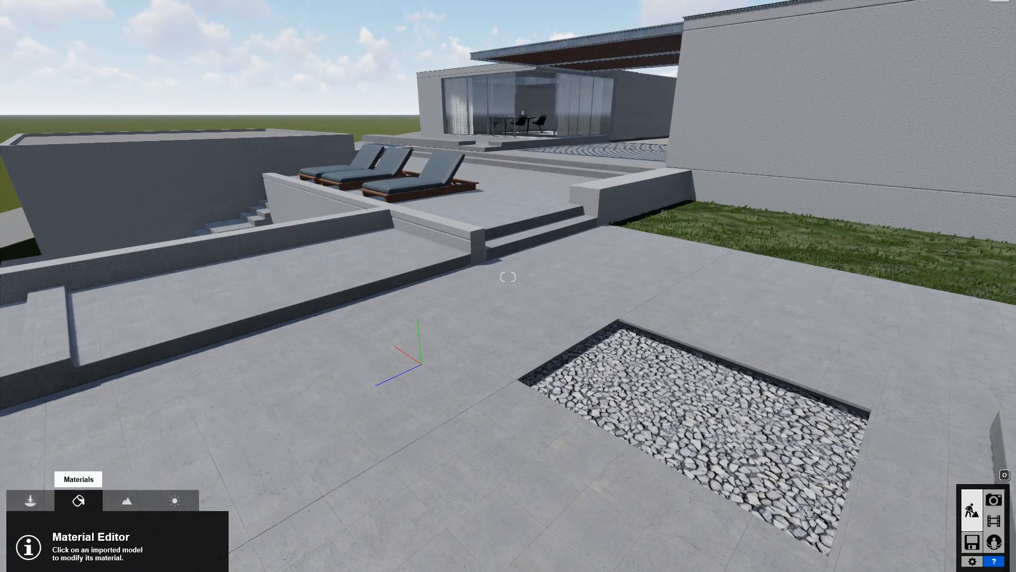
click(656, 415)
click(44, 318)
click(77, 248)
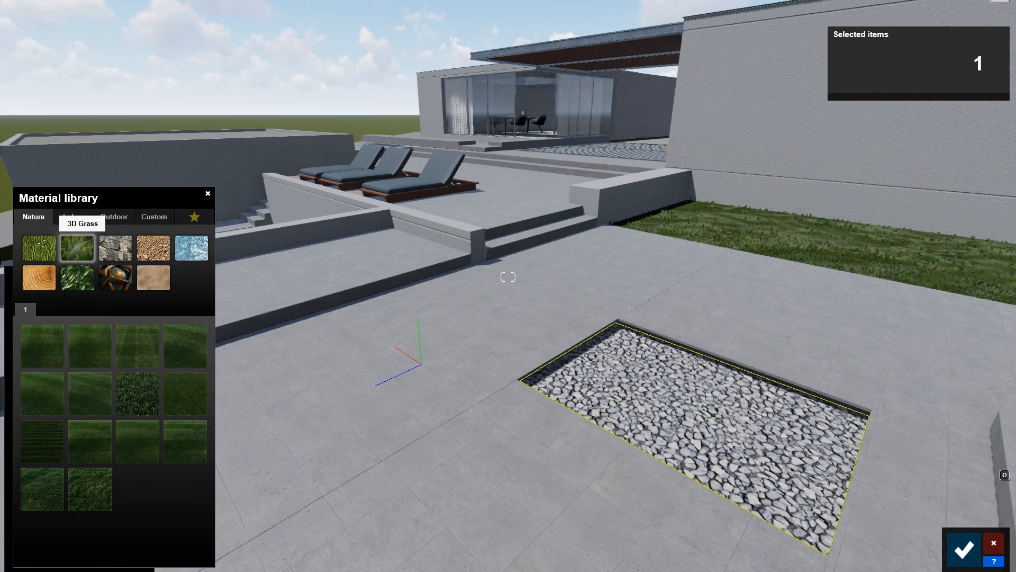
click(43, 393)
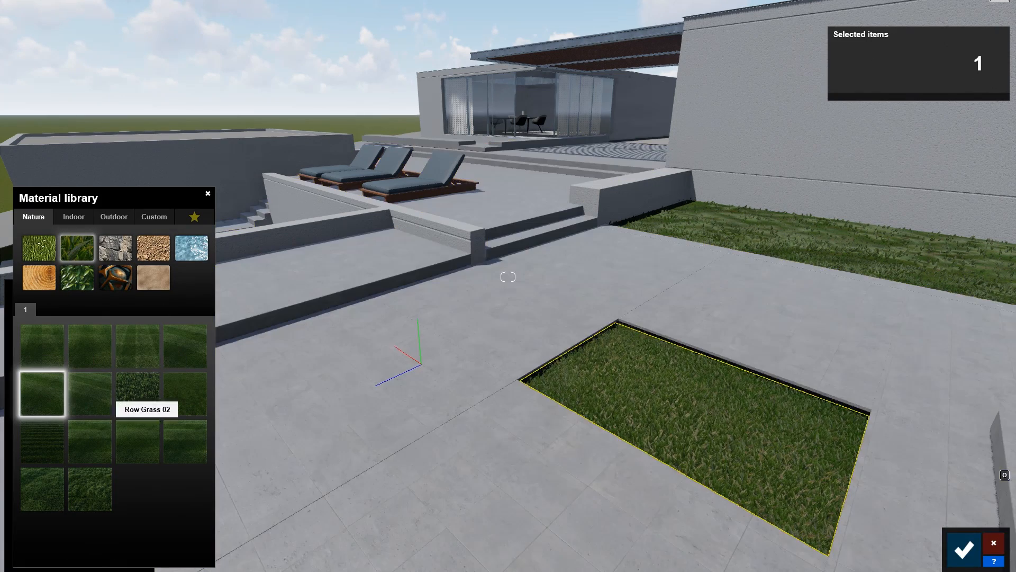
click(42, 441)
click(90, 441)
click(90, 346)
click(42, 346)
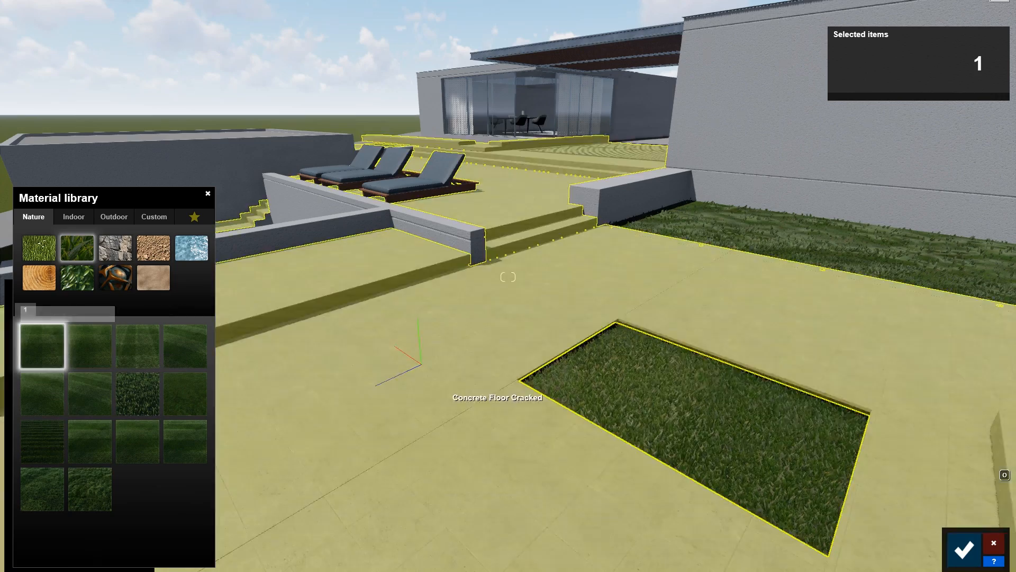
Open the terrace floor's Concrete 013 material and try other outdoor concrete presets on it.
key(s)
key(e)
click(567, 323)
click(674, 344)
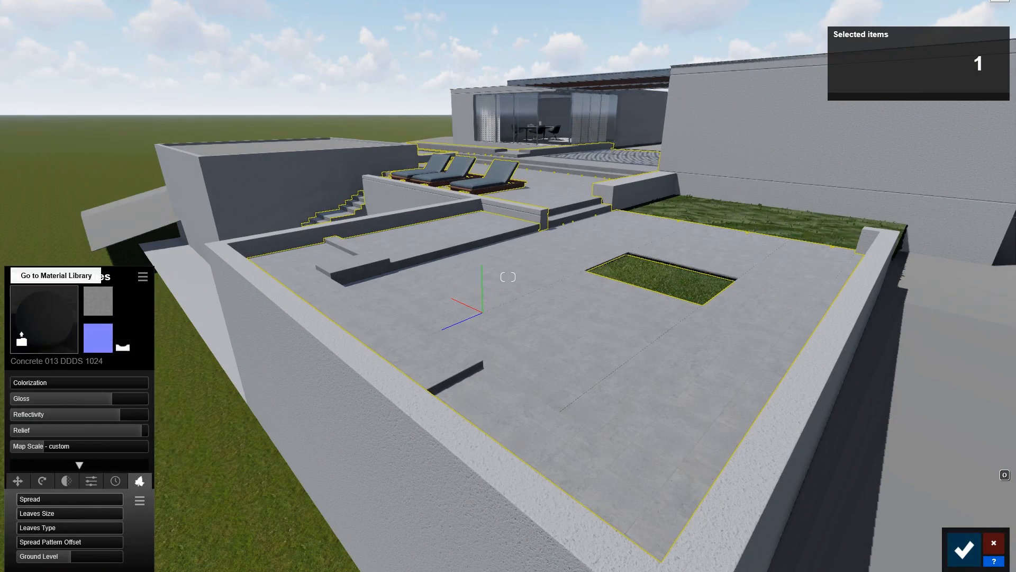
click(44, 319)
click(138, 537)
click(90, 489)
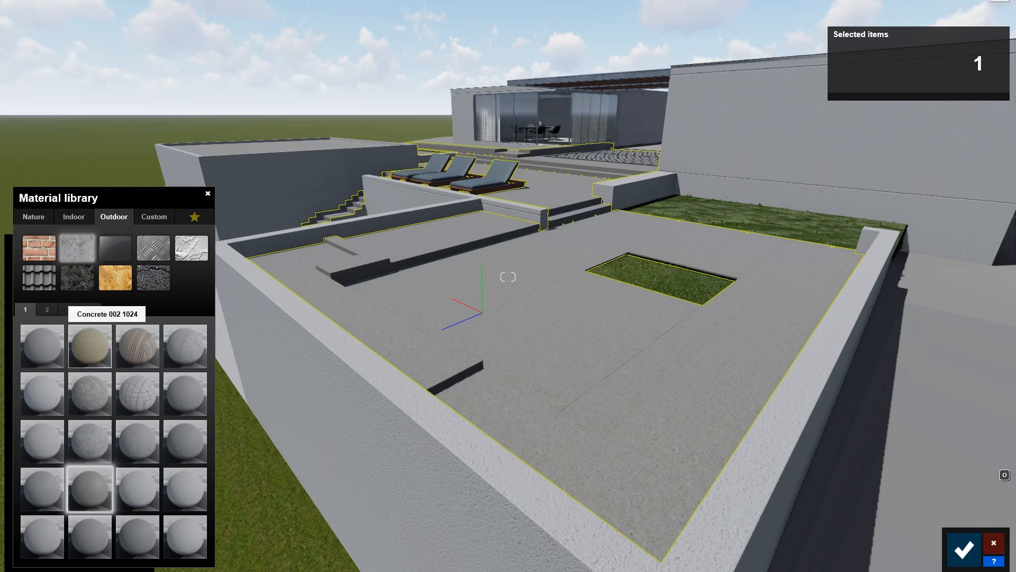
Try Poliigon concretes on the terrace floor, including Polii Concrete 010 VAR1 2K and Polii Concrete 29 2k.
click(68, 310)
click(186, 489)
key(w)
click(185, 394)
click(186, 346)
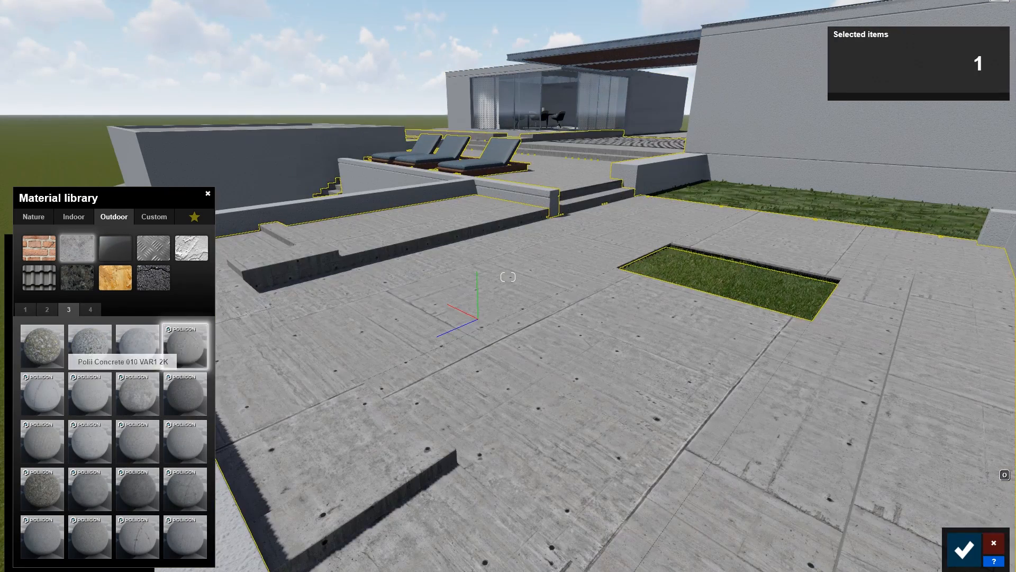
click(43, 394)
click(90, 393)
click(42, 537)
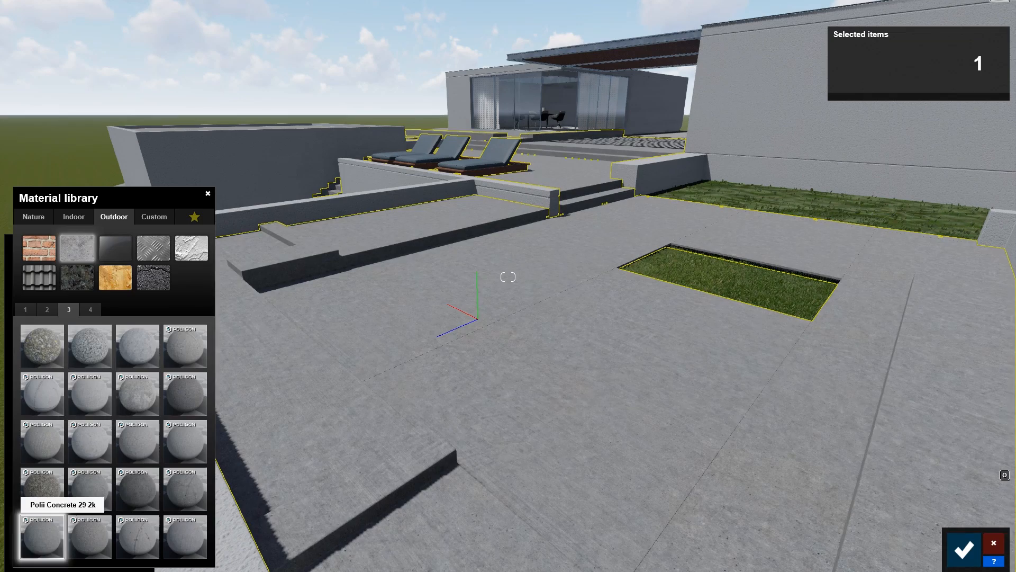
Compare further concretes on the terrace floor, including Concrete Almm 010 1024 and the polished variants.
click(90, 536)
click(138, 442)
click(90, 441)
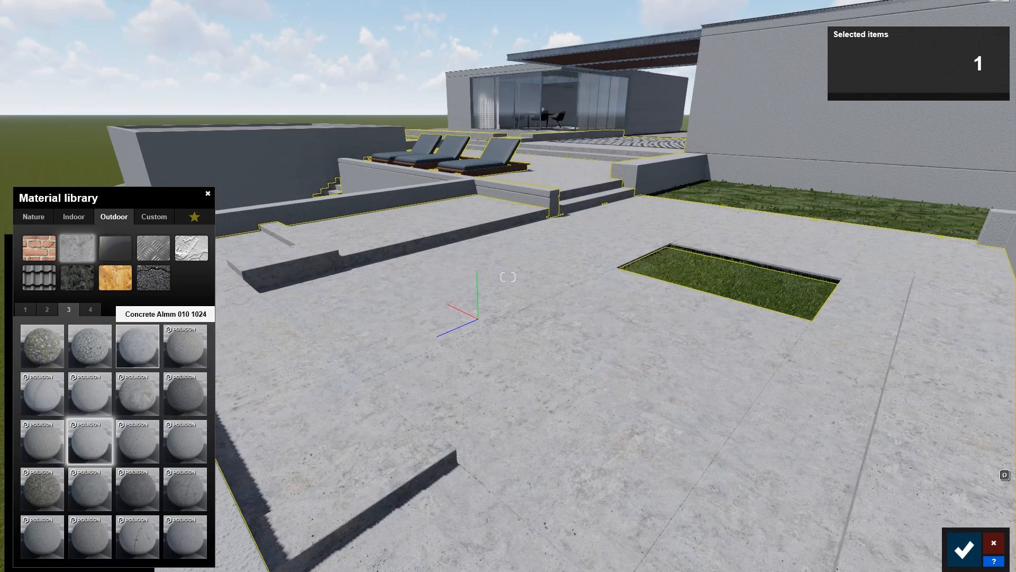
click(138, 346)
click(90, 310)
click(42, 346)
click(138, 346)
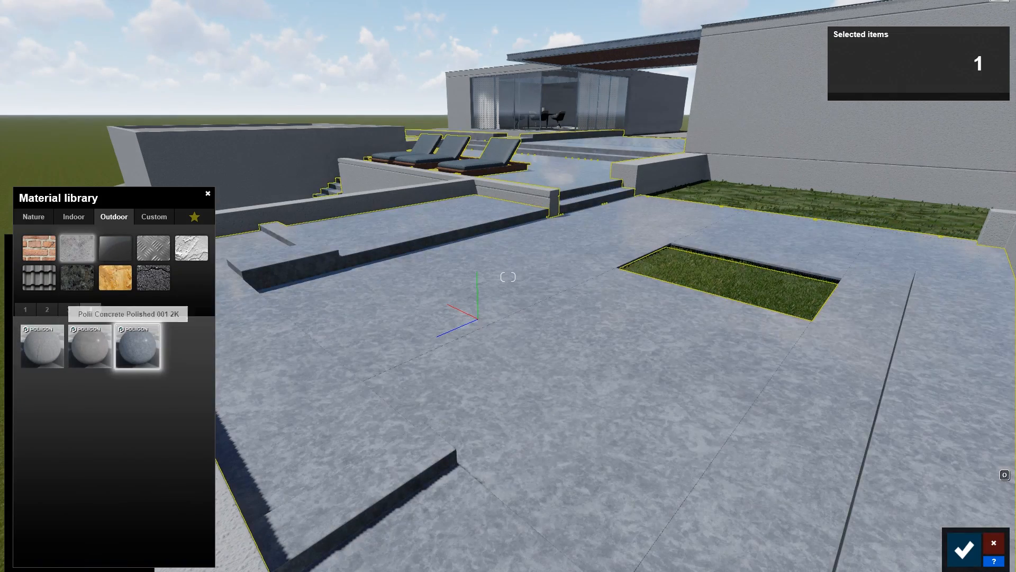
Assign Polii Concrete 32 2k to the terrace floor and inspect its texture up close.
click(69, 310)
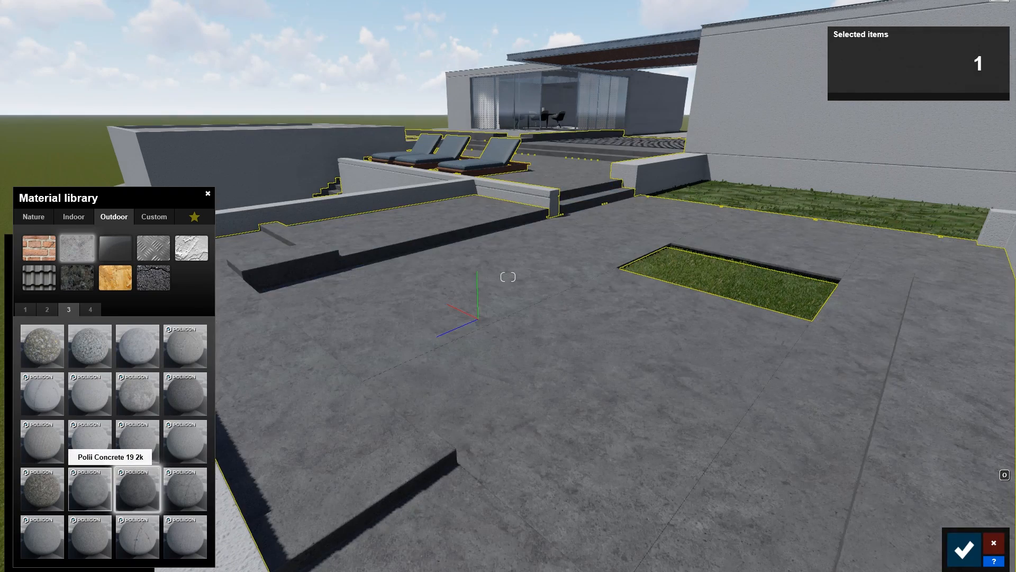
click(90, 489)
click(186, 537)
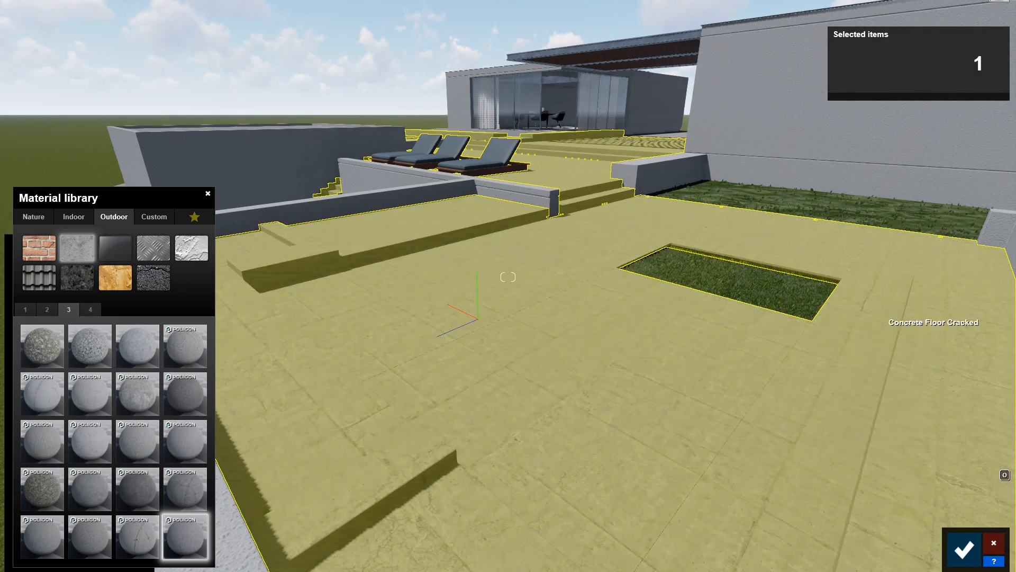
key(w)
key(q)
right_drag(617, 371, 616, 440)
key(w)
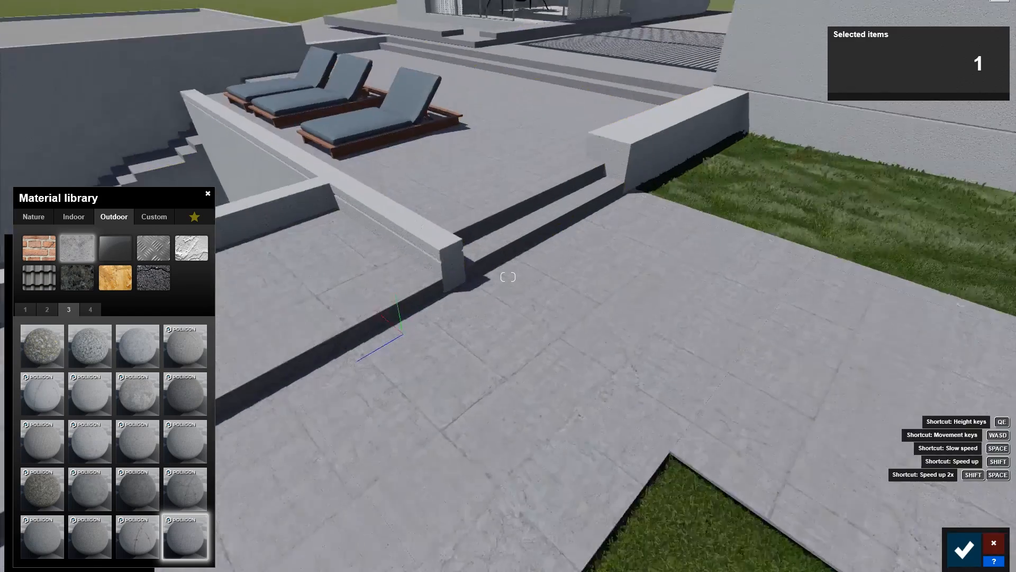
Increase the terrace concrete's gloss, reflectivity and relief, and save the material changes.
click(673, 461)
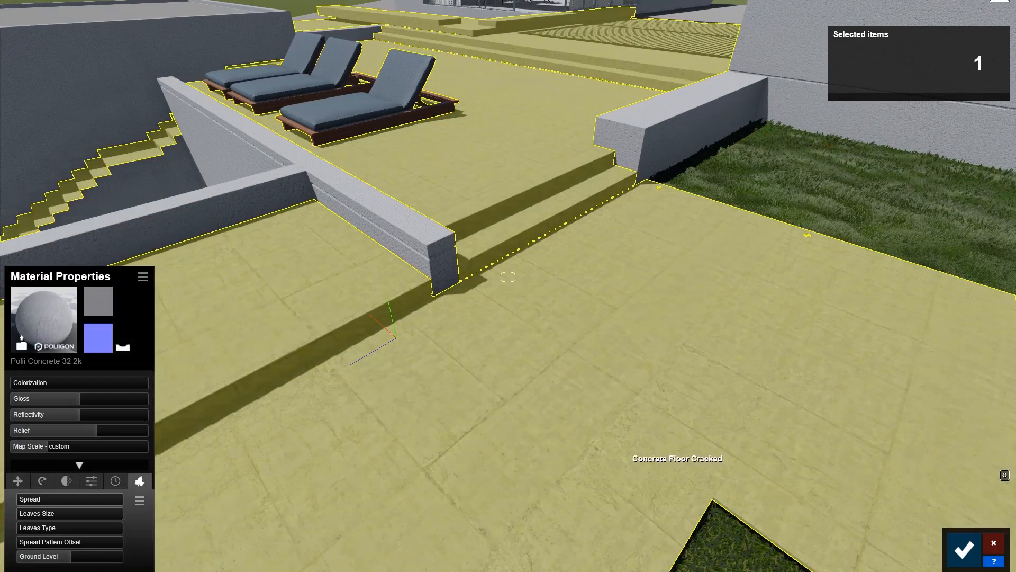
drag(81, 398, 113, 415)
drag(112, 430, 140, 430)
key(w)
key(s)
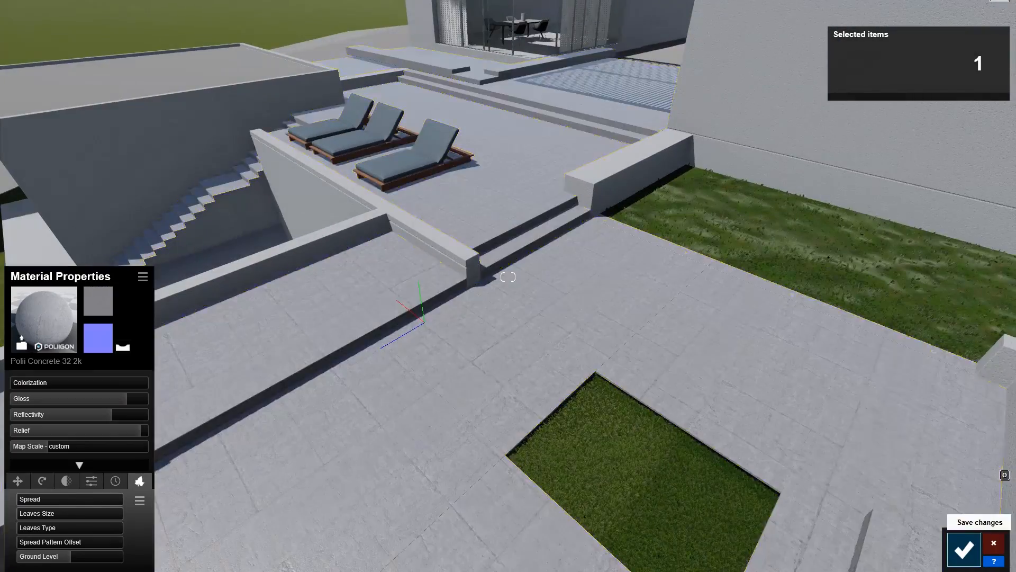
click(965, 549)
Place an Acacia2 RT tree from the nature library on the lawn beside the tall concrete wall.
key(w)
key(s)
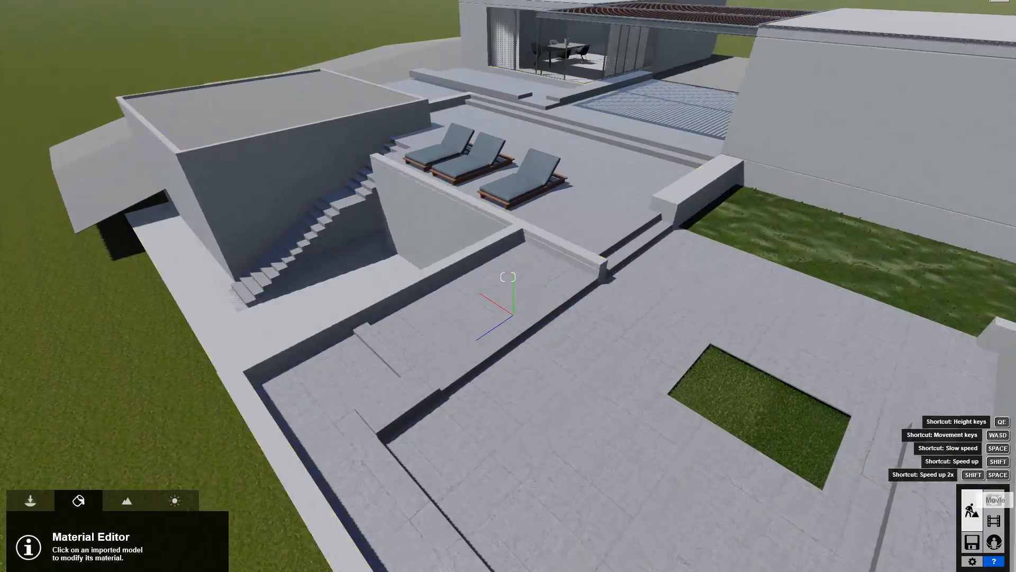
click(993, 499)
click(972, 510)
right_drag(509, 277, 497, 174)
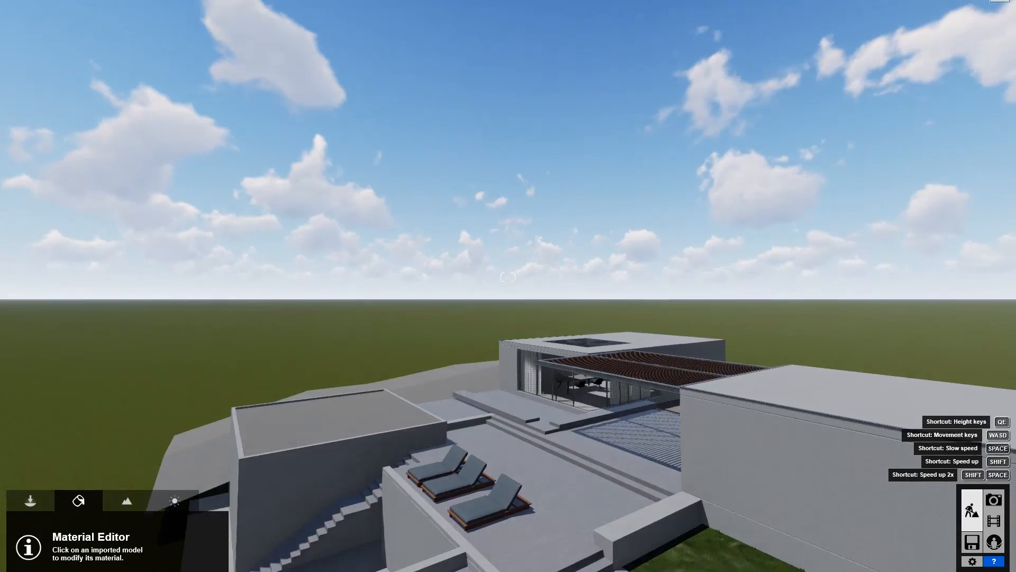
key(e)
click(30, 500)
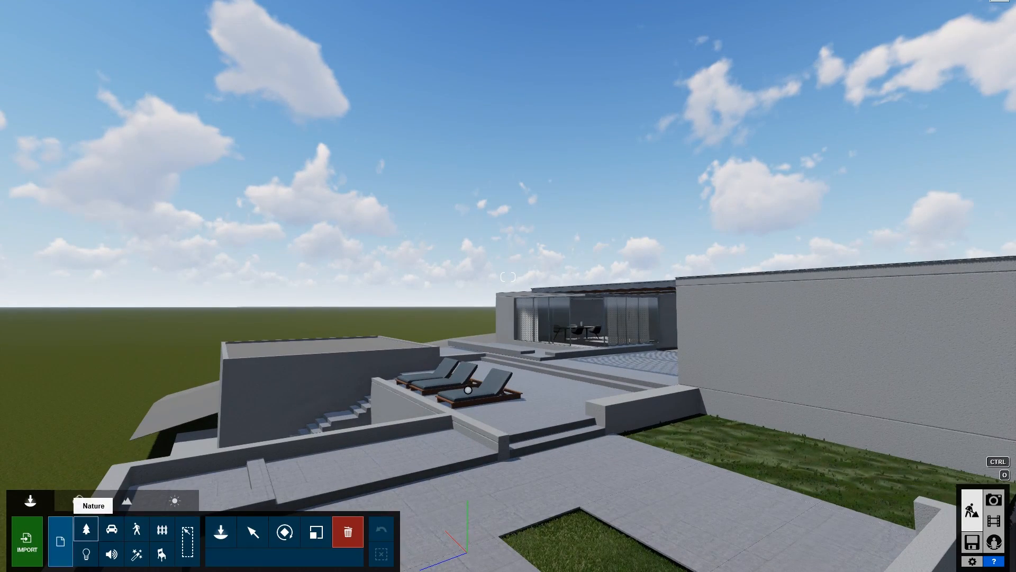
click(86, 528)
click(45, 59)
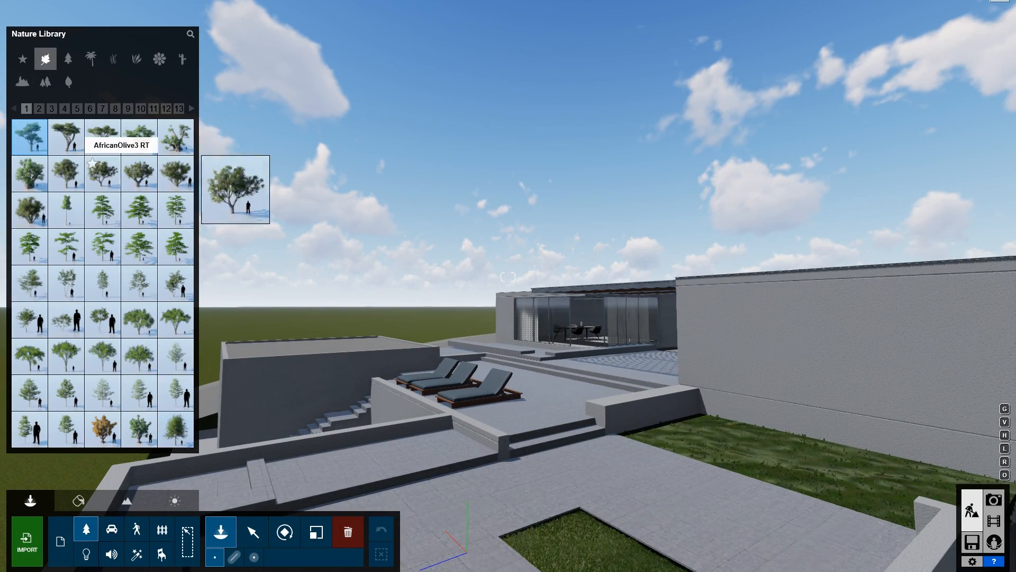
click(30, 136)
click(789, 463)
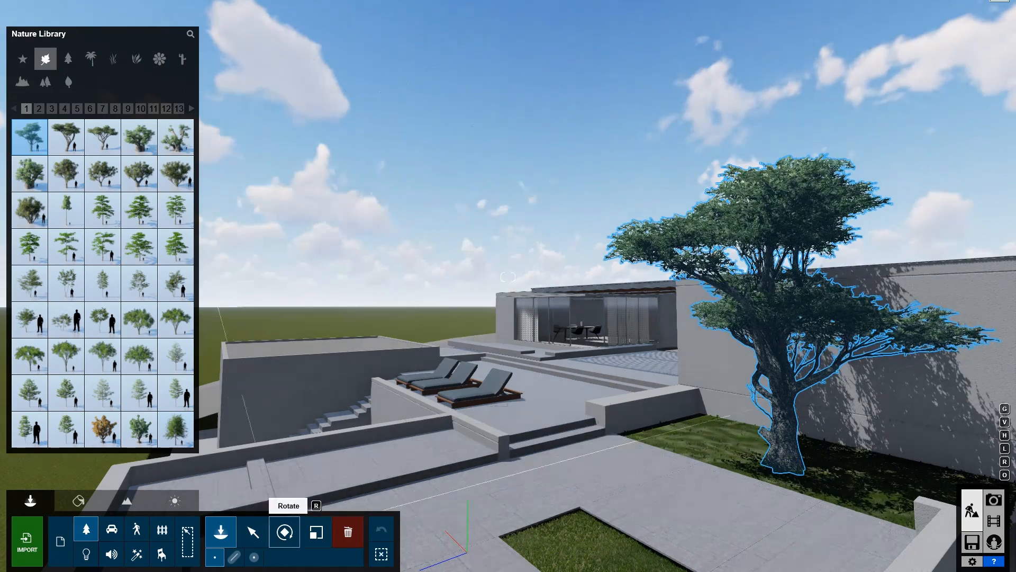
Scale down the acacia tree on the lawn and check its size against the wall.
click(316, 532)
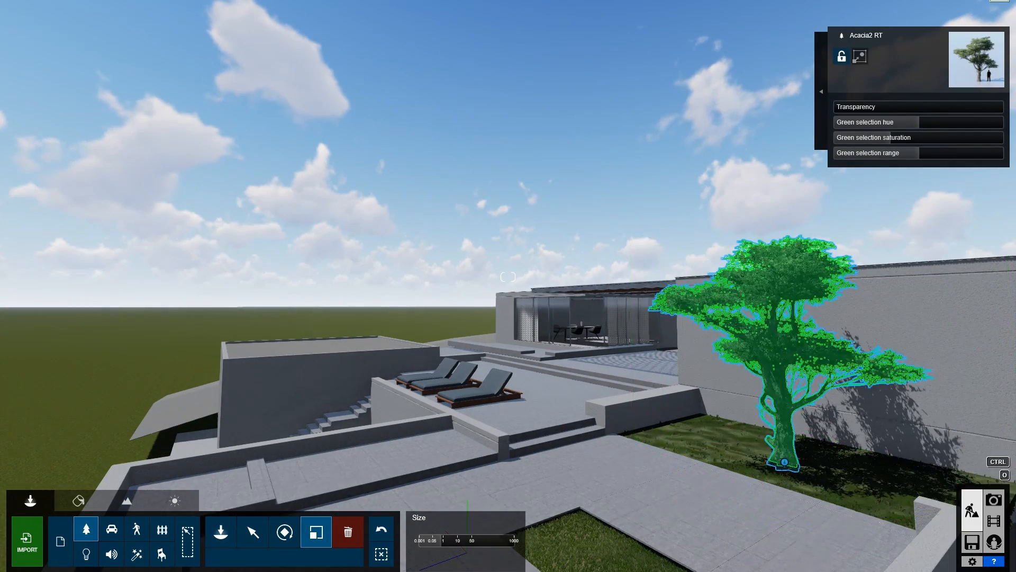
key(w)
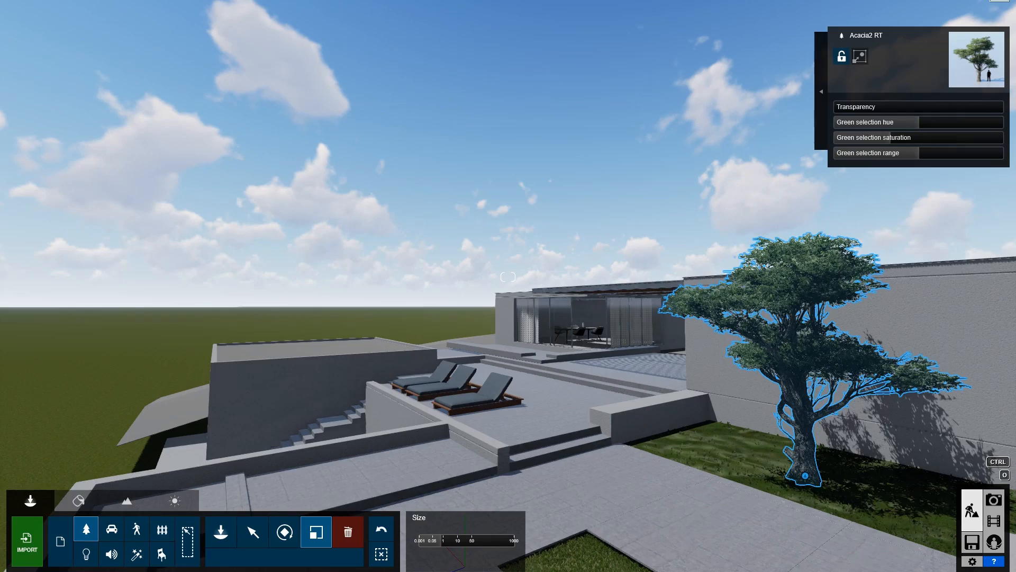
key(a)
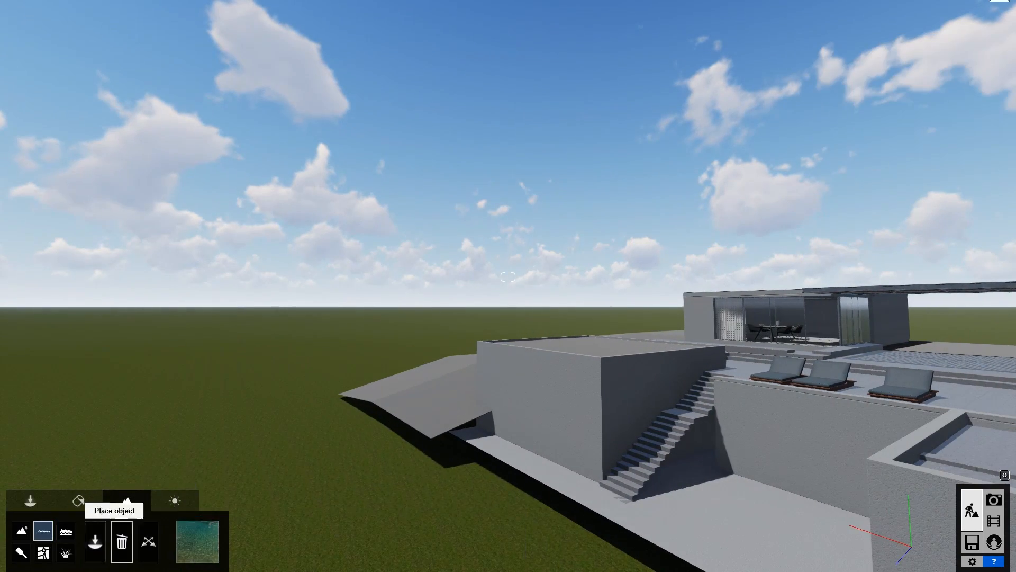
Turn on the ocean so that water surrounds the house and terraces, and leave the ocean settings.
click(66, 531)
click(109, 541)
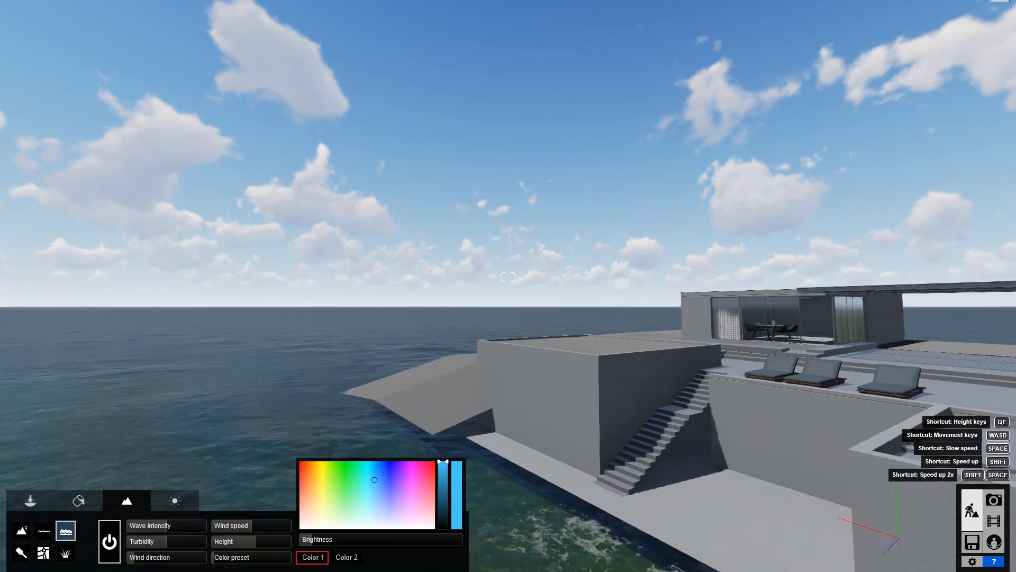
key(d)
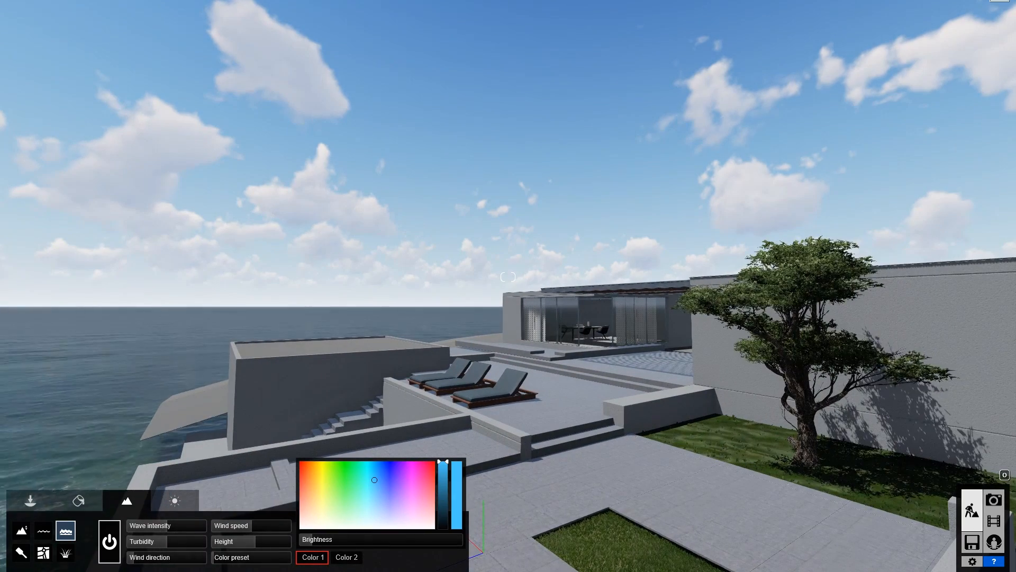
click(43, 530)
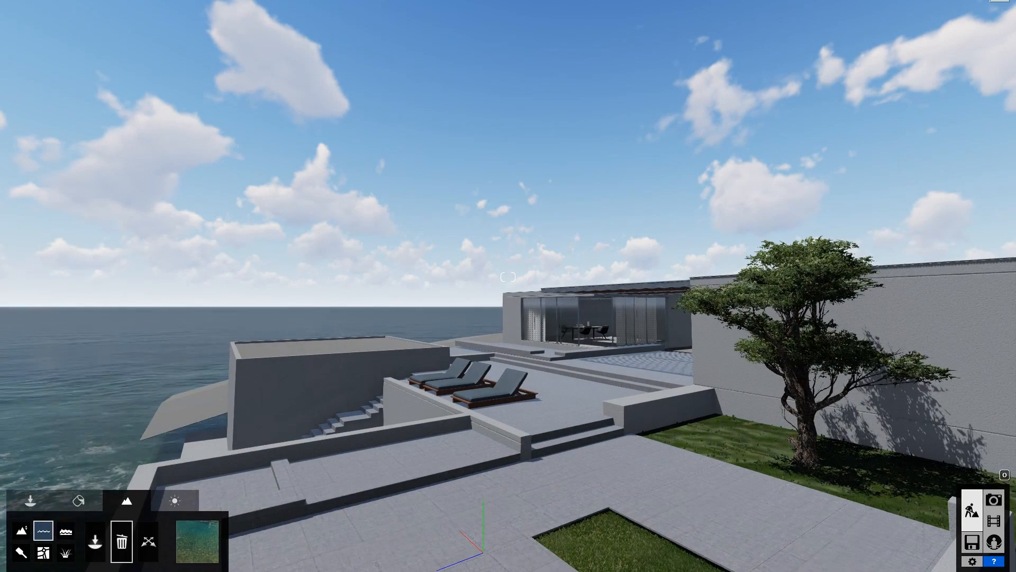
Examine how the ocean meets the lower terrace, the outdoor stairs and the terrain behind the flat-roofed block.
key(w)
key(s)
key(w)
key(a)
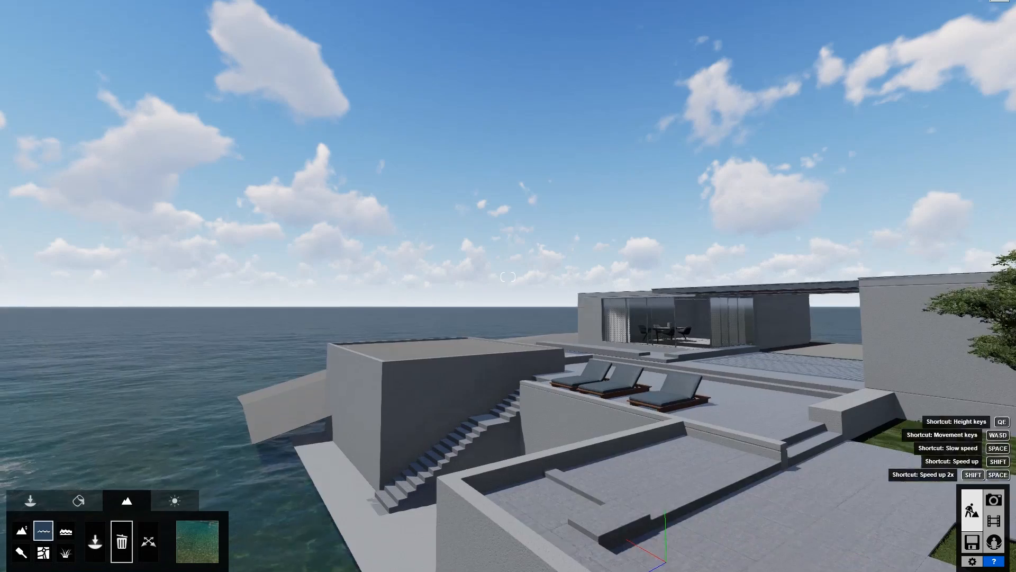
key(q)
key(e)
key(w)
key(a)
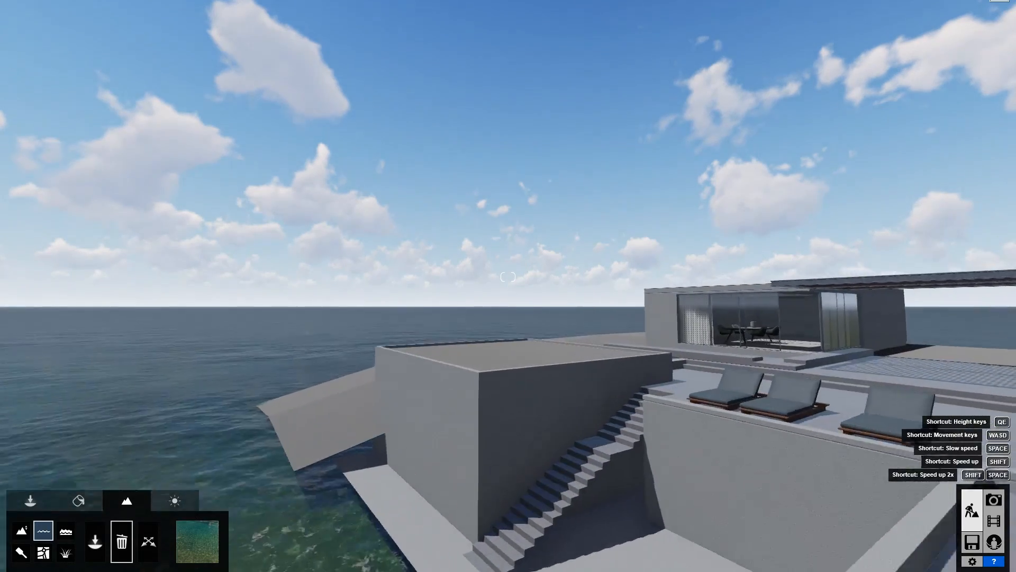
right_drag(508, 286, 635, 307)
key(a)
Select the bare terrain around the house in the material editor and assign it the Landscape material.
click(78, 501)
click(30, 501)
click(78, 500)
click(257, 405)
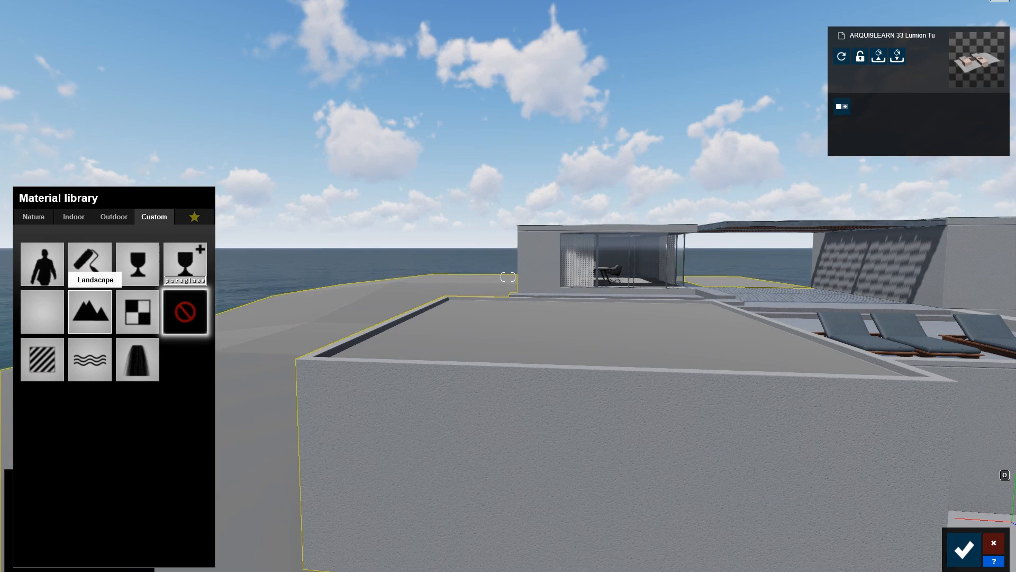
click(90, 311)
Compare nature materials on the terrain around the house, trying 3D grass, and assign a sandy soil material.
click(48, 534)
click(74, 217)
click(113, 217)
click(33, 217)
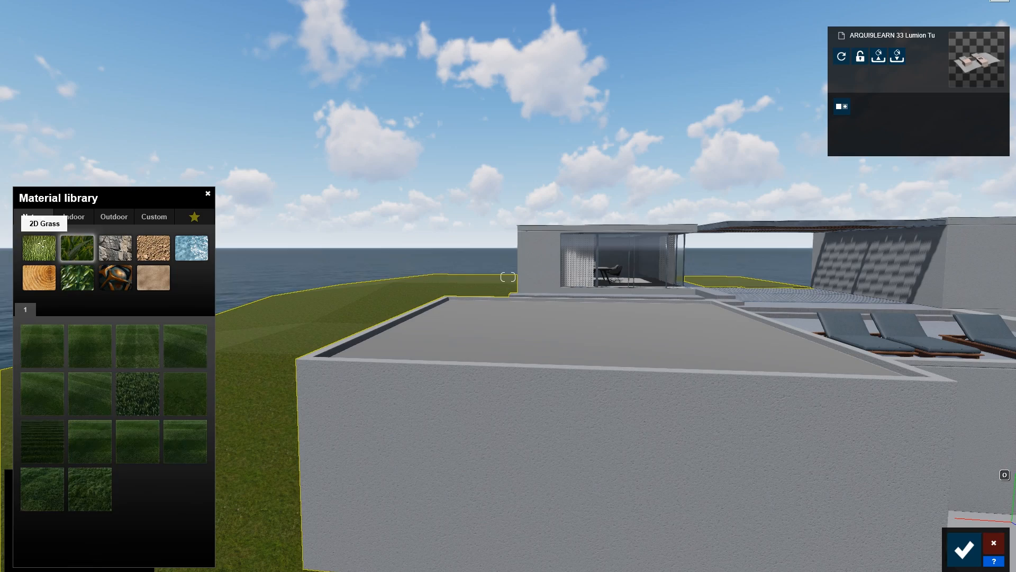
click(38, 247)
click(153, 277)
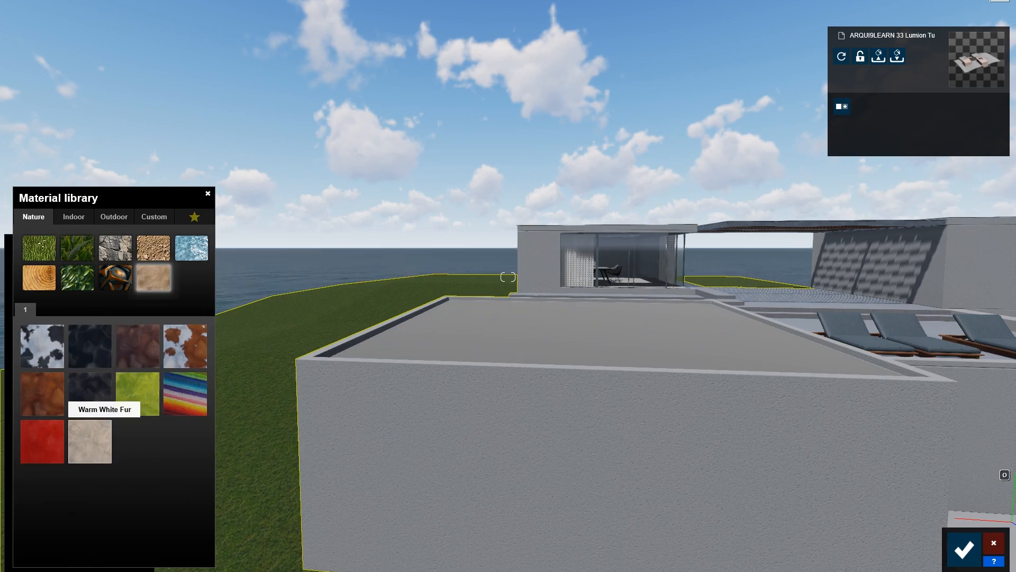
click(154, 248)
click(185, 346)
Plant a tall palm on the sand beside the house and a low bushy palm on the lower terrace near the stairs.
key(s)
key(a)
key(d)
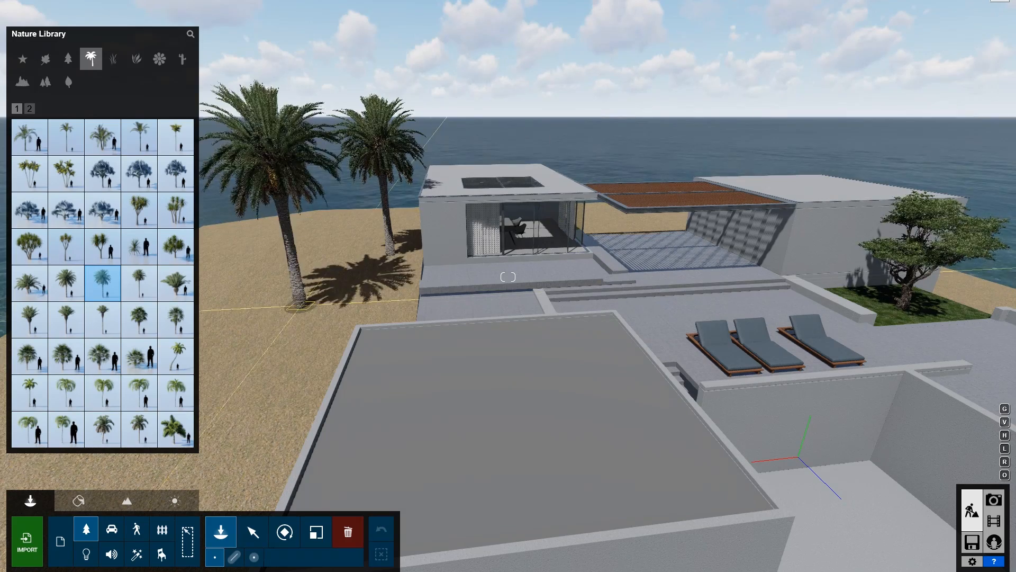
click(860, 530)
key(s)
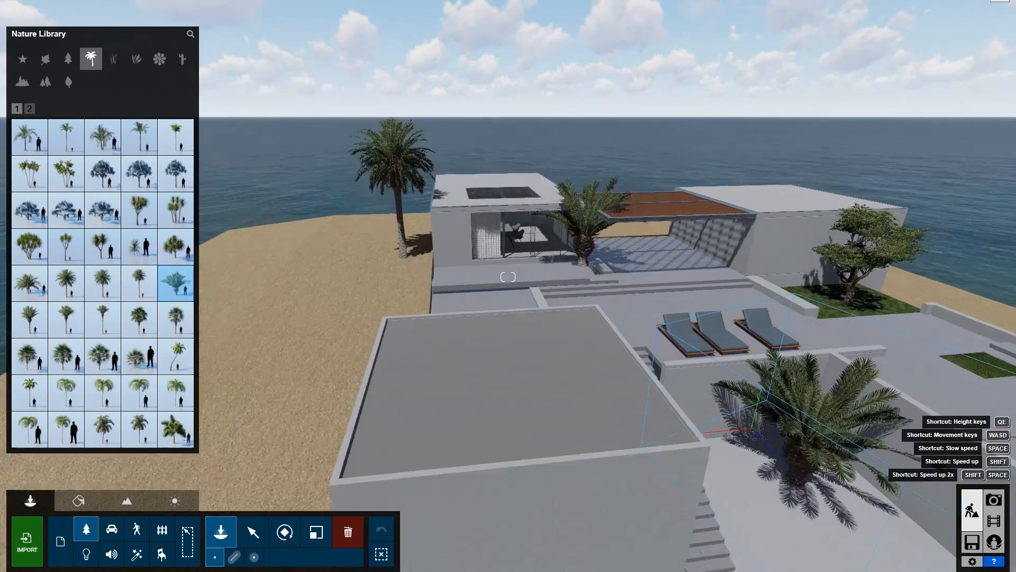
Plant more palms on the sand: a small fan palm and a taller palm beside the flat-roofed block, and another beyond the acacia lawn.
click(30, 247)
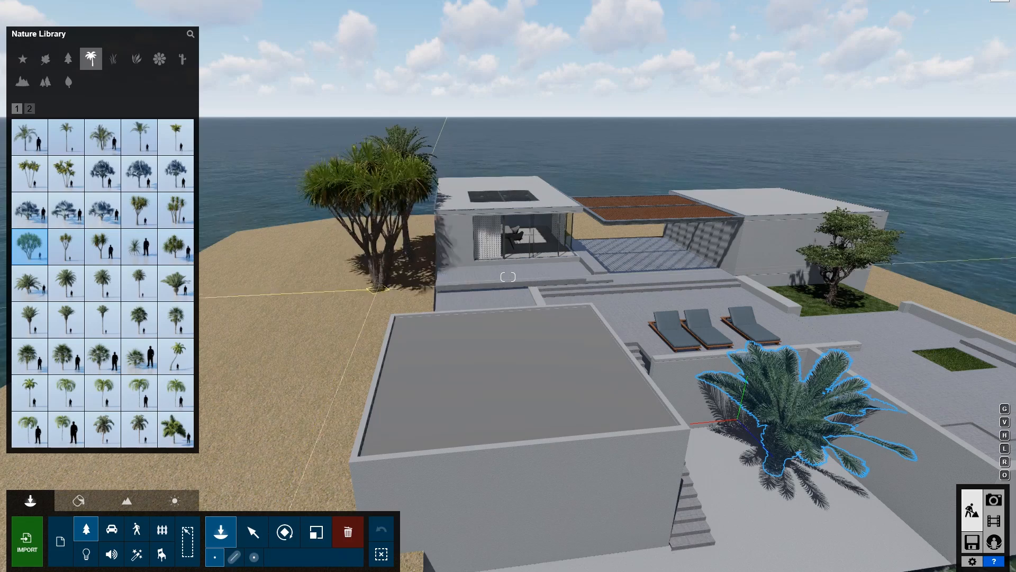
click(30, 109)
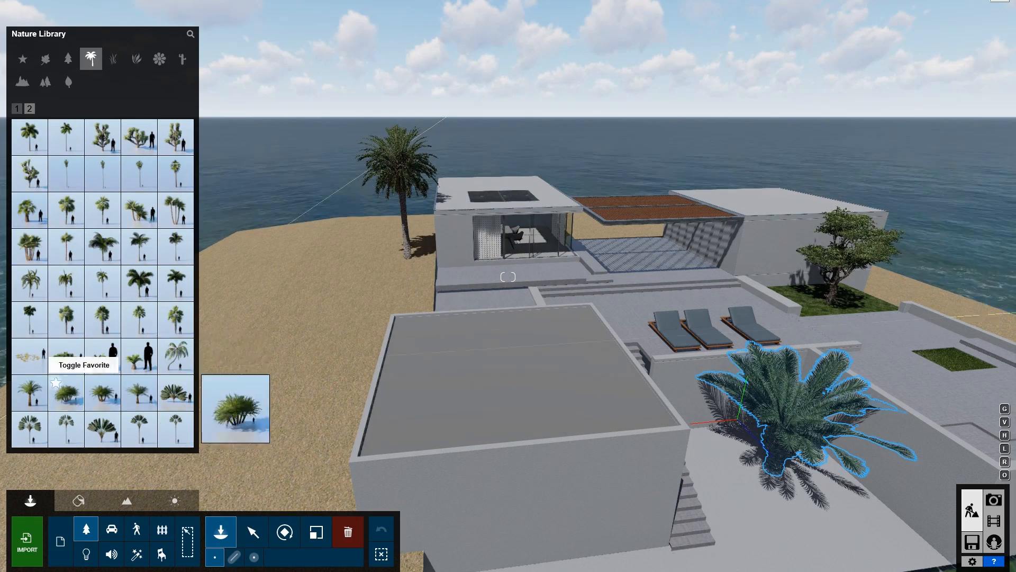
click(30, 209)
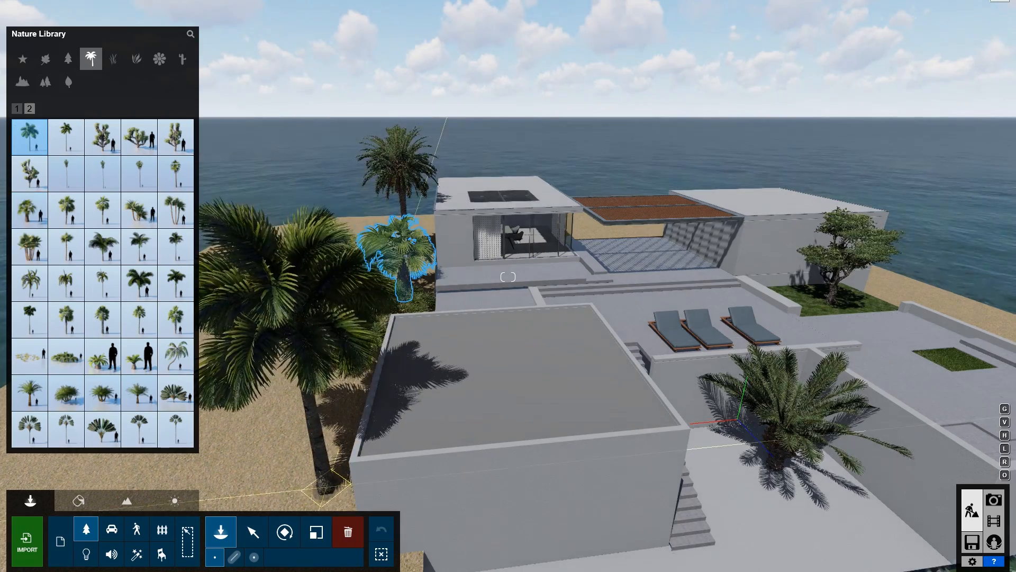
click(318, 486)
scroll(698, 423, down, 2)
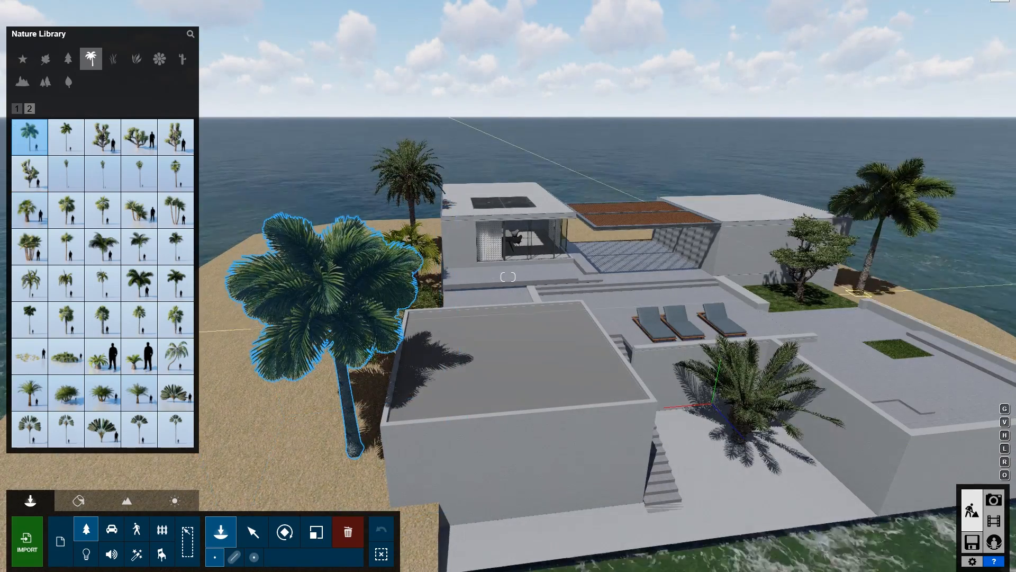
click(979, 353)
Switch to photo mode, recall photo 1 and review the available styles, keeping Realistic.
key(d)
right_drag(675, 267, 535, 249)
key(w)
click(995, 500)
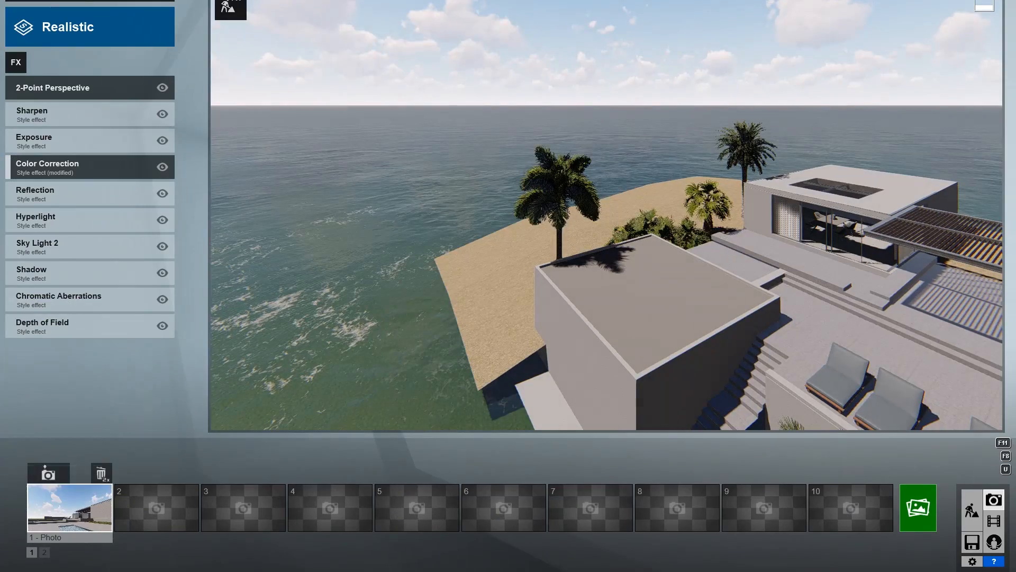
click(70, 507)
click(68, 27)
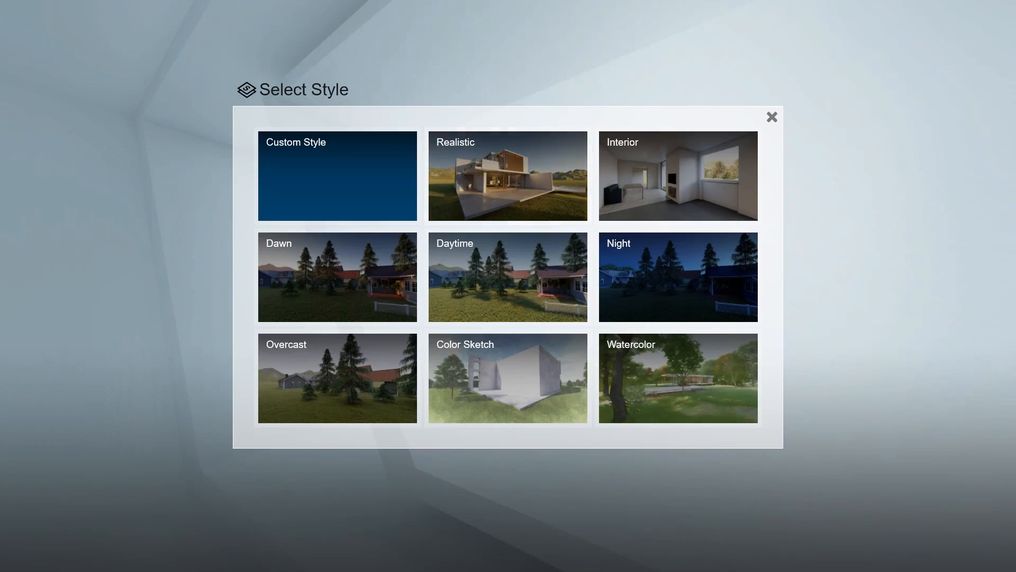
click(772, 116)
Add the Sun effect to photo 1.
click(16, 61)
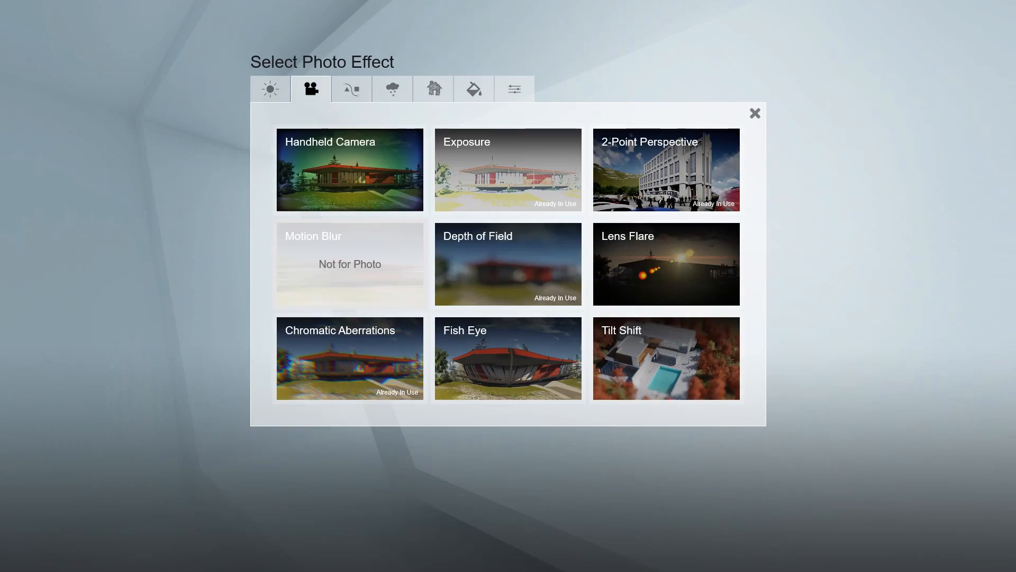
click(270, 89)
click(508, 264)
click(16, 62)
click(350, 170)
Add the Real Skies effect to photo 1 and rotate the sky by adjusting its heading.
click(16, 62)
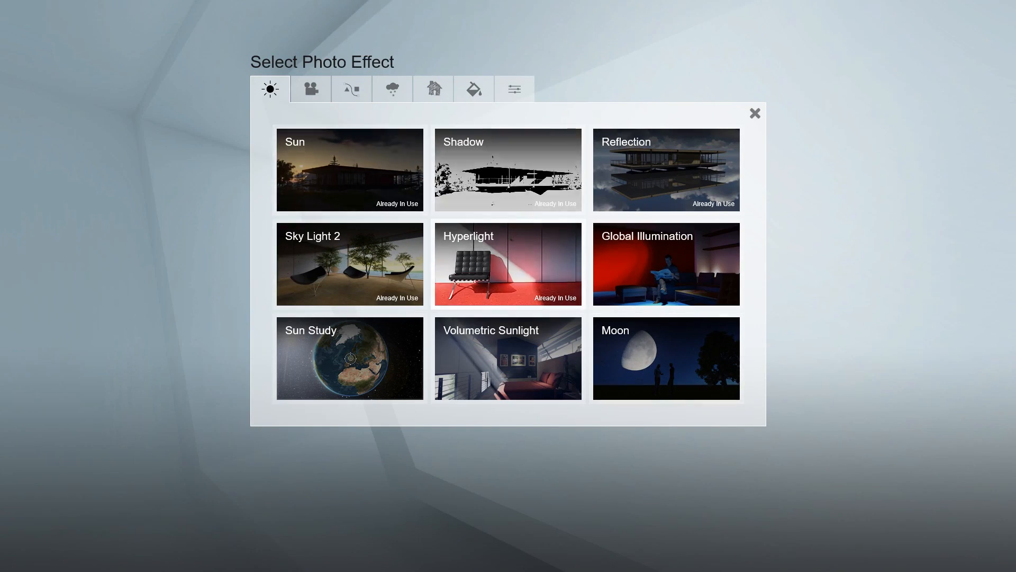
click(392, 89)
click(350, 170)
drag(86, 150, 127, 164)
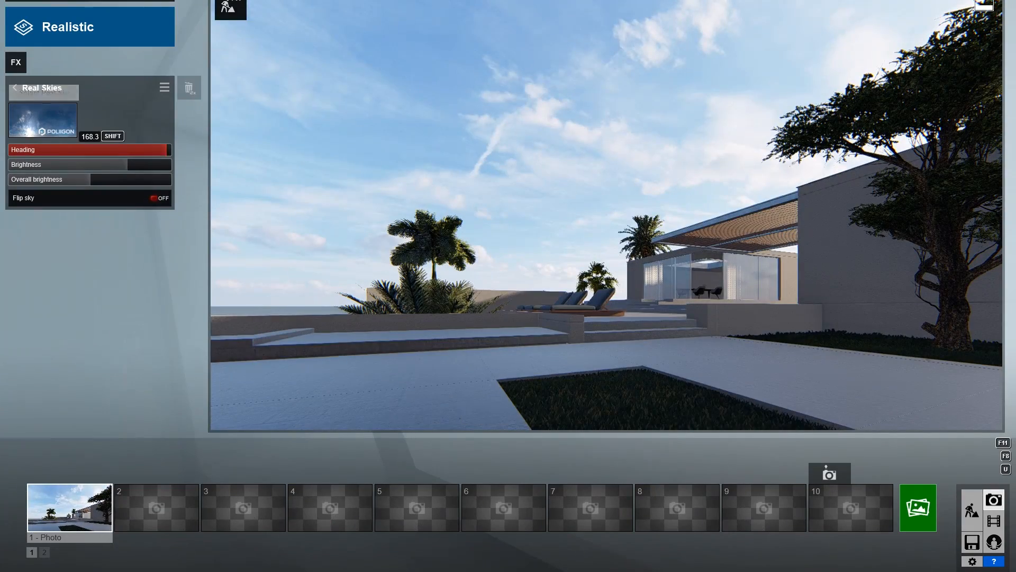
drag(167, 150, 34, 150)
Replace the Real Skies image with a bright blue sky with scattered white clouds and fine-tune its heading.
click(43, 121)
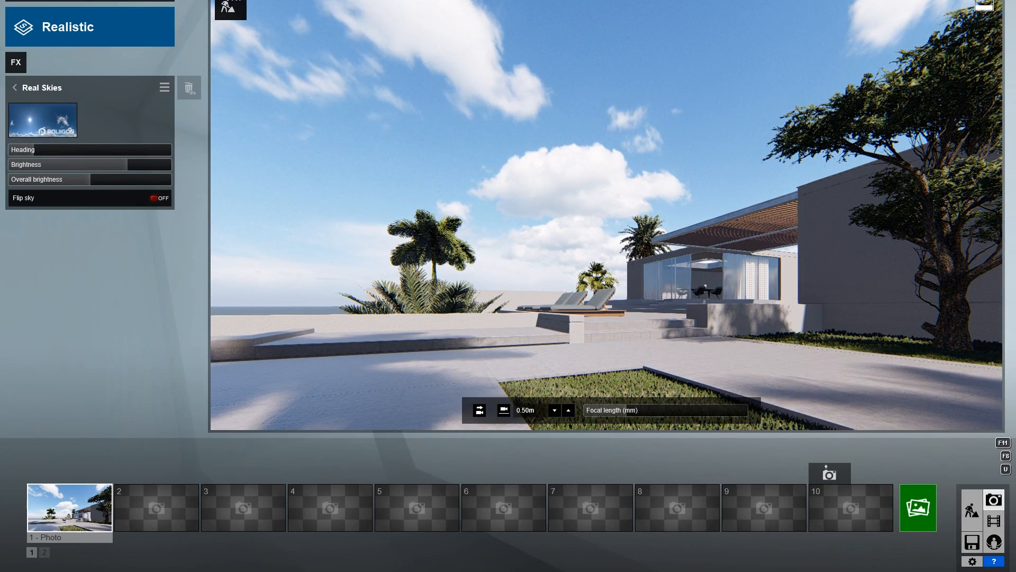
drag(34, 149, 29, 150)
click(70, 472)
click(918, 507)
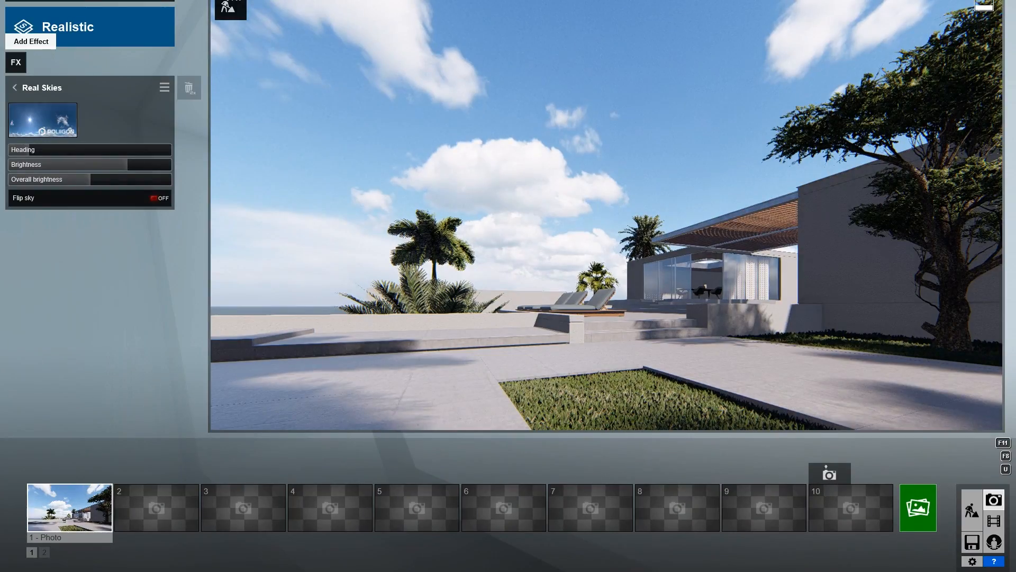
click(16, 62)
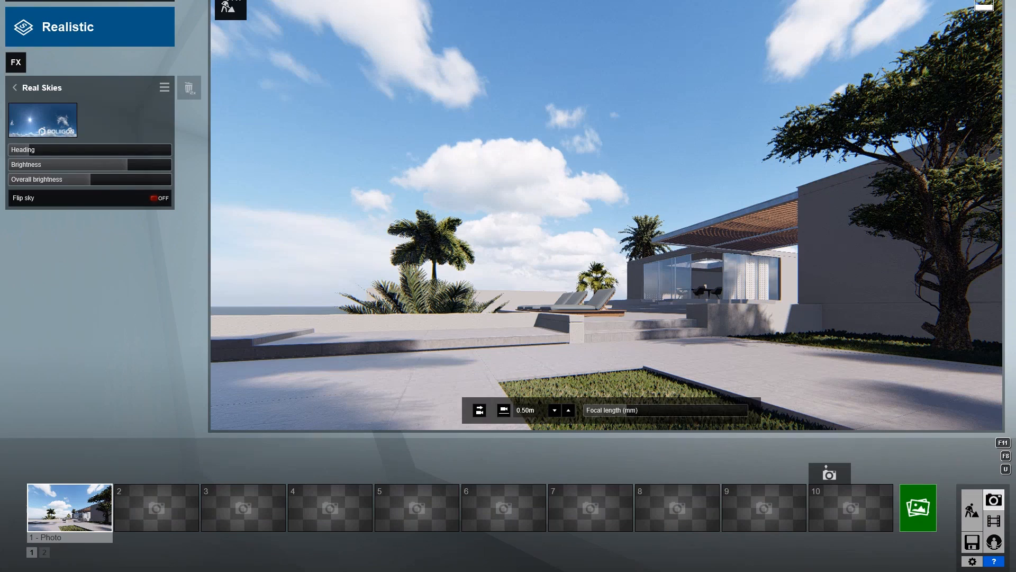
click(16, 60)
click(42, 214)
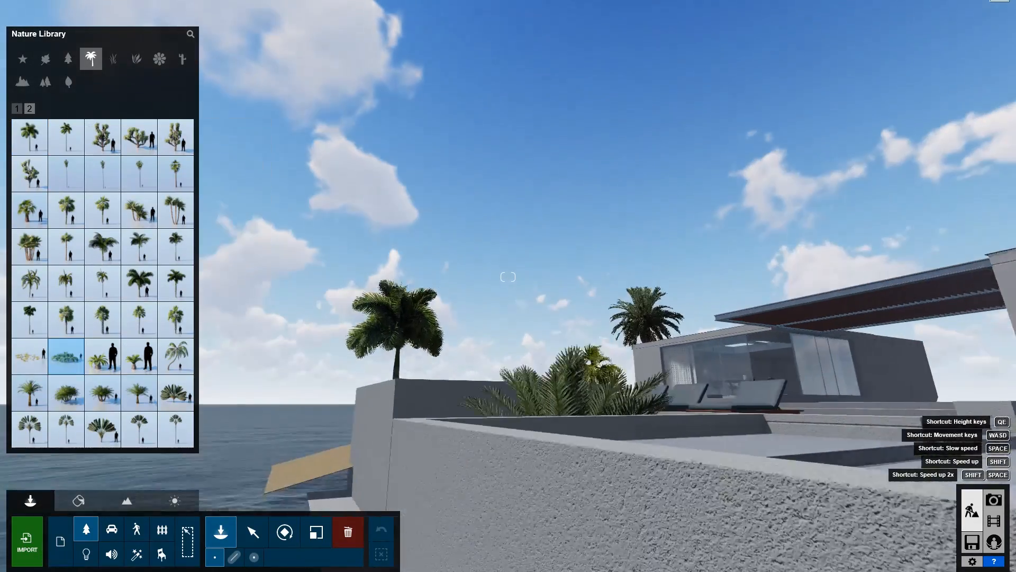
Place the Rocks Middle 002 formation from the rock category on the sand behind the small concrete block beside the house.
key(a)
click(22, 82)
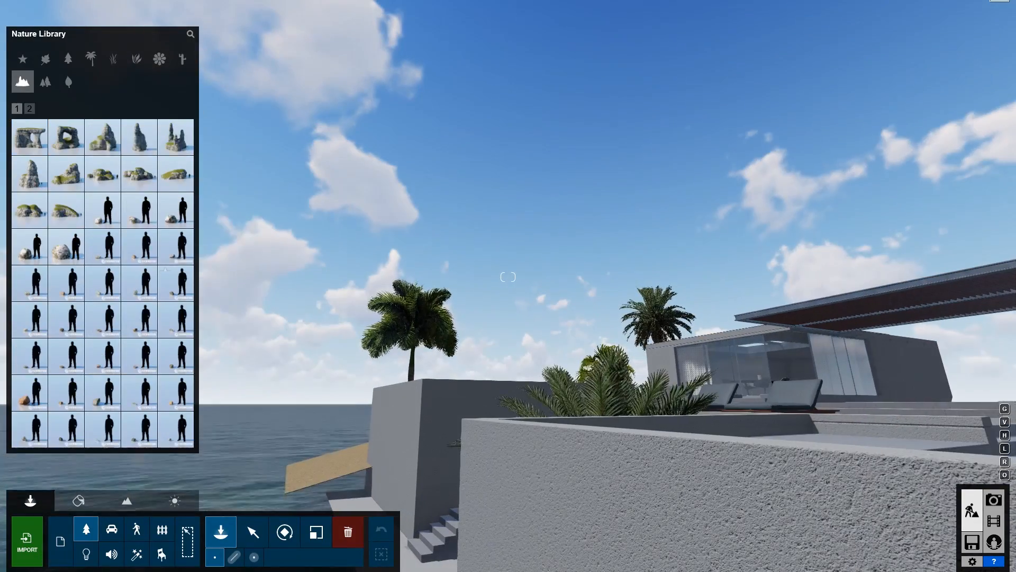
click(103, 174)
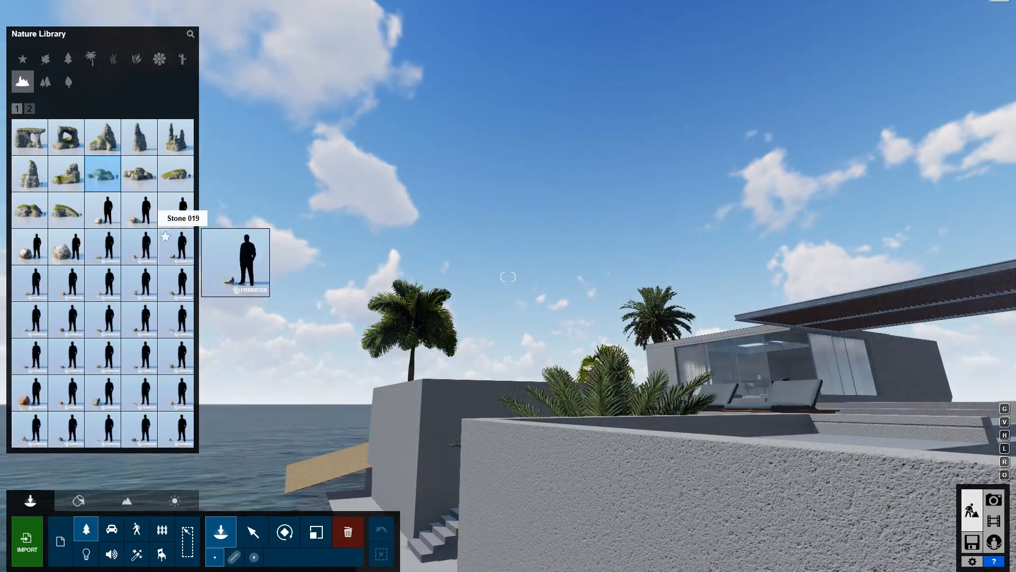
click(30, 210)
key(s)
key(q)
right_drag(635, 138, 610, 230)
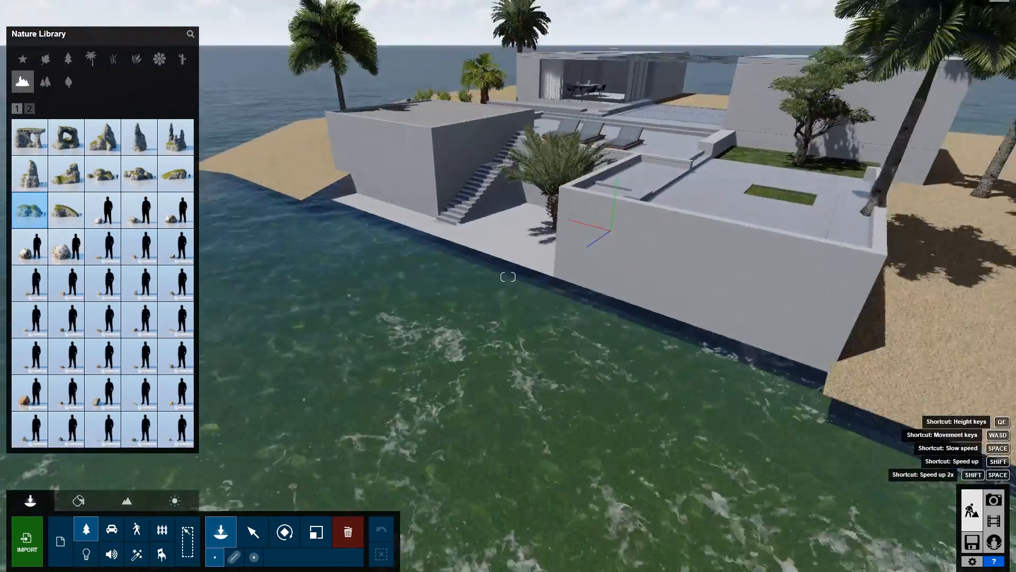
key(w)
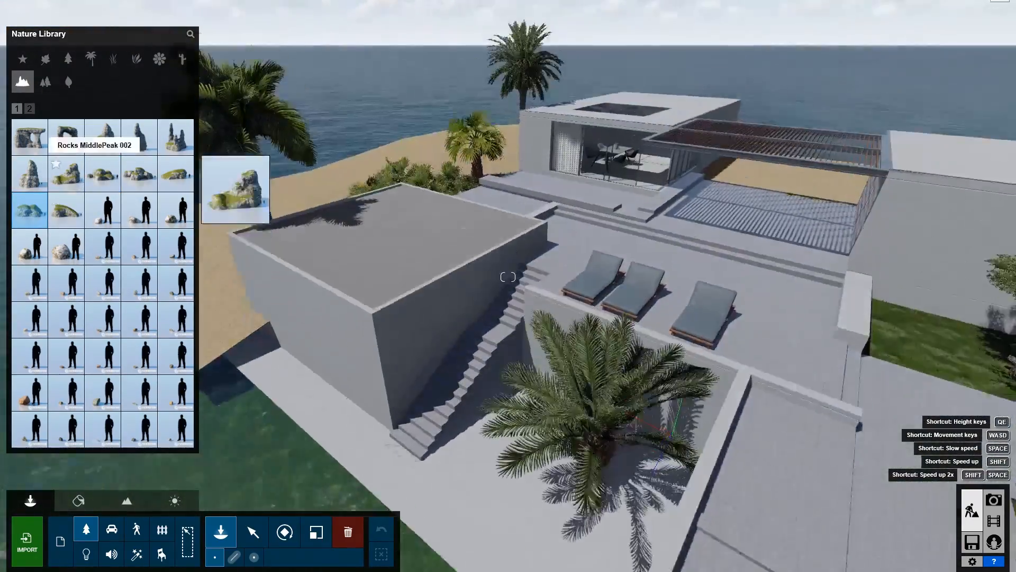
key(w)
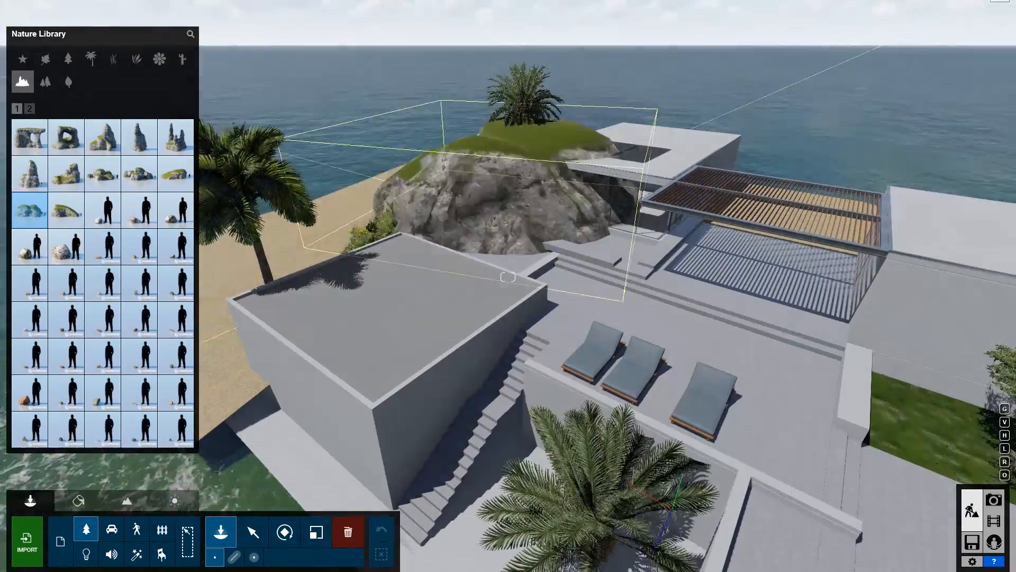
click(412, 213)
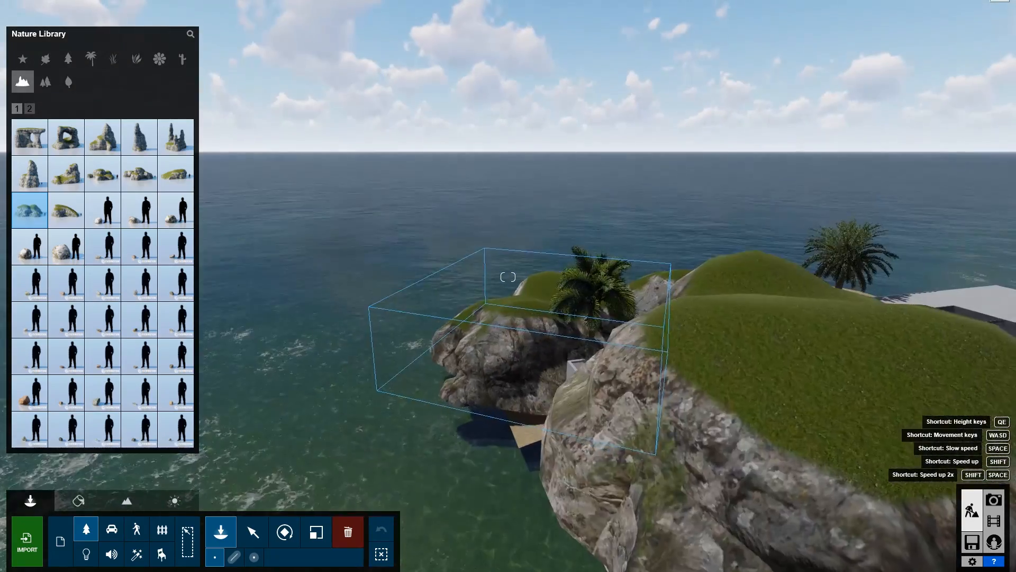
Try moving a second Rocks Middle 002 formation to the waterside edge of the small concrete block.
ctrl+click(539, 345)
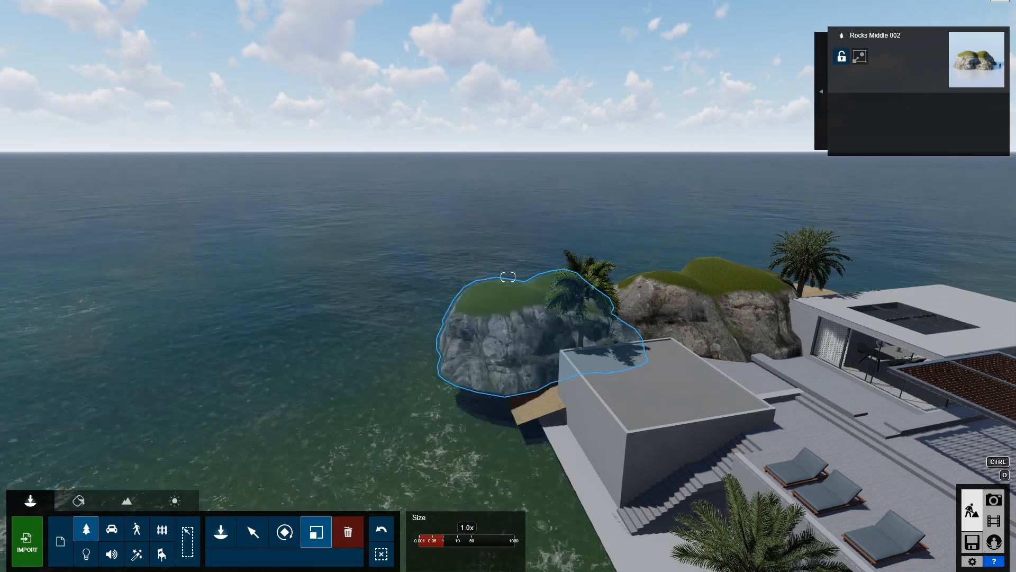
key(w)
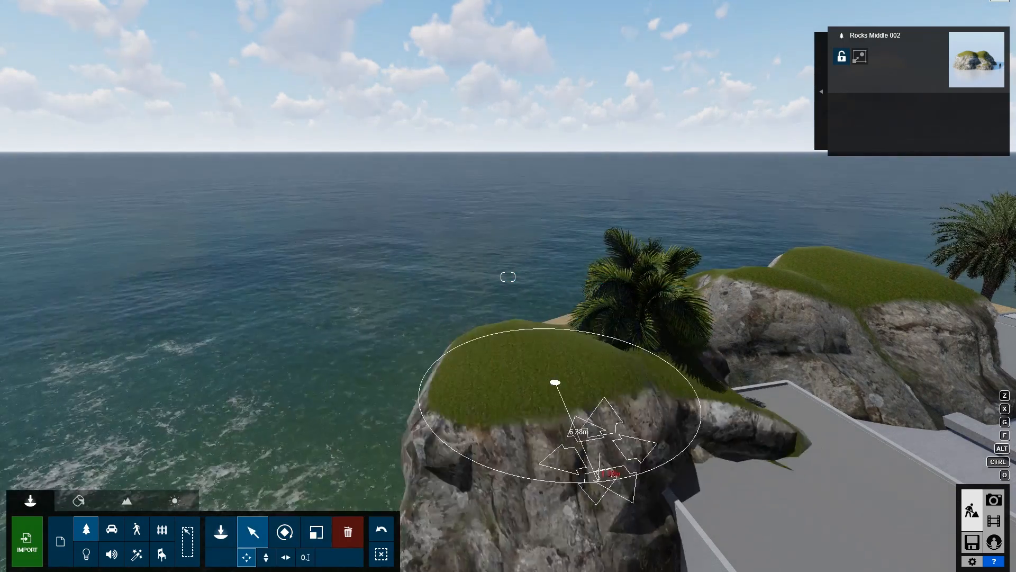
key(s)
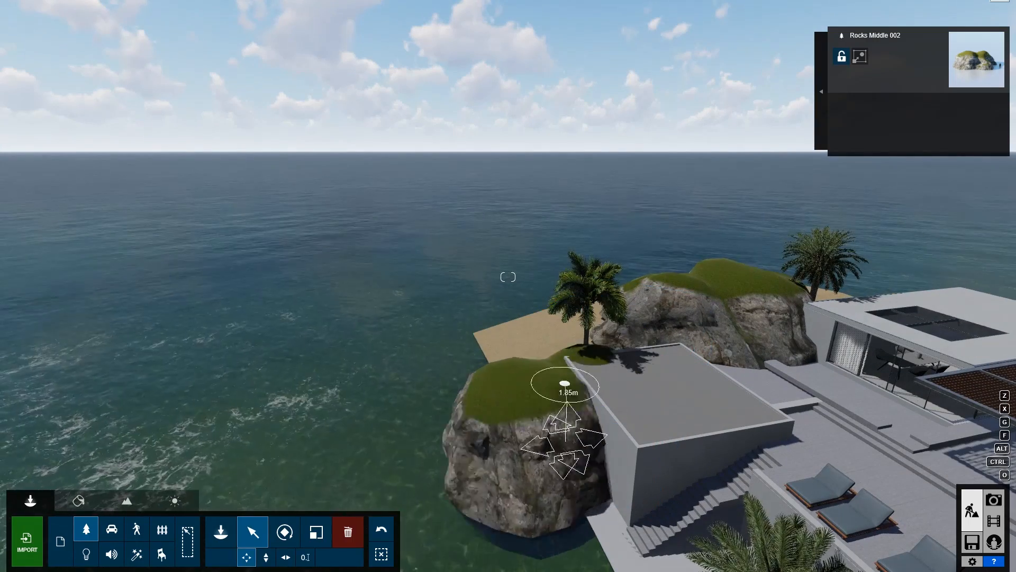
Restore the photo 1 camera to check the rocks from that viewpoint and return to build mode.
click(994, 500)
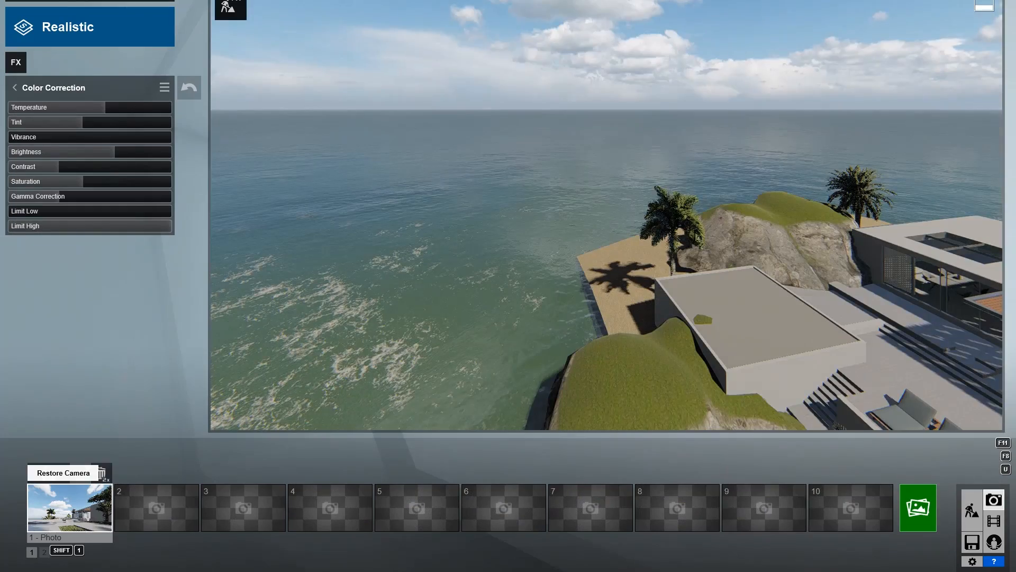
click(48, 473)
click(972, 510)
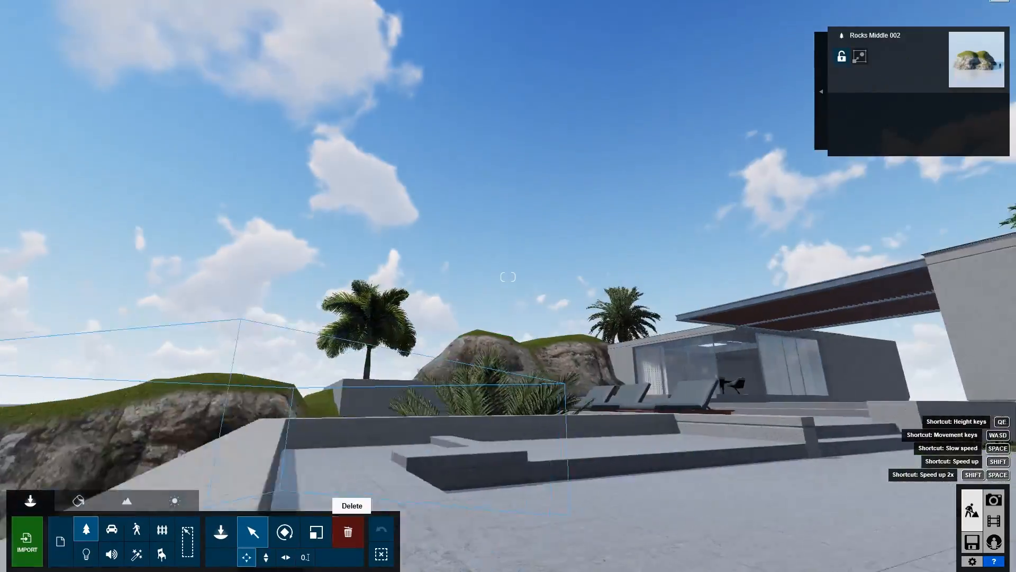
Delete the rock formation standing in the water beside the small block and leave delete mode.
click(348, 532)
key(s)
right_drag(508, 277, 508, 370)
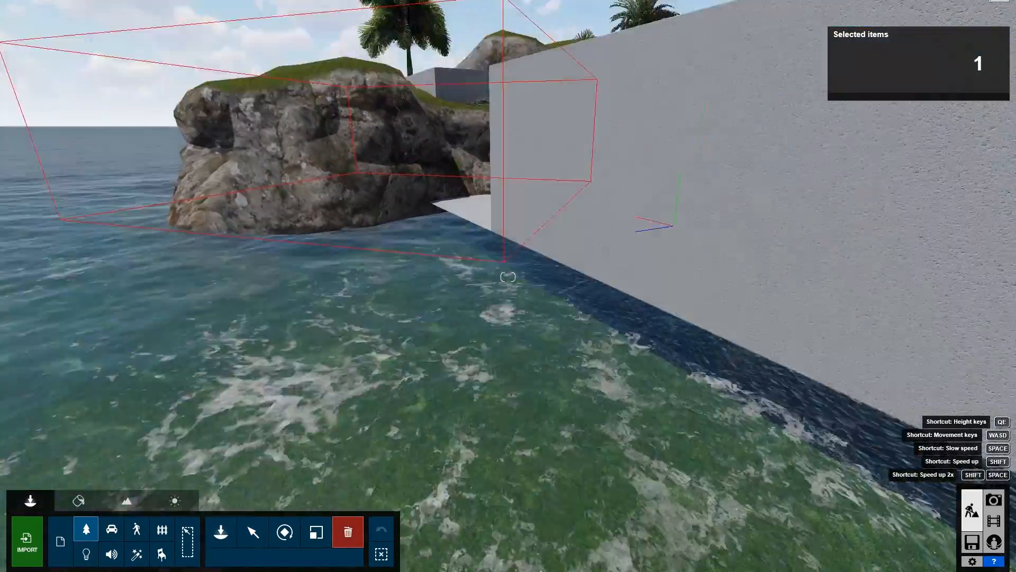
key(q)
click(381, 244)
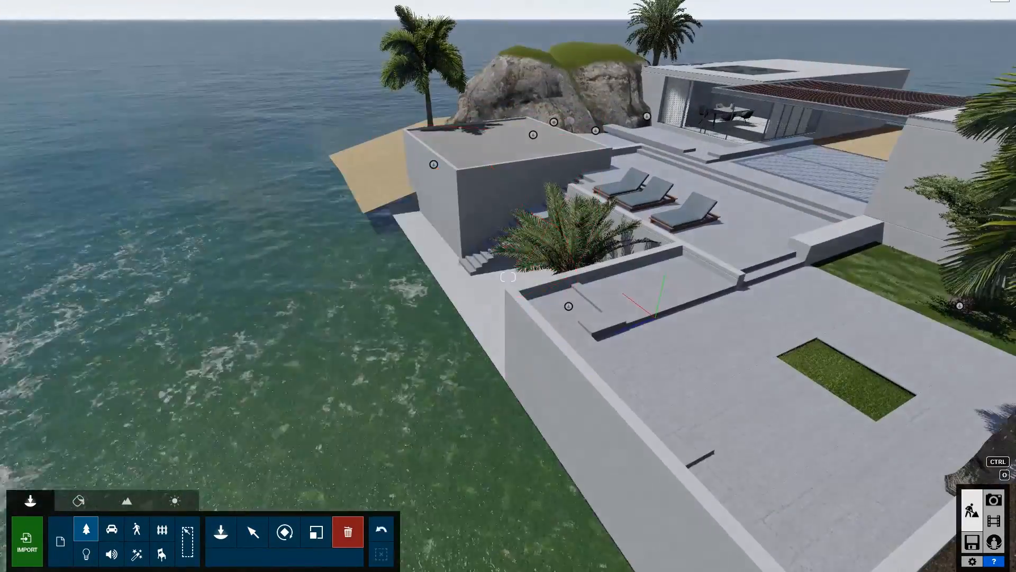
key(w)
click(556, 115)
click(253, 532)
click(127, 500)
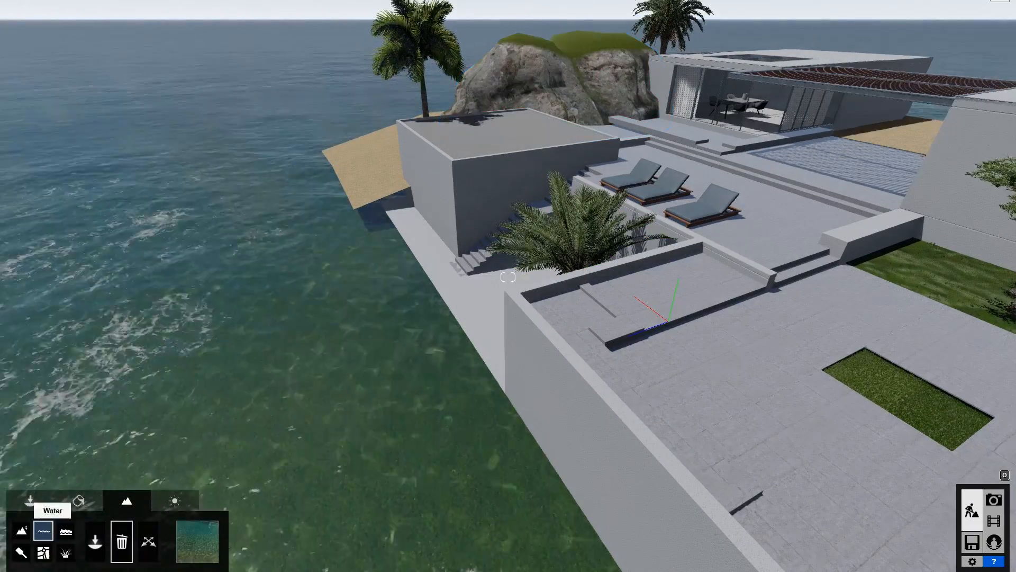
key(w)
key(q)
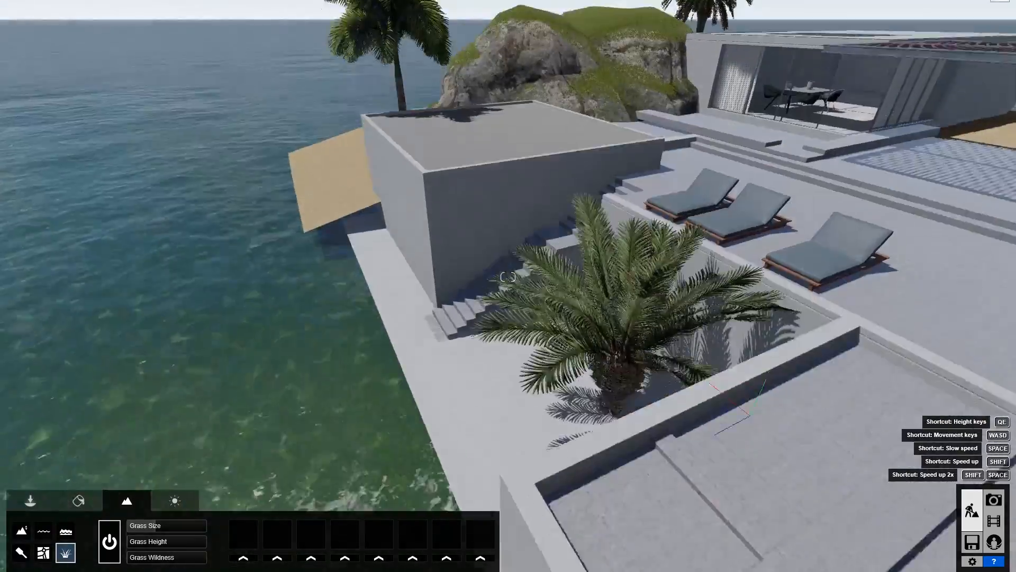
Move the foxtail palm beside the small block onto the sand next to the rock and adjust its height.
click(30, 500)
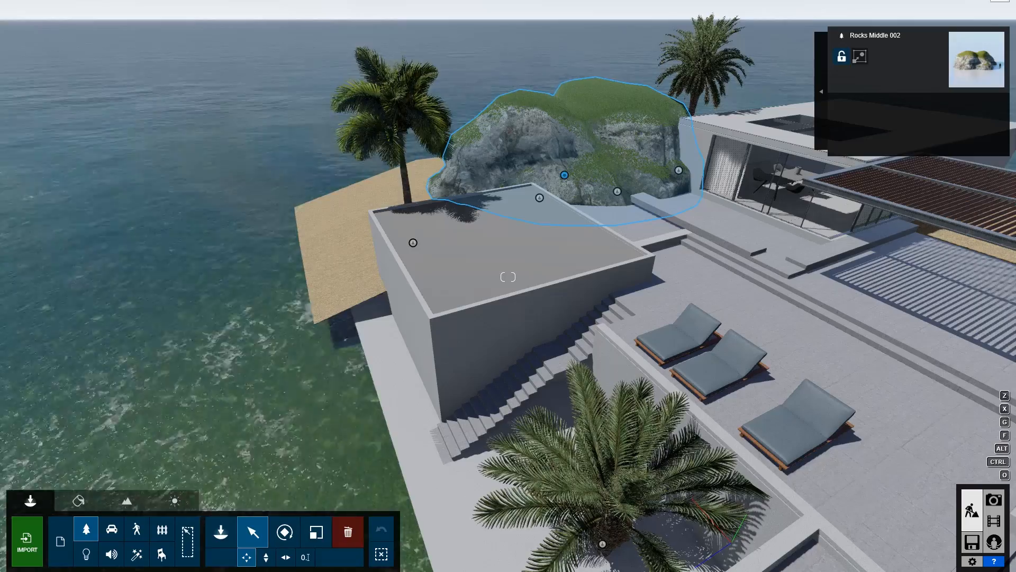
click(413, 242)
right_drag(413, 243, 450, 193)
drag(365, 306, 367, 248)
key(a)
key(s)
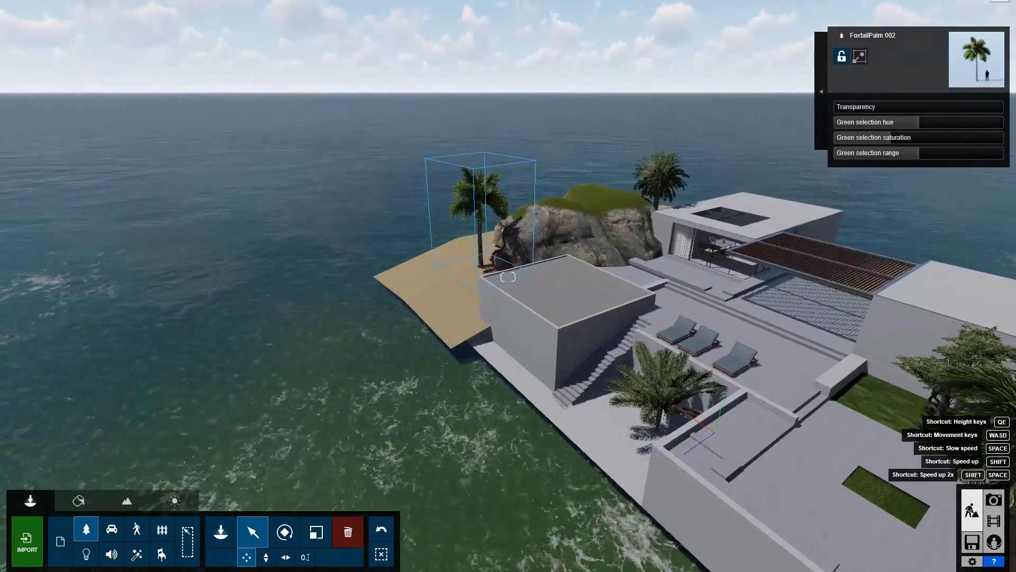
key(a)
right_drag(508, 277, 638, 290)
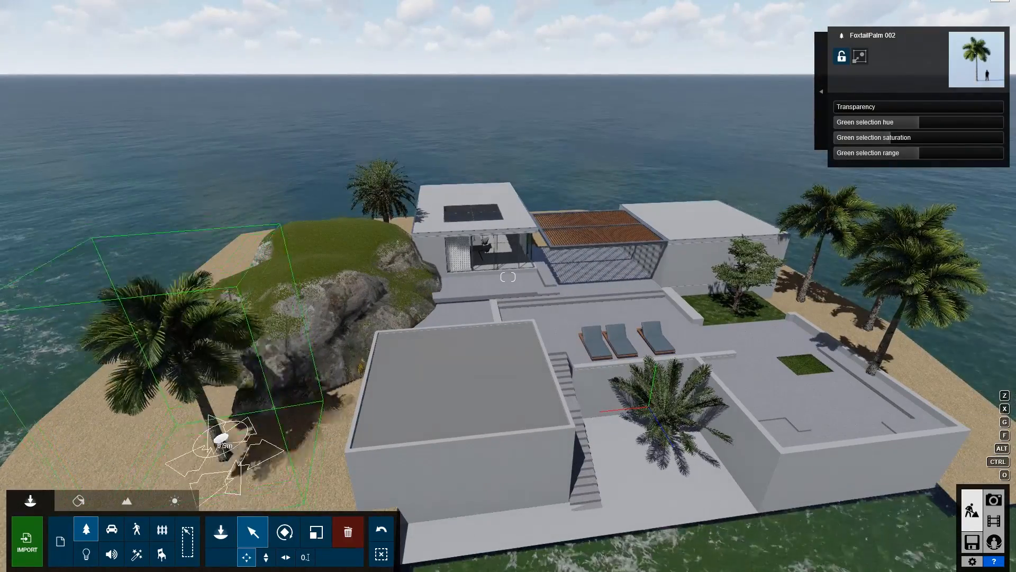
key(a)
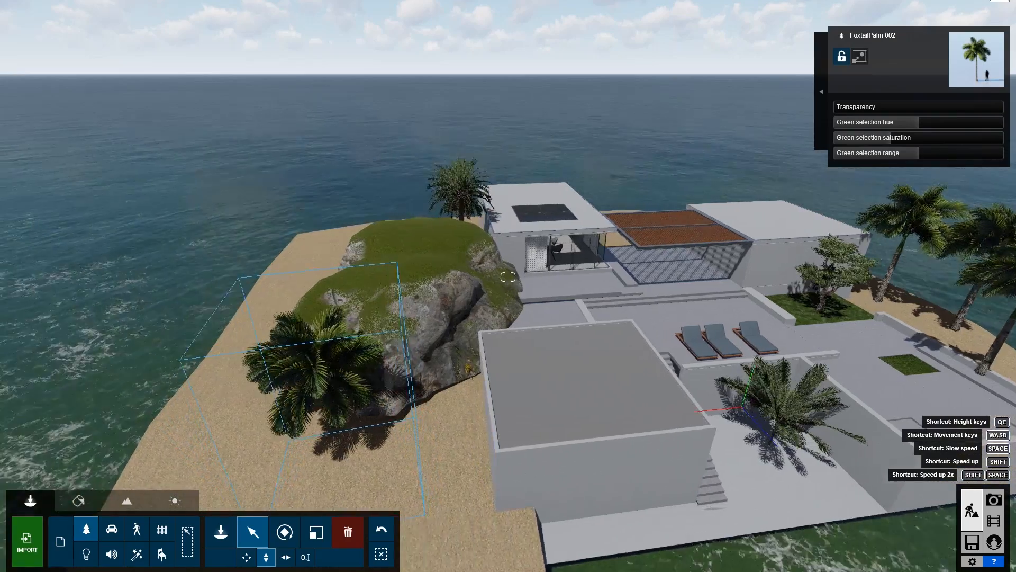
Place PaurotisPalm 003 trees around the rock and a Joshua tree on the terrace behind the small block.
click(86, 529)
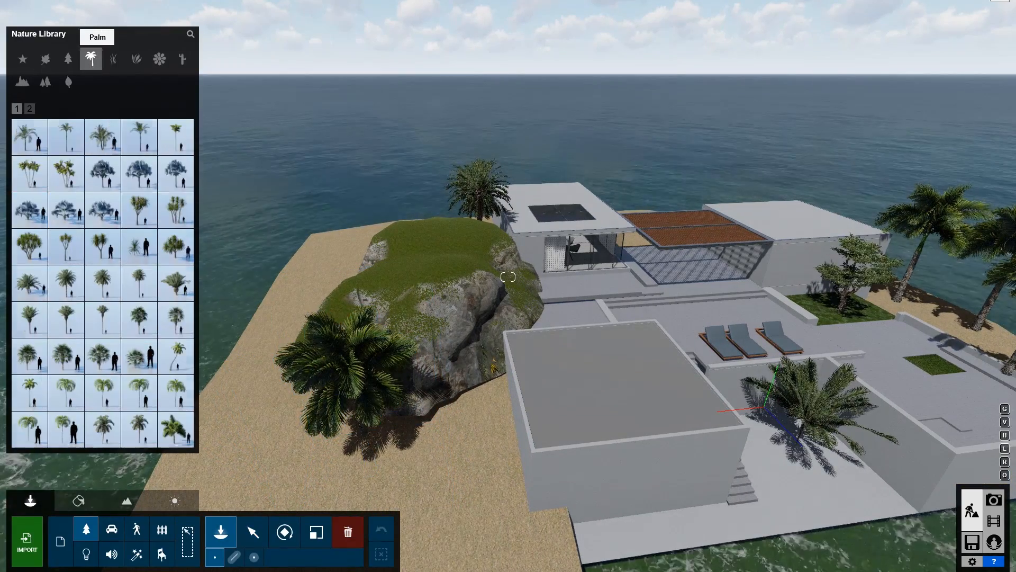
click(29, 108)
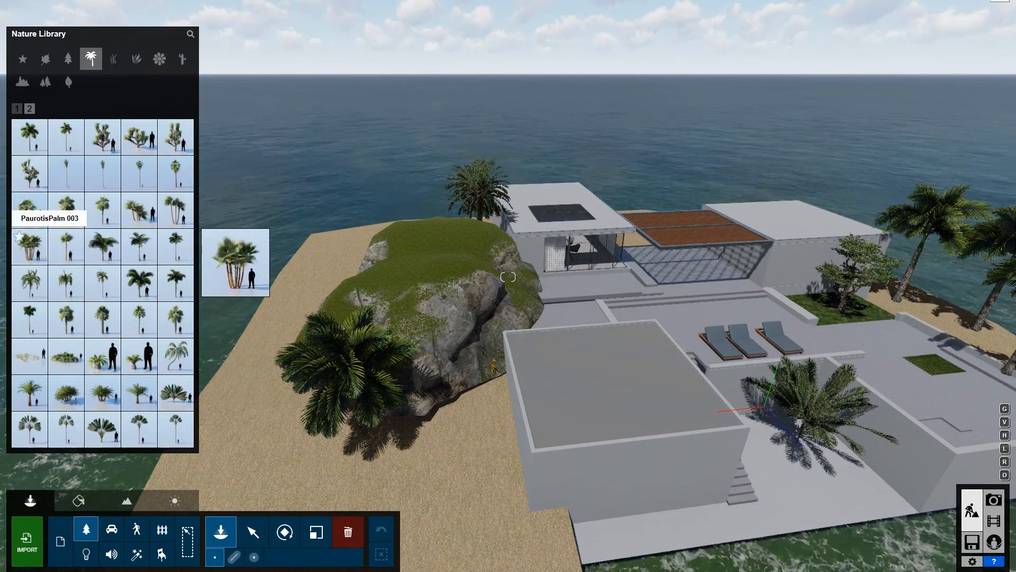
click(480, 437)
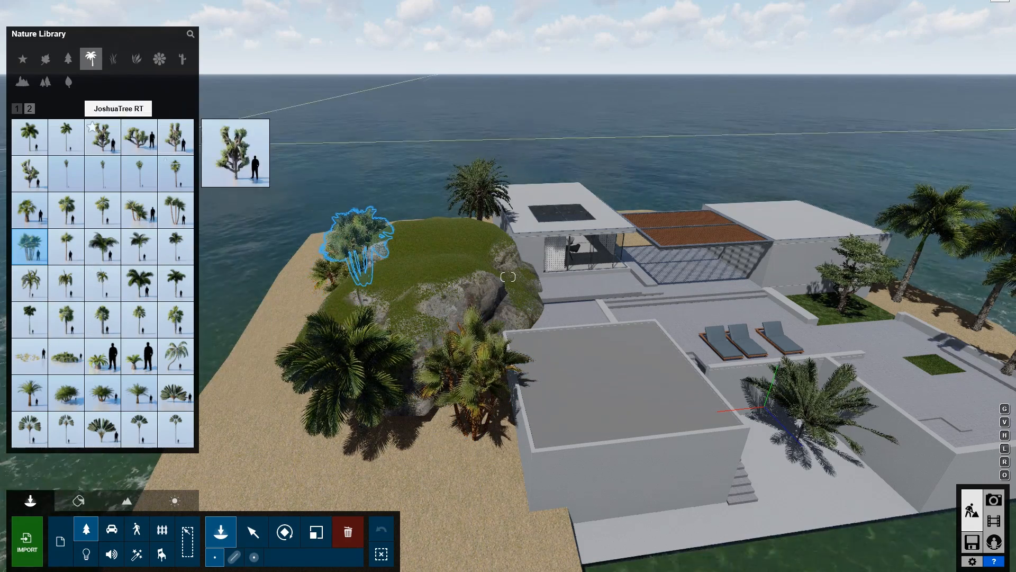
key(d)
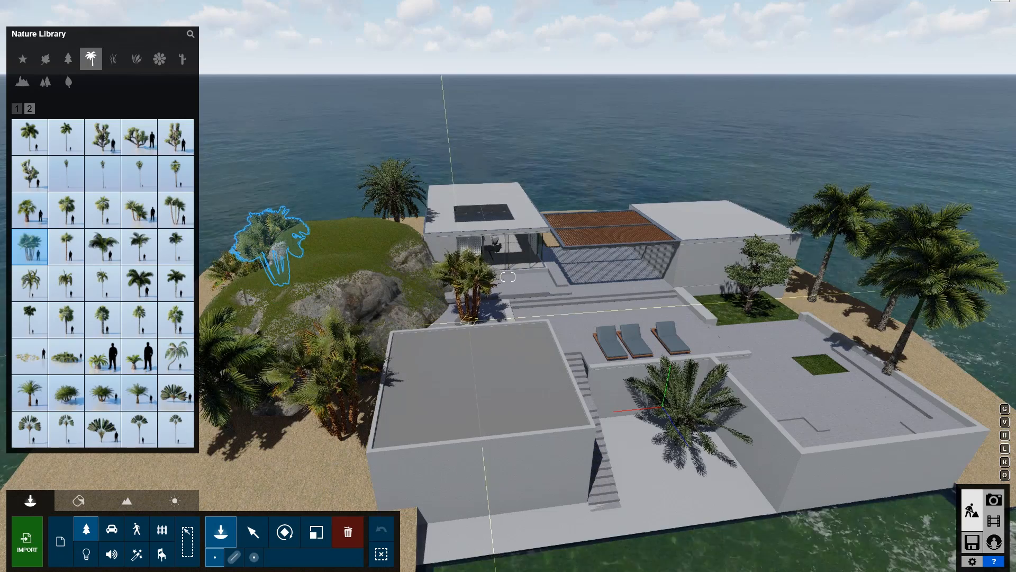
click(139, 137)
click(469, 319)
Recall photo 1 and move the camera back so a palm and the large tree frame the terrace and sea.
click(994, 501)
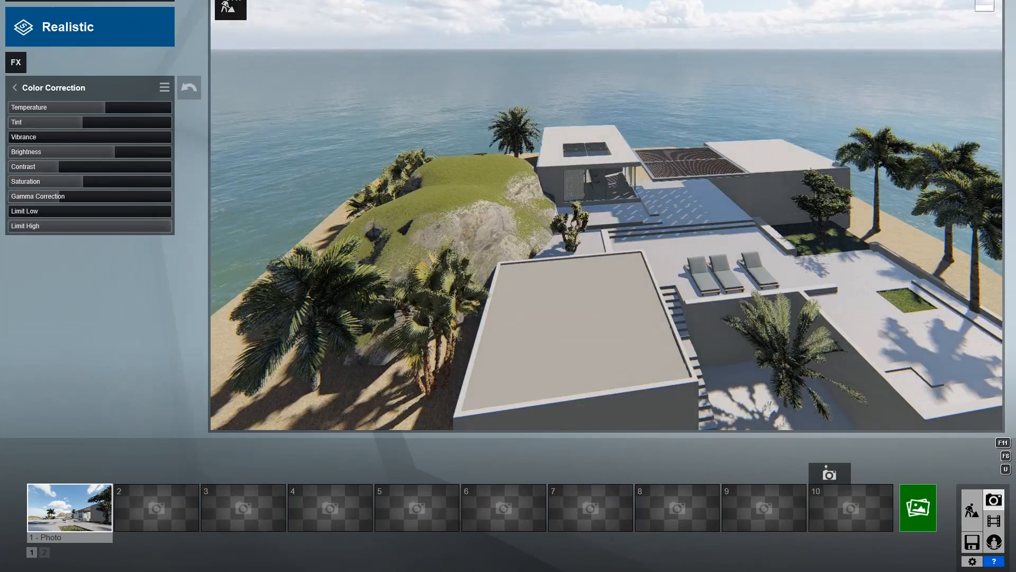
click(70, 507)
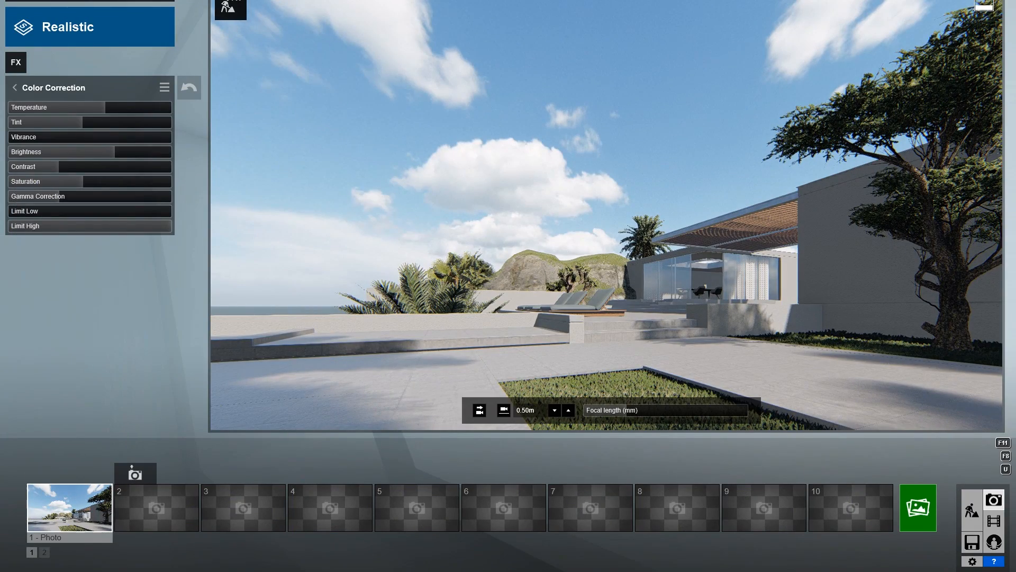
key(d)
right_drag(607, 207, 615, 230)
key(d)
key(a)
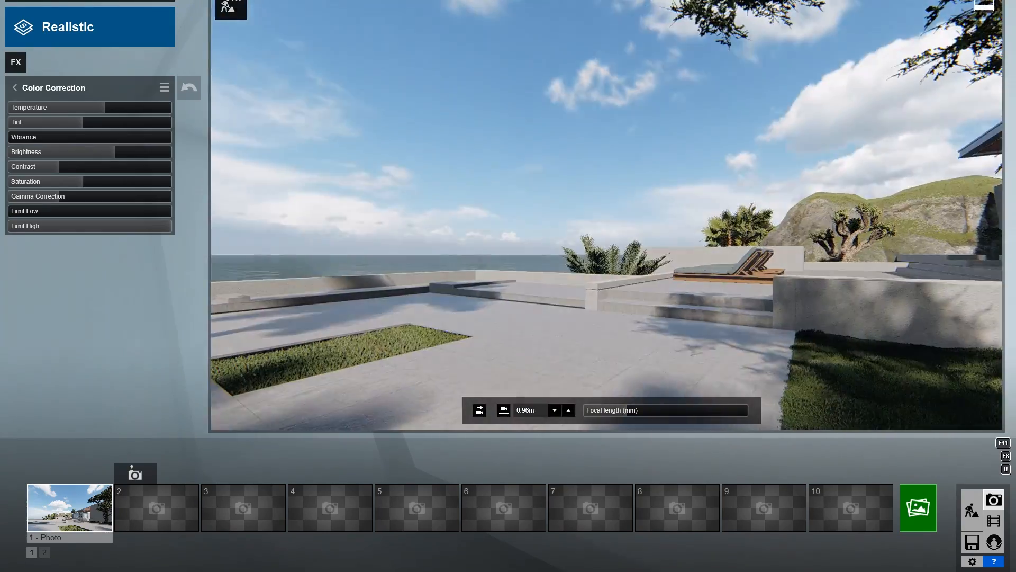
key(s)
key(w)
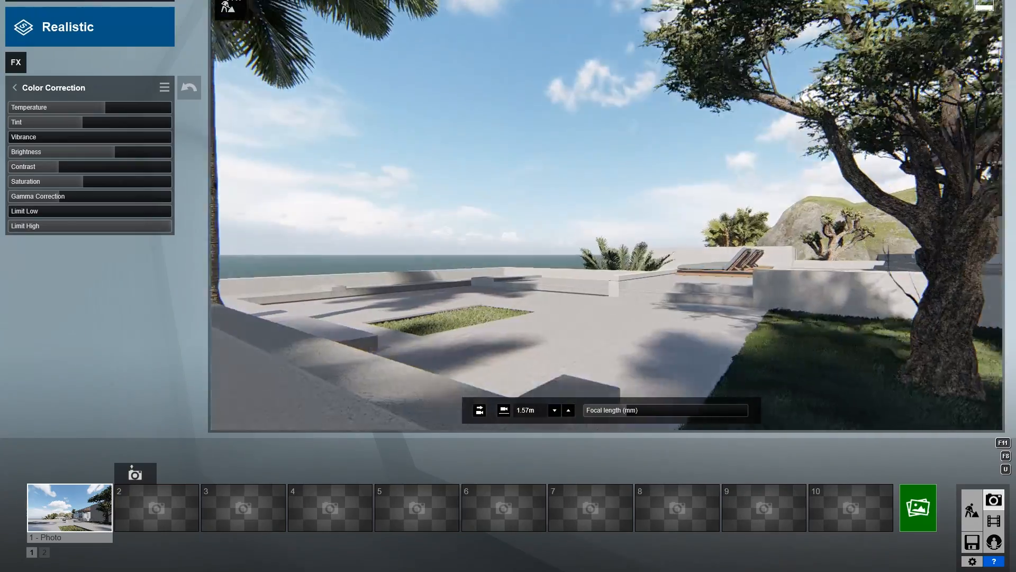
key(a)
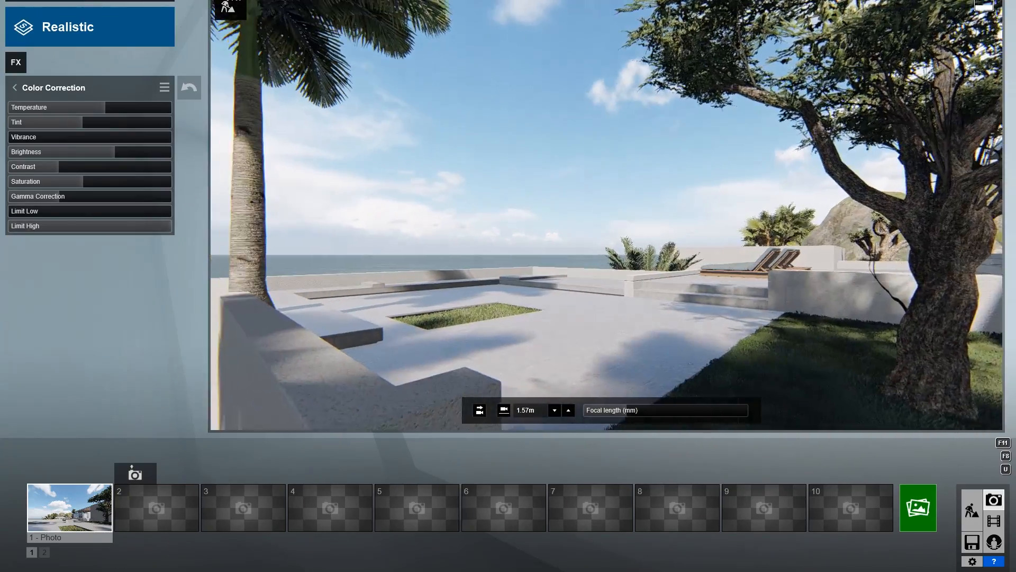
Fine-tune the terrace view between the palm and the tree, and slightly increase the photo's focal length.
key(d)
key(a)
key(a)
key(d)
key(a)
right_drag(607, 207, 731, 198)
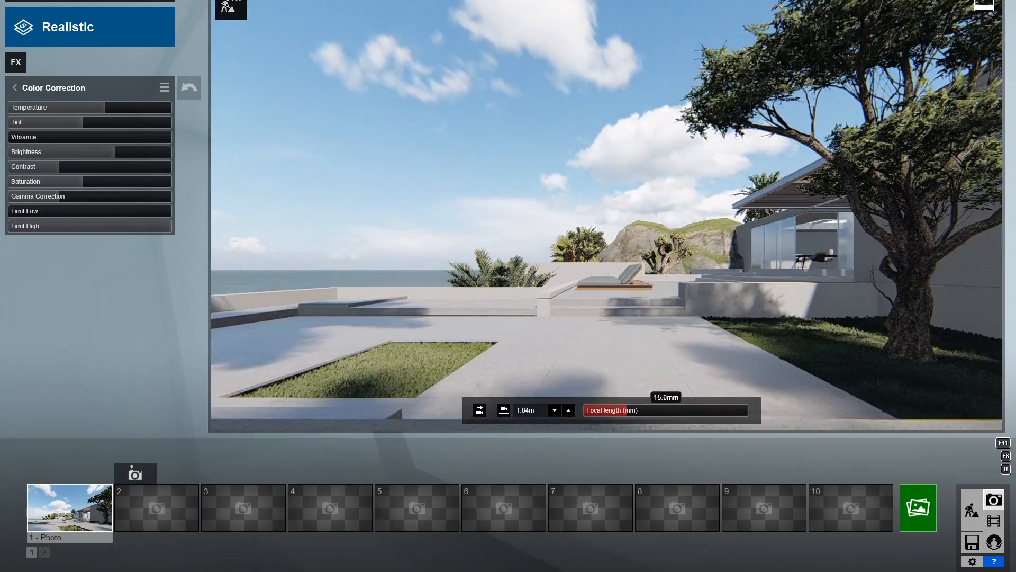
mouse_move(627, 410)
mouse_down()
mouse_move(614, 410)
mouse_move(633, 410)
mouse_up()
key(d)
key(a)
right_drag(606, 207, 530, 207)
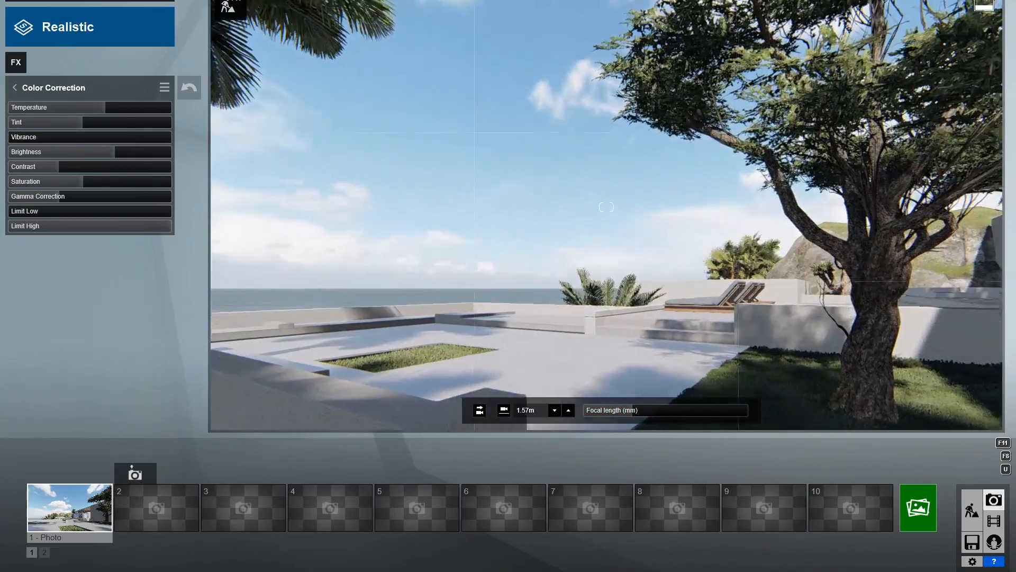
Try closer and higher camera positions beside the large tree, looking across the terrace toward the sea.
key(s)
key(d)
key(a)
key(q)
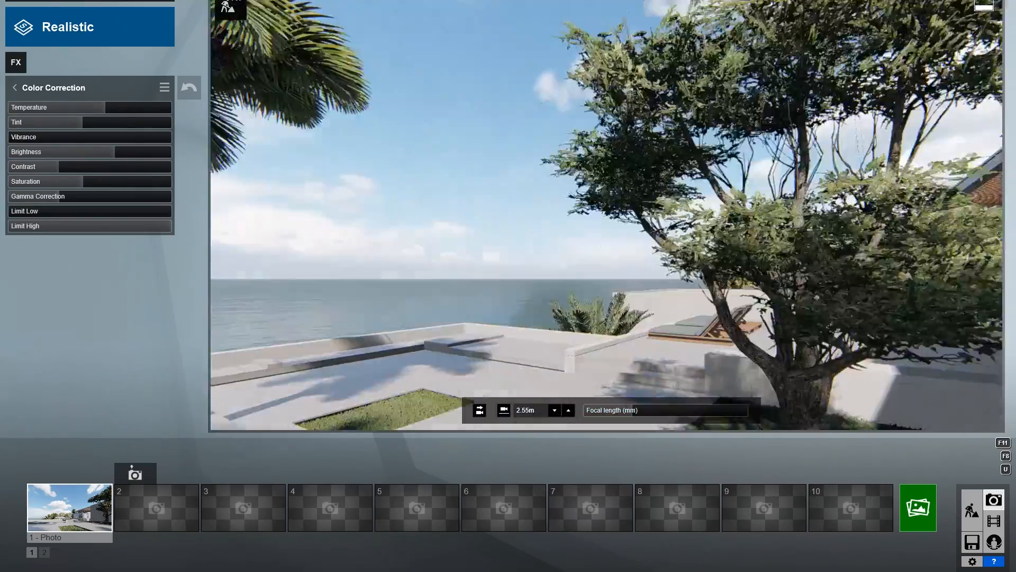
key(a)
key(q)
key(s)
key(w)
key(w)
key(q)
Place small palm-like shrubs on the lawn around the trunk of the large tree.
click(16, 62)
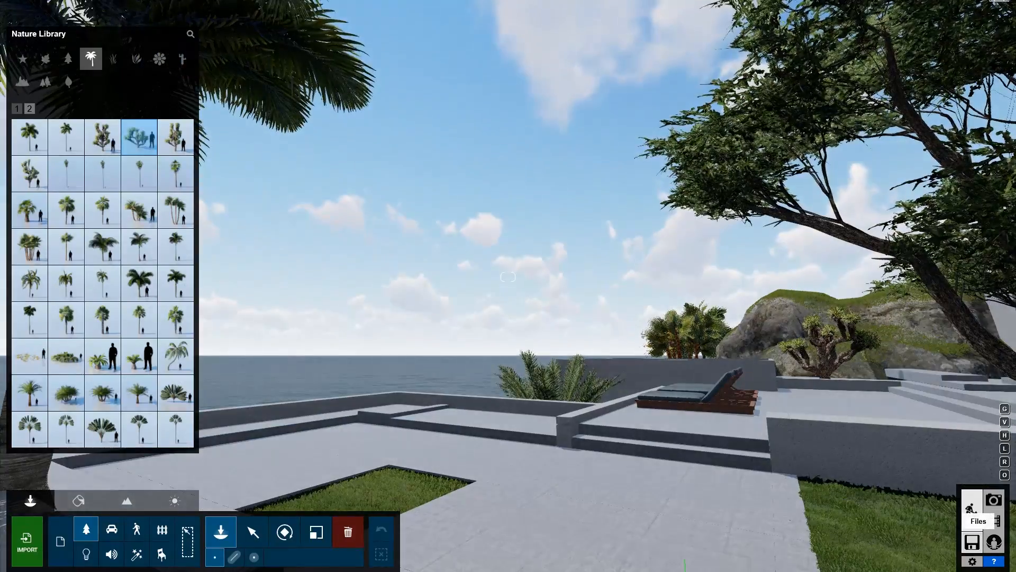
click(973, 541)
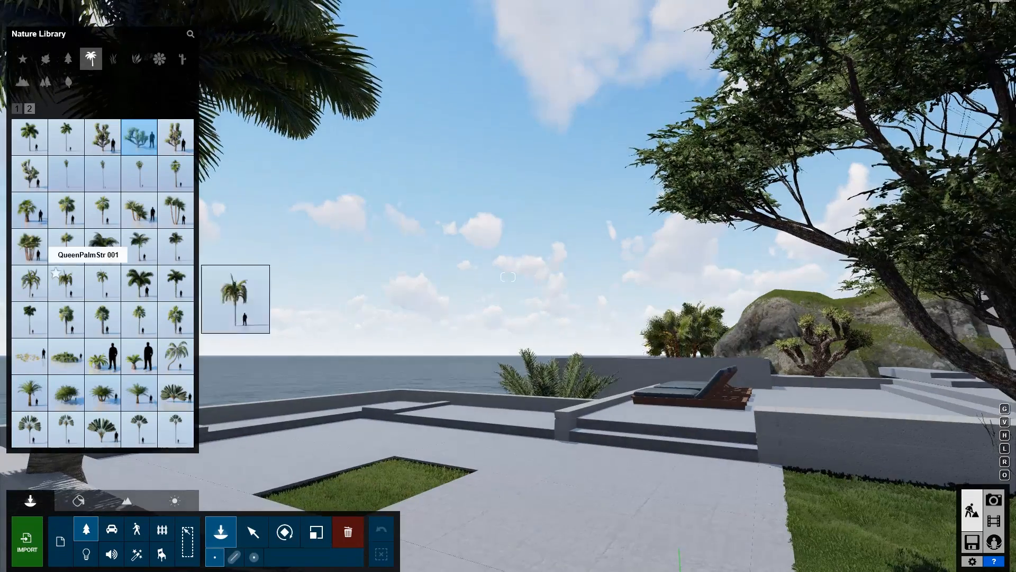
click(29, 356)
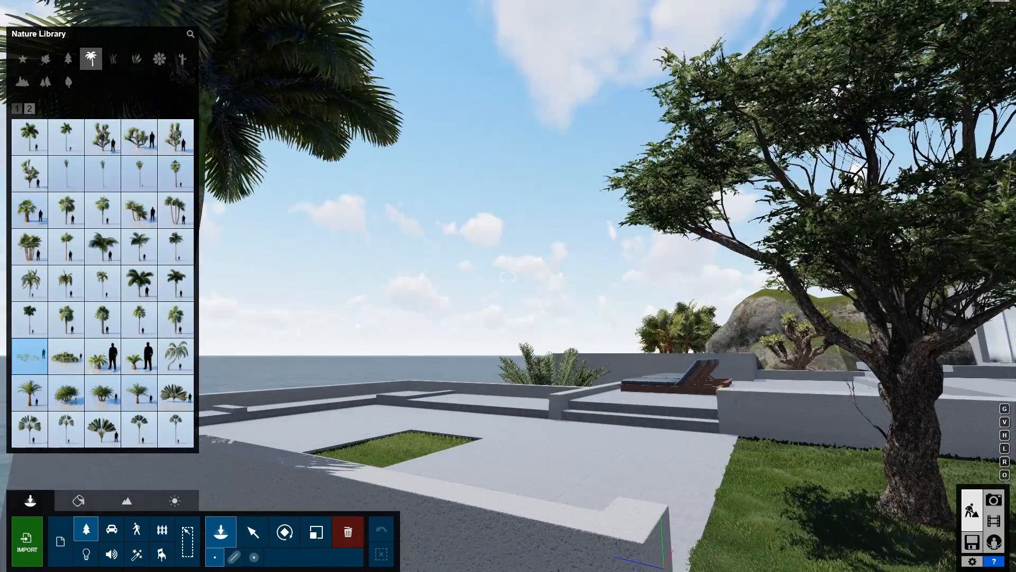
click(137, 59)
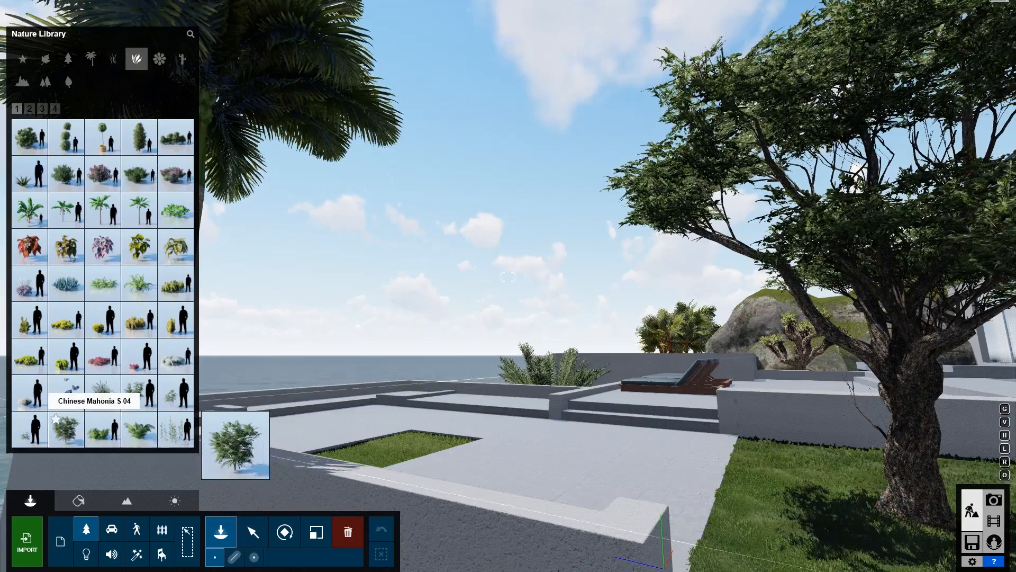
click(29, 109)
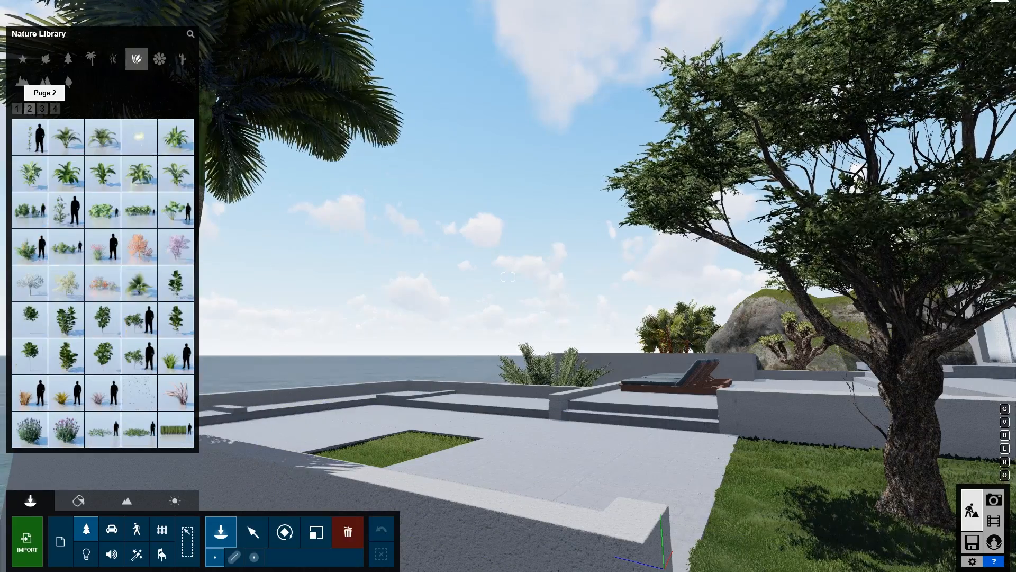
click(140, 283)
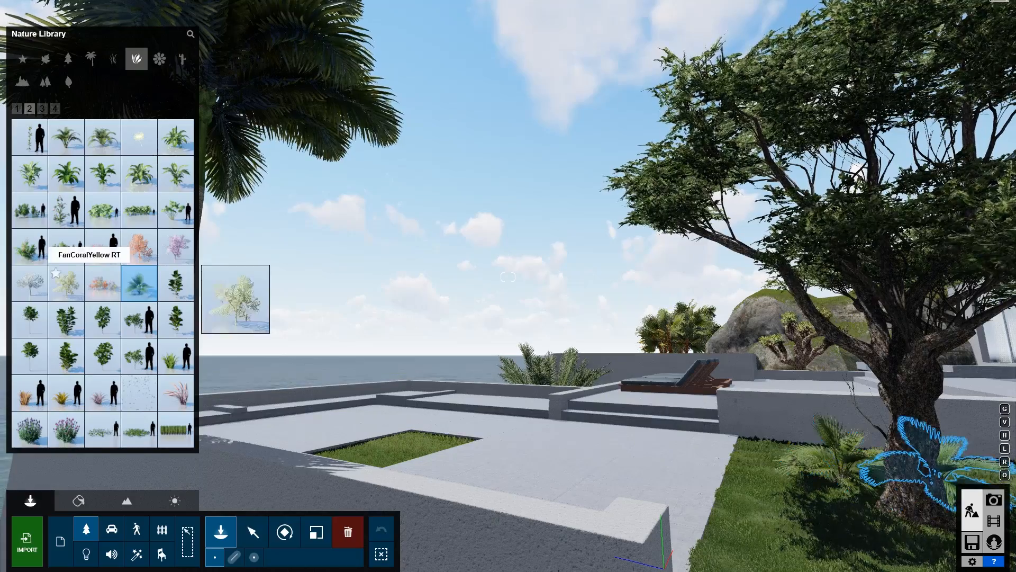
Try several stones from the nature library and place Stone Grey 005 in the terrace's square grass bed.
click(22, 81)
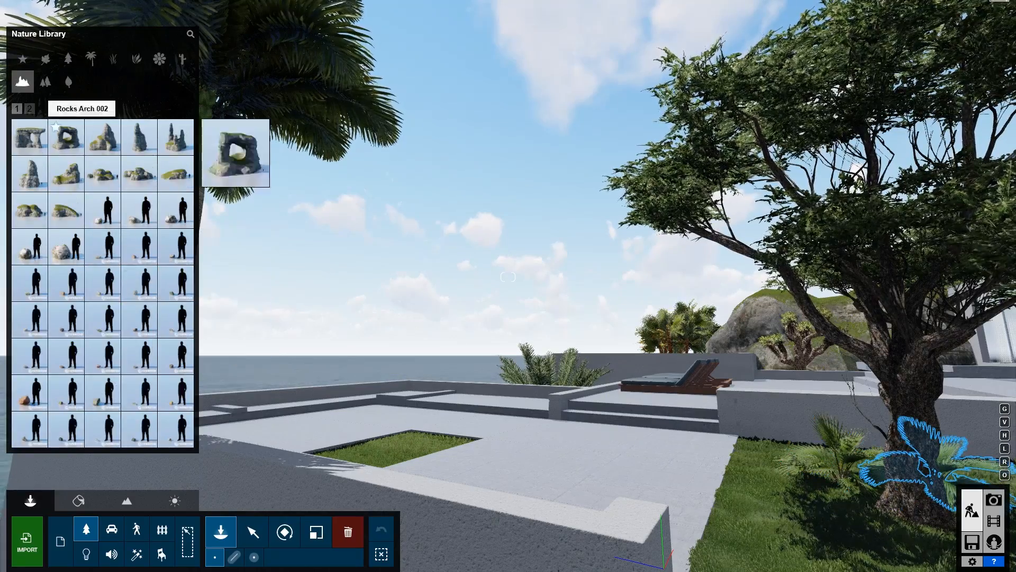
click(29, 108)
click(66, 283)
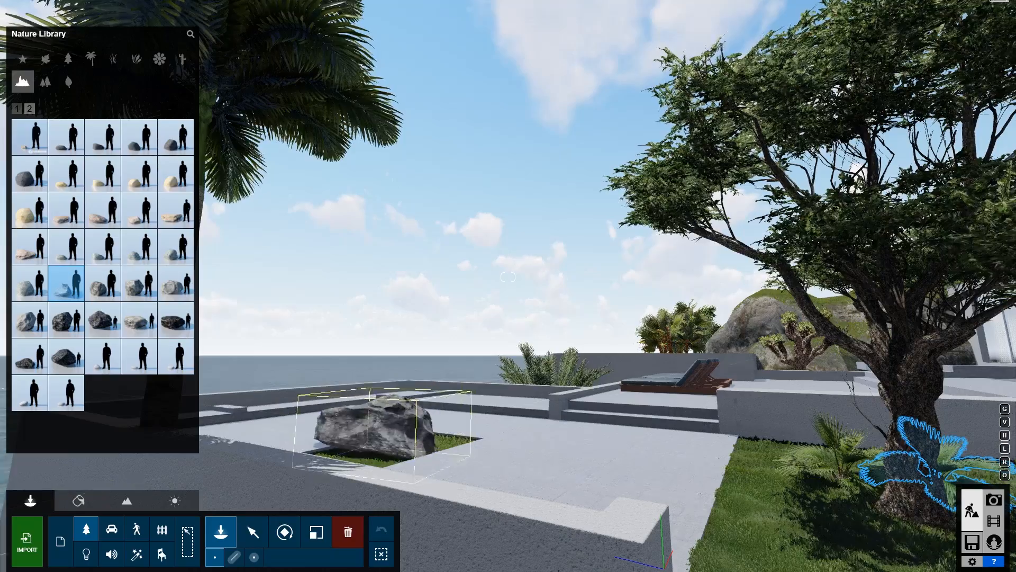
click(175, 210)
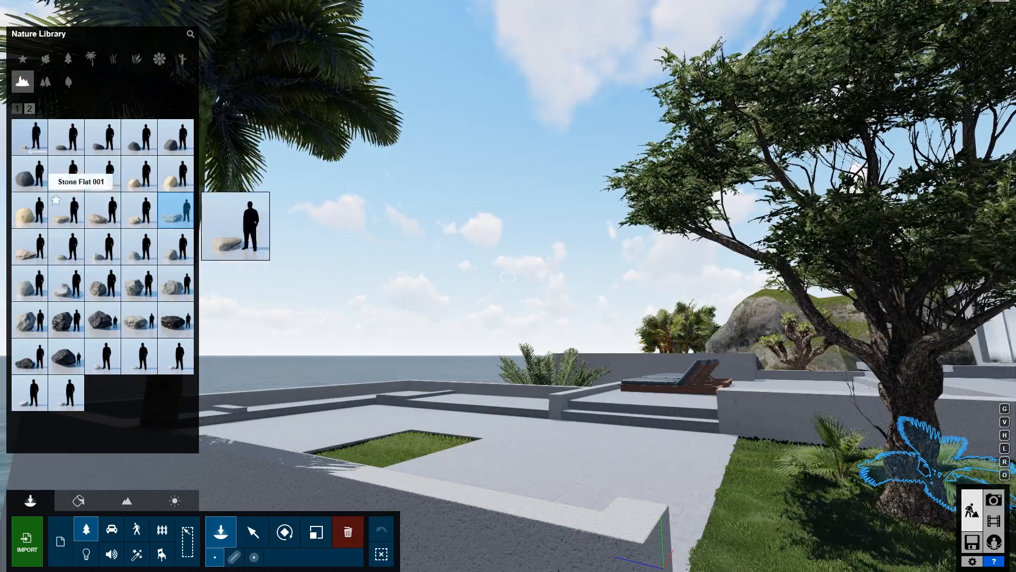
click(30, 319)
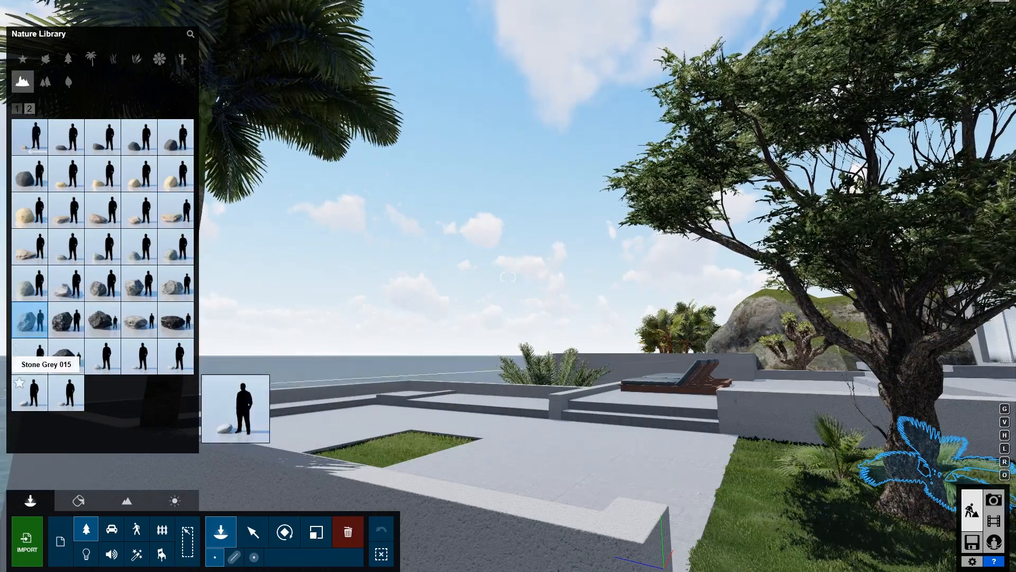
click(389, 434)
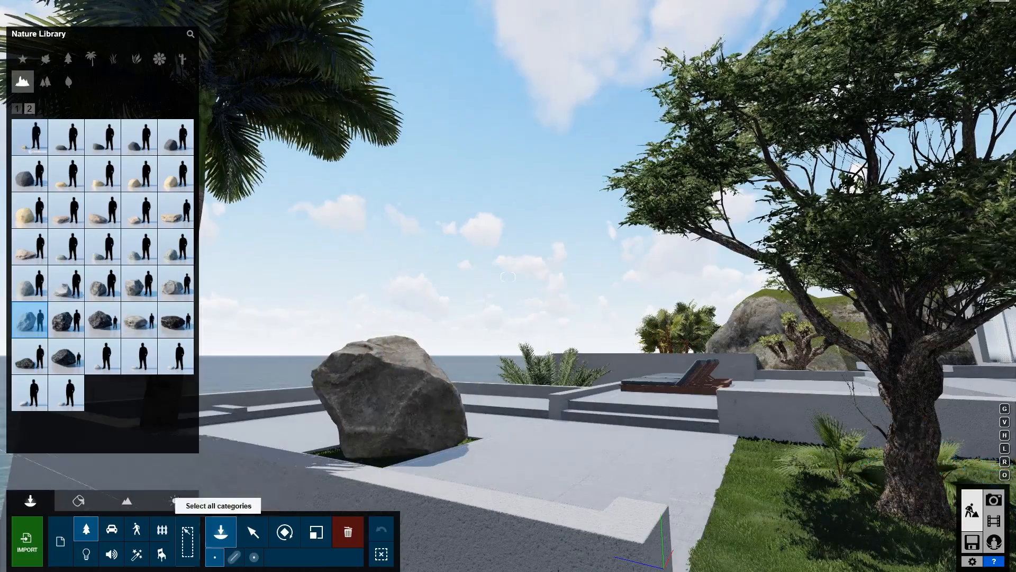
Scale the Stone Grey 005 rock down and rotate it so it sits naturally in the grass bed.
click(316, 531)
drag(440, 541, 439, 541)
right_drag(394, 450, 498, 469)
key(a)
click(284, 531)
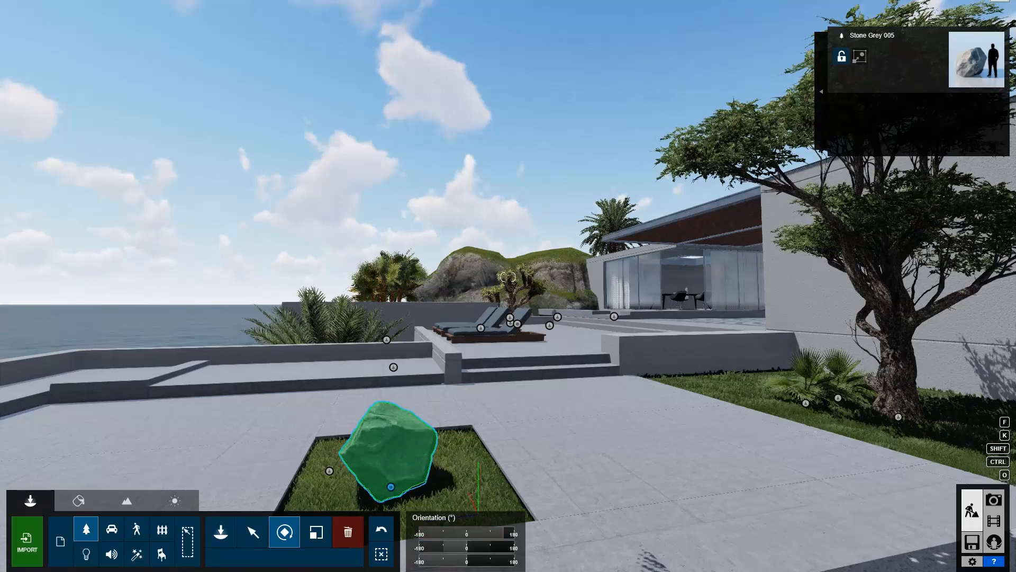
key(a)
right_drag(392, 476, 514, 424)
key(w)
key(s)
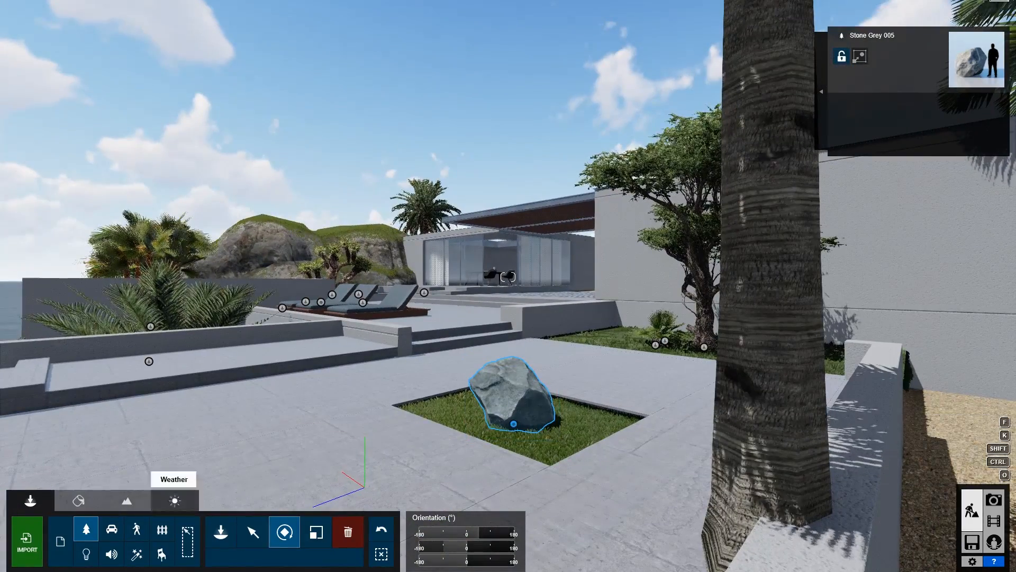
Copy the rock beside the original in the grass bed and adjust the copy's height, orientation and position.
click(253, 531)
drag(513, 424, 557, 460)
click(285, 557)
click(284, 531)
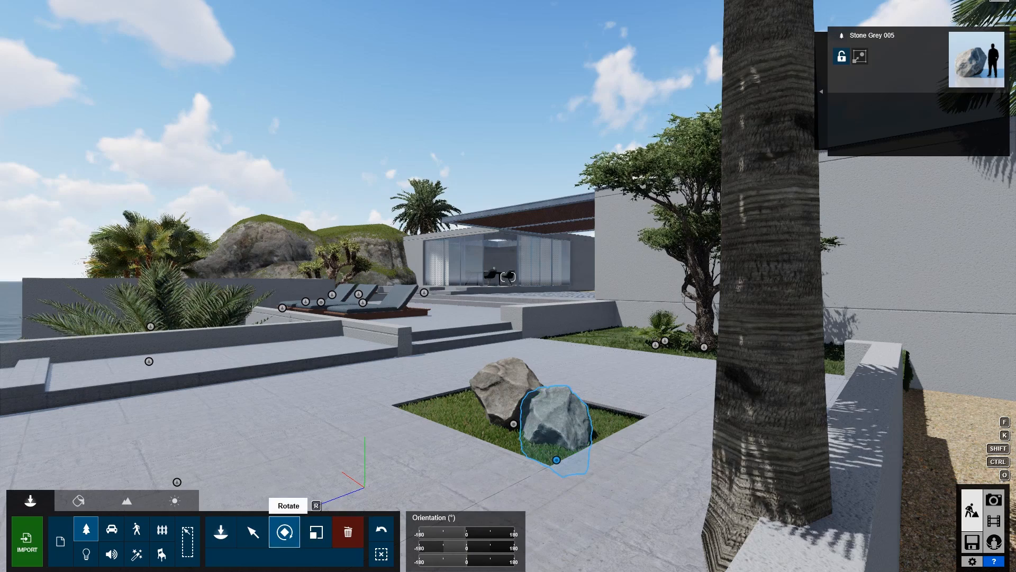
click(253, 531)
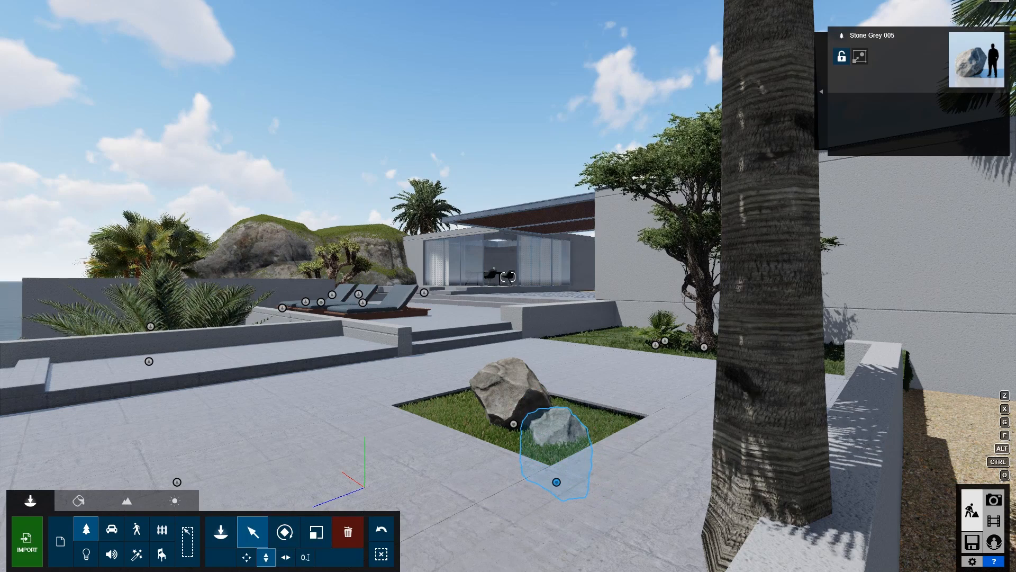
click(285, 531)
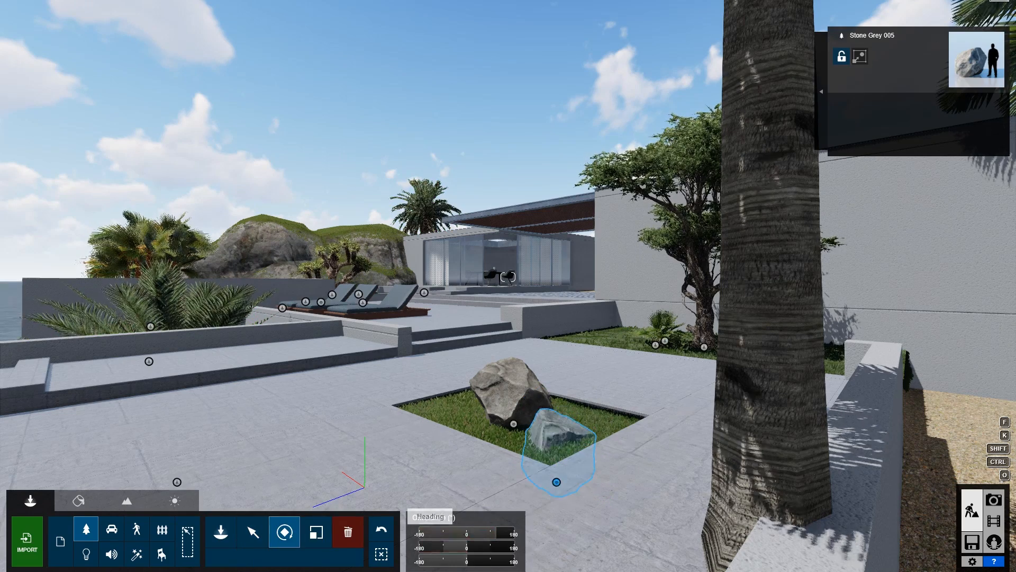
click(253, 532)
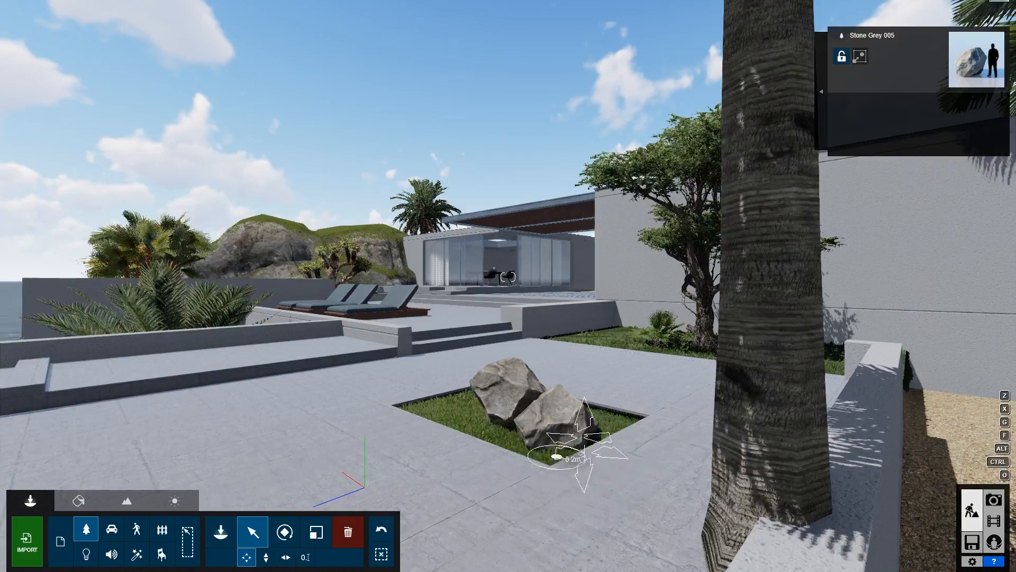
Place cabbage trees on the sand around the grassy rock mound and delete the stray one on the pergola roof.
key(w)
key(s)
key(a)
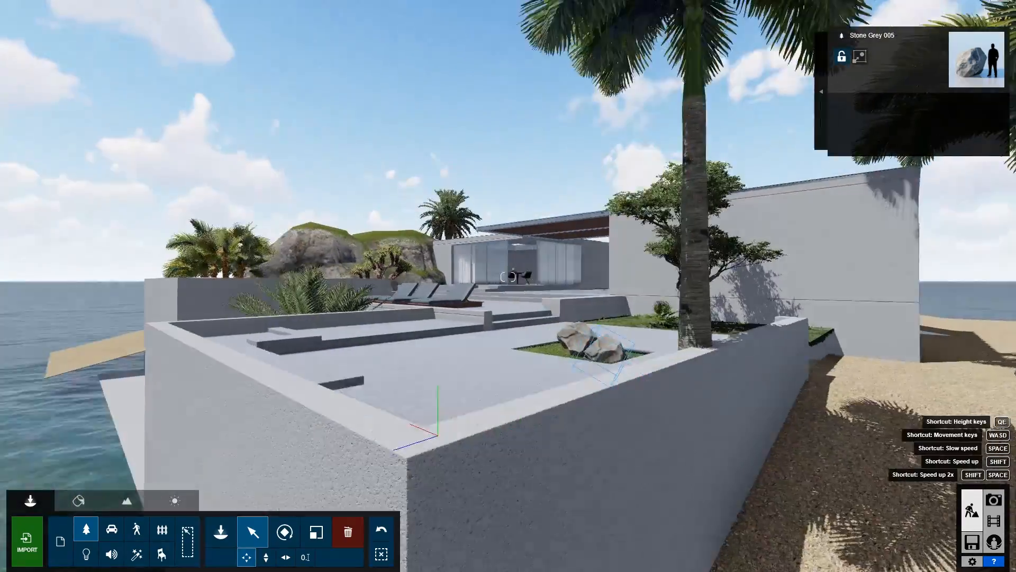
key(s)
key(w)
click(484, 289)
key(a)
key(s)
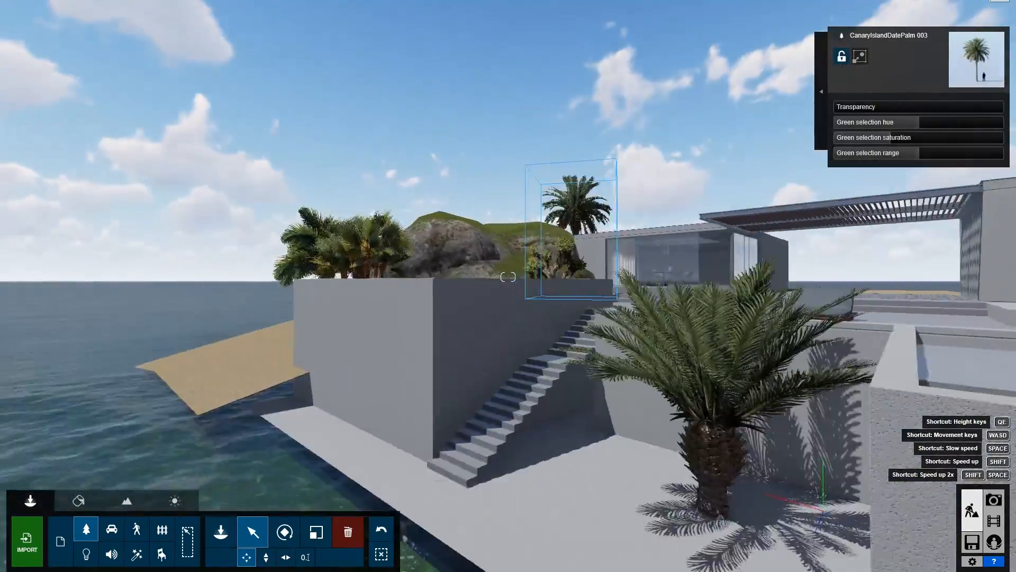
key(w)
key(a)
key(q)
right_drag(508, 277, 720, 371)
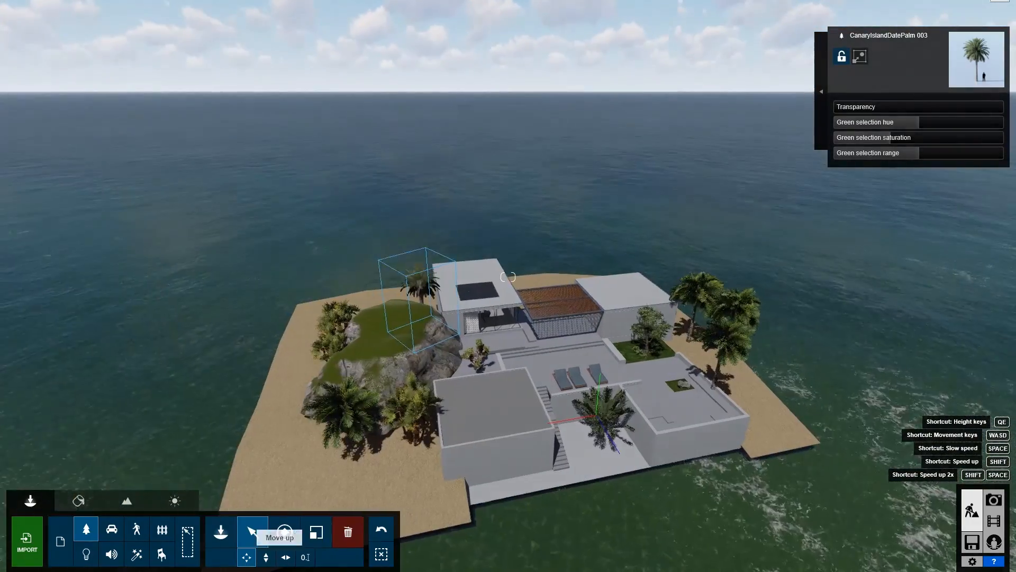
click(86, 529)
click(91, 58)
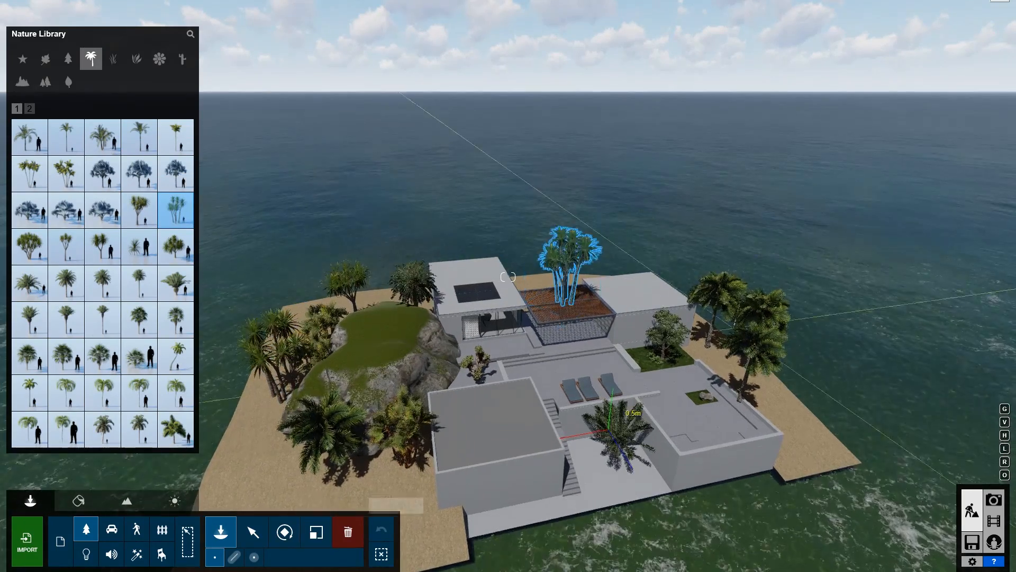
click(348, 532)
click(568, 304)
Place more cabbage trees and CanaryIslandDatePalm trees on the sand around the rock mound and behind the house.
key(w)
right_drag(568, 304, 137, 553)
key(d)
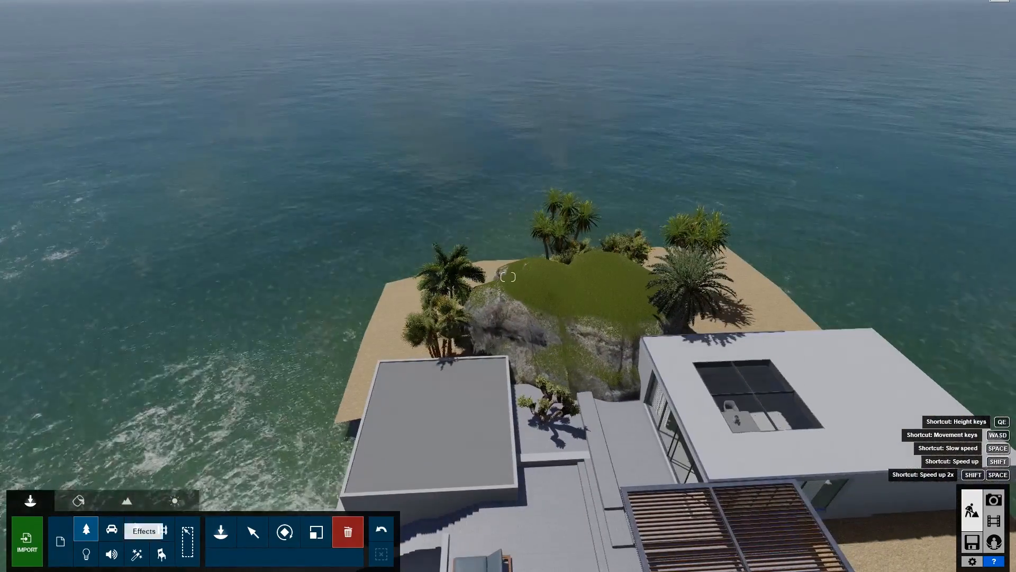
click(87, 528)
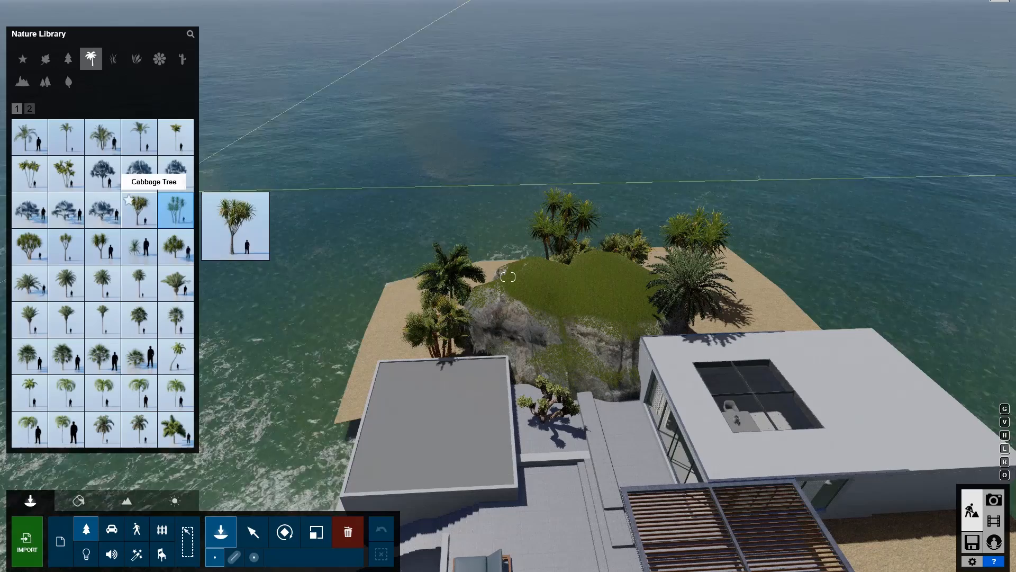
key(s)
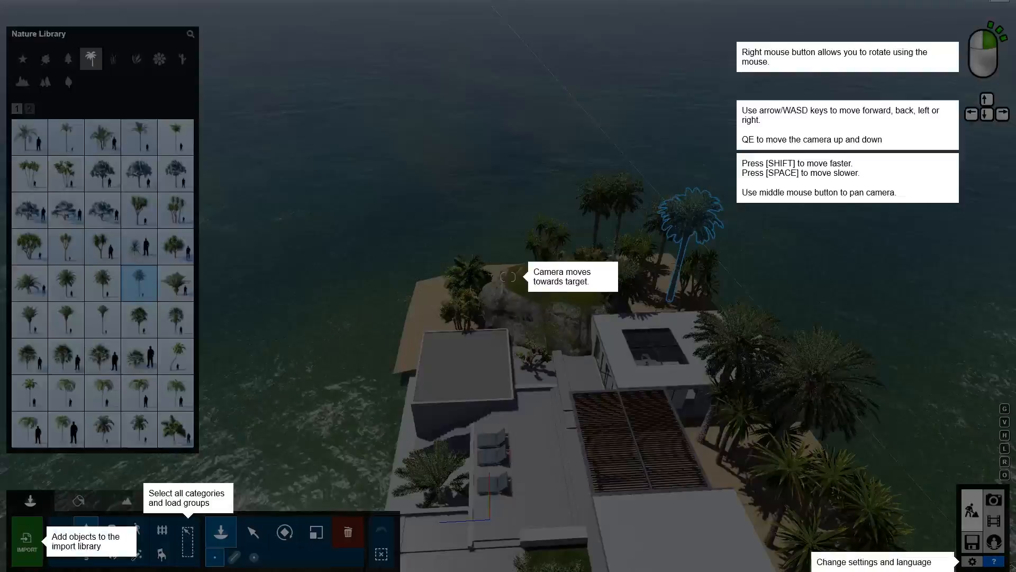
Check the new planting from photo 1 and resume object editing from that viewpoint.
click(994, 499)
click(69, 507)
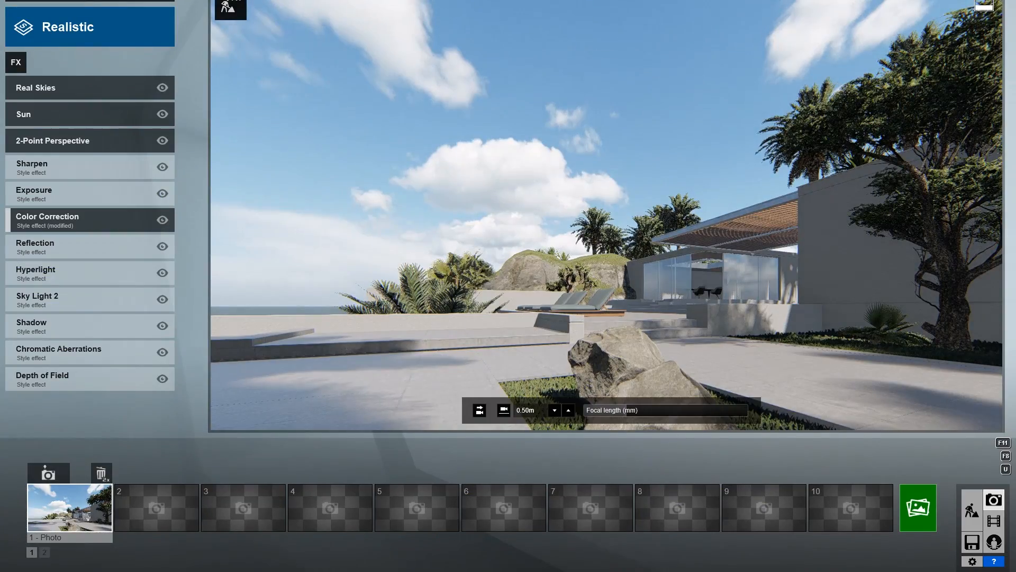
click(972, 509)
click(253, 532)
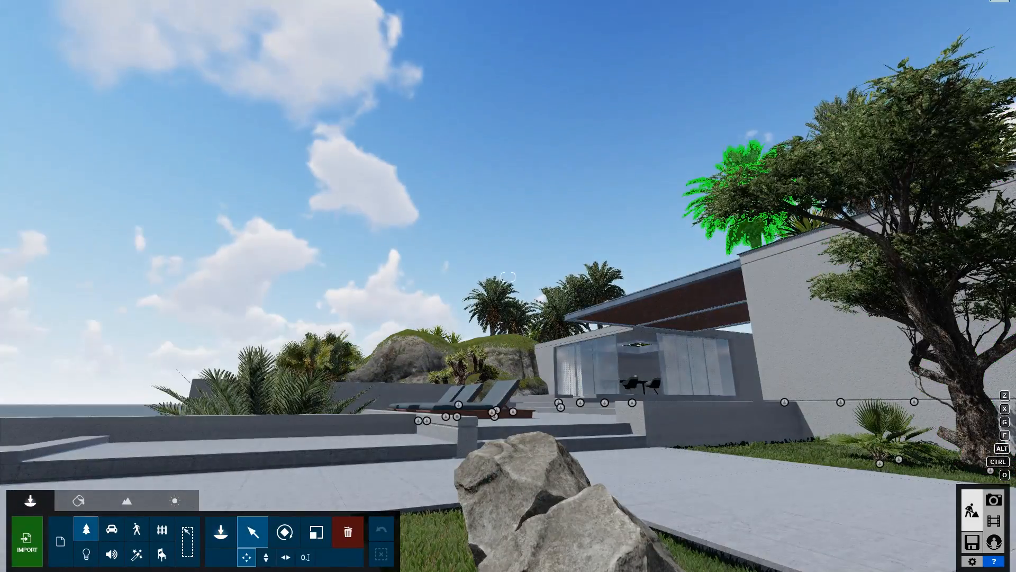
Select the CanaryIslandDatePalm 004 trees behind the pergola and move them farther from the house to clear the roofline.
click(752, 193)
key(d)
key(q)
key(s)
key(q)
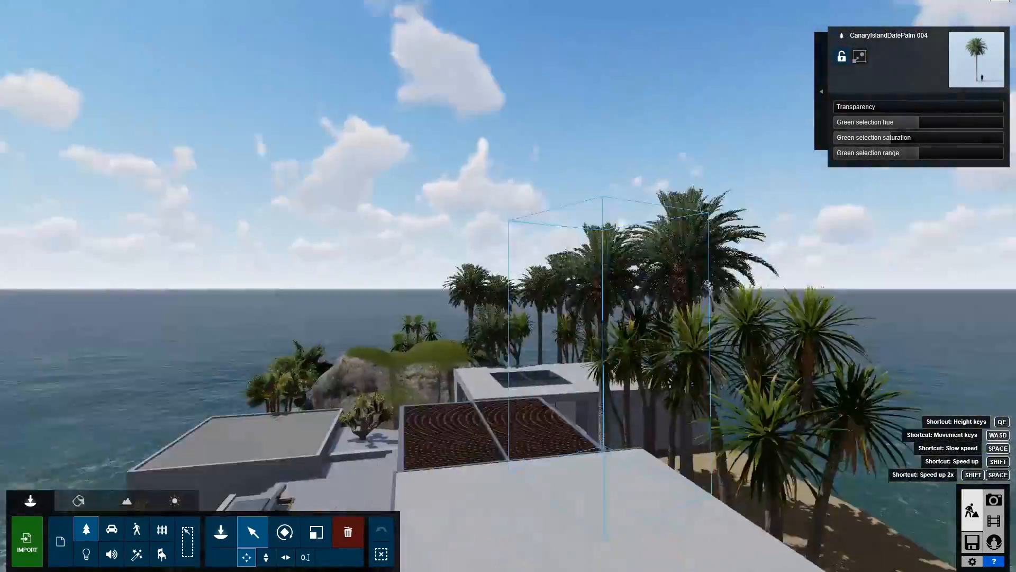
key(s)
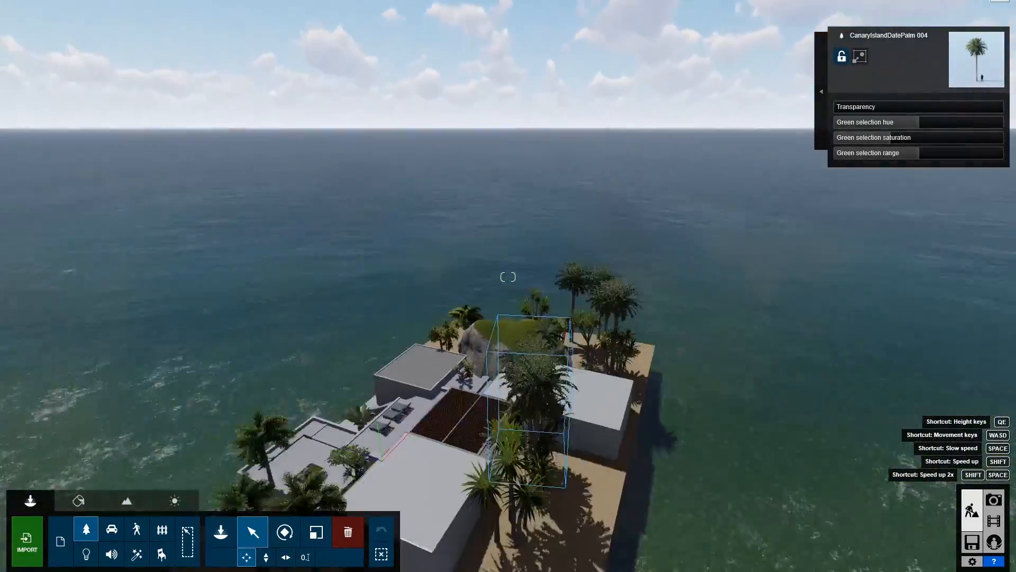
ctrl+click(523, 377)
key(w)
key(d)
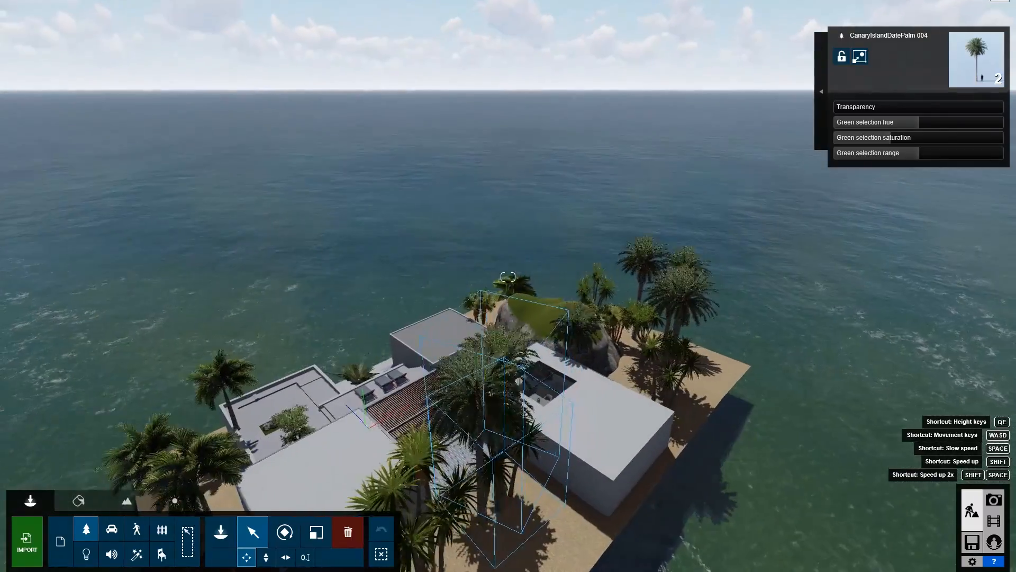
ctrl+click(431, 389)
ctrl+click(475, 360)
ctrl+click(479, 440)
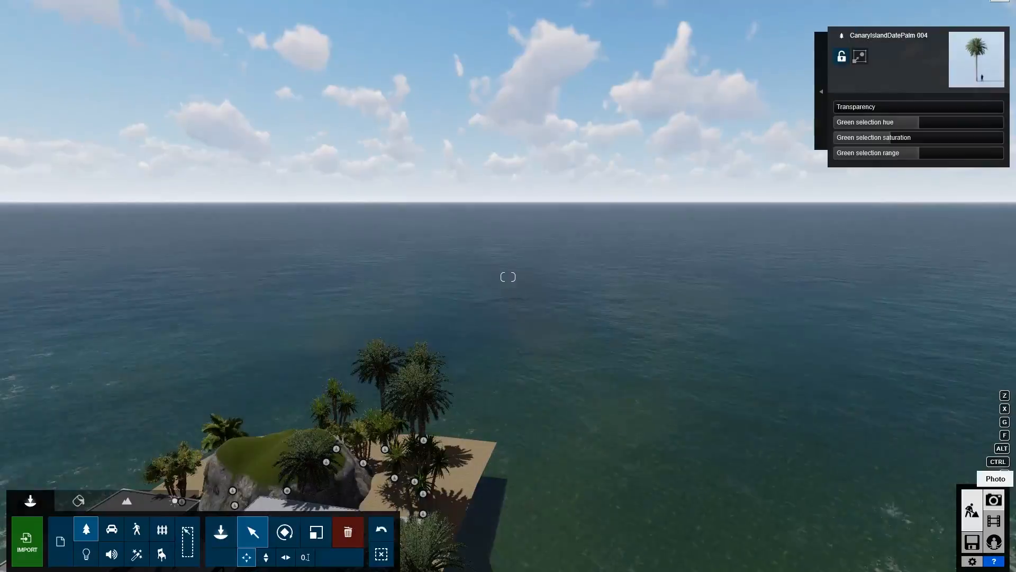
Check the palms from photo 1, then move the CanaryIslandDatePalm 004 behind the house farther out past the sand edge.
click(993, 499)
click(69, 507)
click(972, 510)
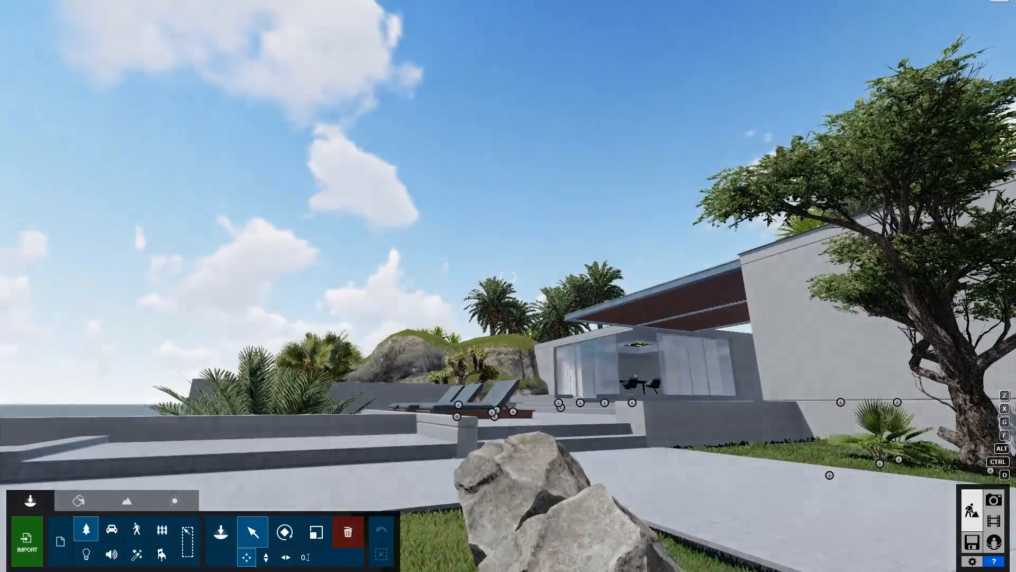
key(d)
key(q)
key(s)
key(q)
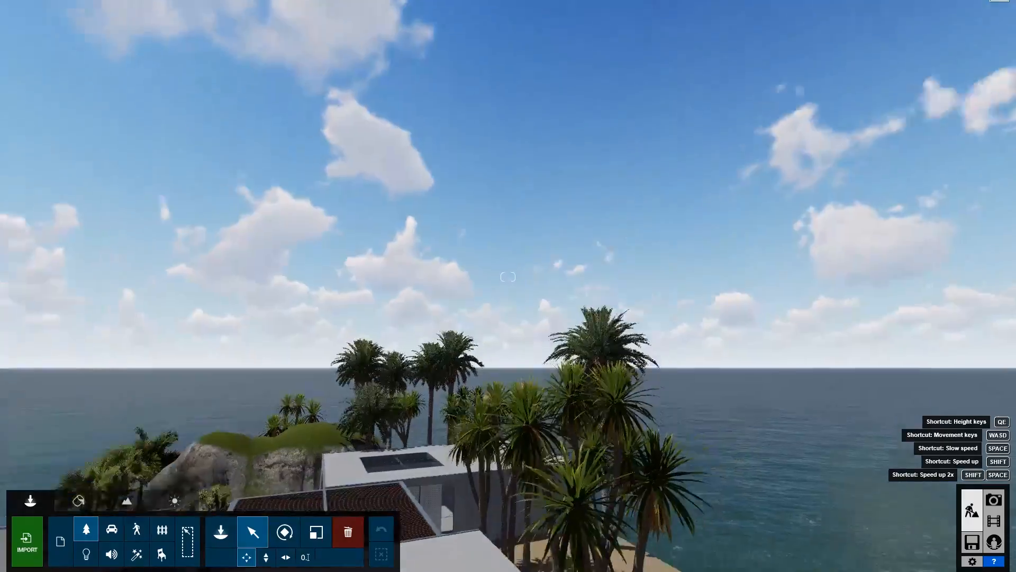
key(s)
key(d)
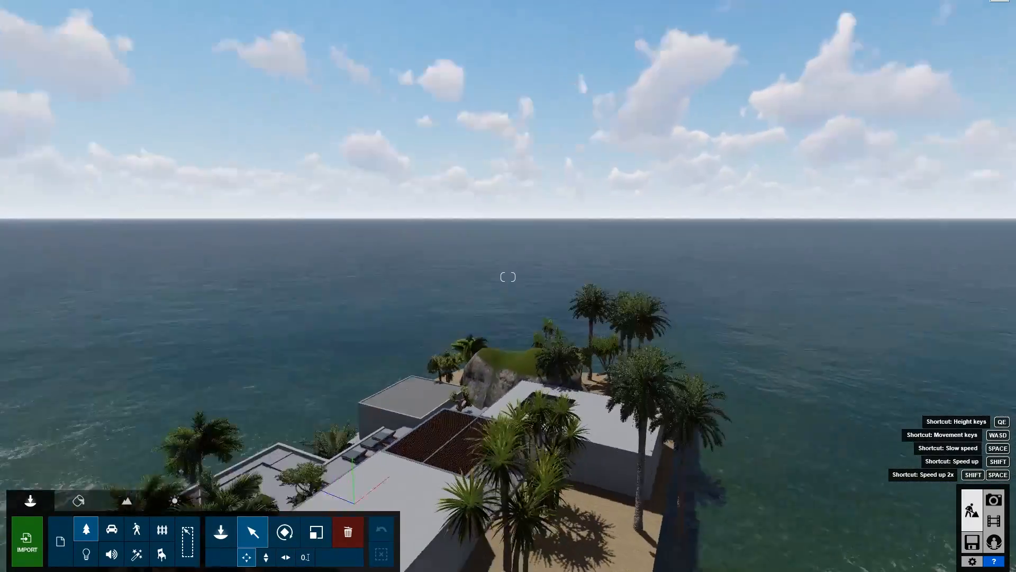
click(640, 519)
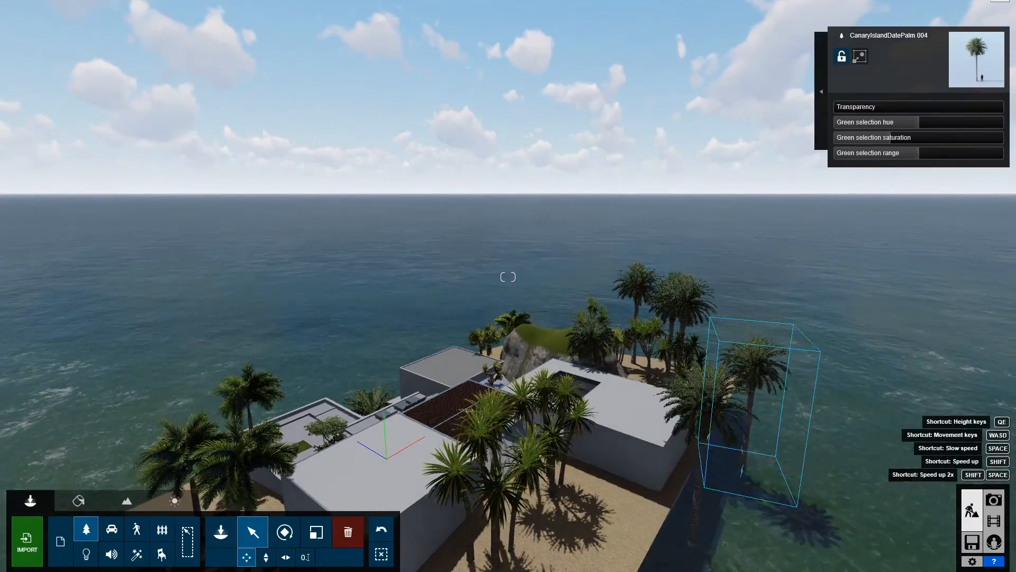
key(d)
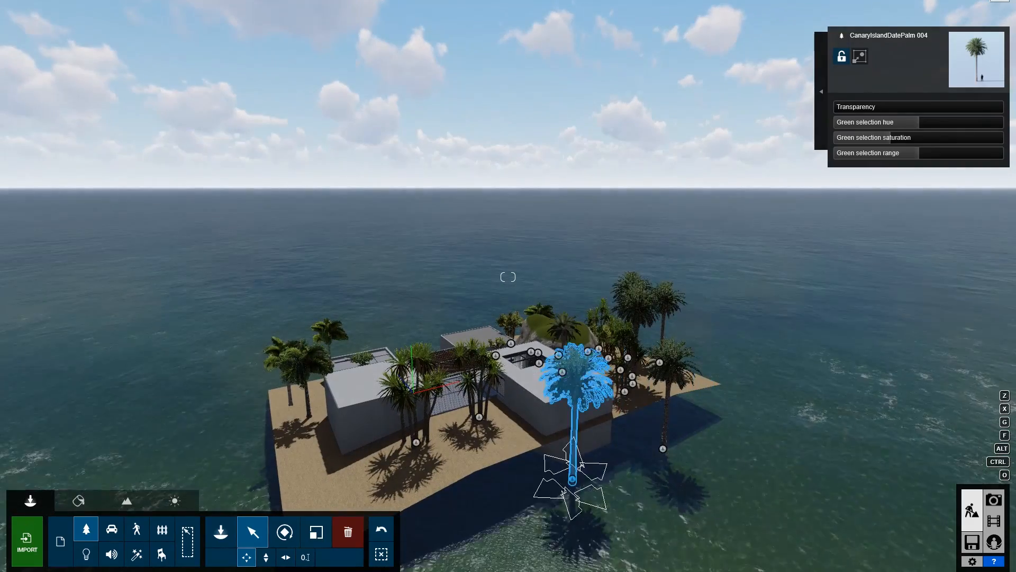
Adjust the height and position of the two CanaryIslandDatePalm 004 trees standing in the water behind the house.
key(ctrl)
click(266, 557)
mouse_move(631, 471)
mouse_down()
mouse_move(631, 483)
mouse_move(631, 472)
mouse_up()
mouse_move(631, 471)
right_down()
mouse_move(632, 455)
mouse_move(645, 471)
right_up()
mouse_move(616, 474)
ctrl+mouse_down()
mouse_move(658, 438)
mouse_move(619, 469)
ctrl+mouse_up()
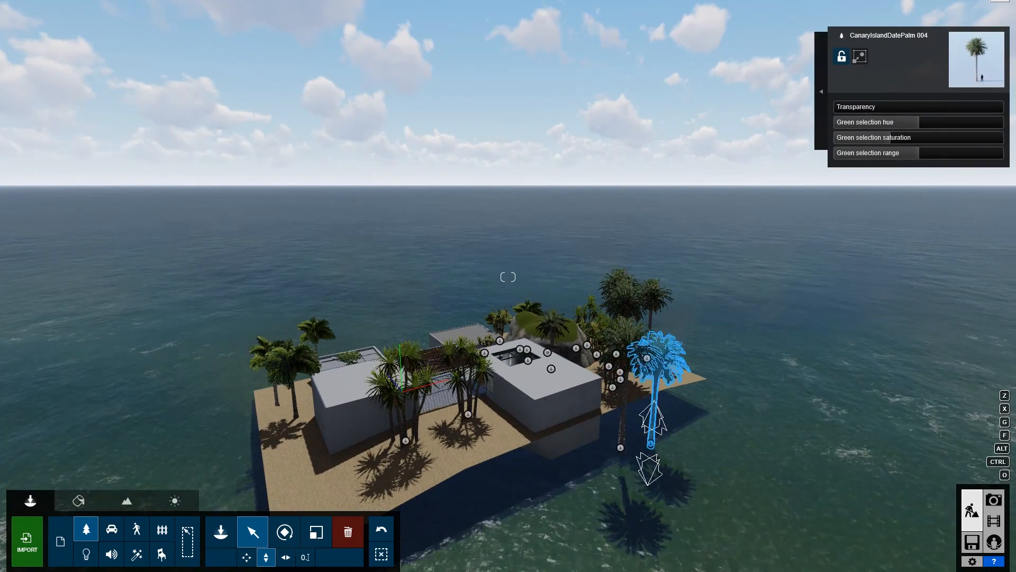
right_drag(651, 444, 679, 445)
Render photo 1 as a 1920x1080 JPG image.
click(994, 499)
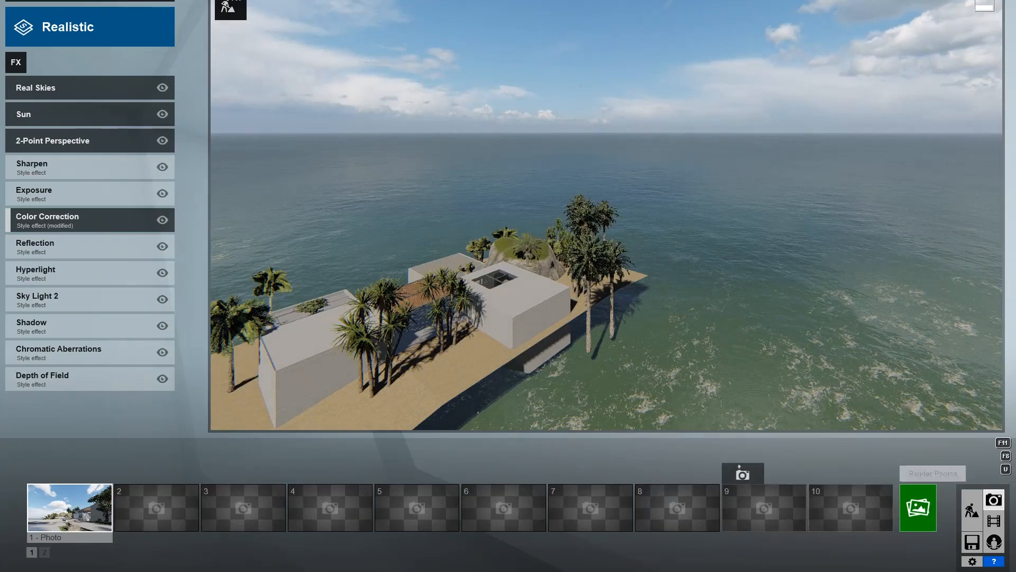
click(70, 507)
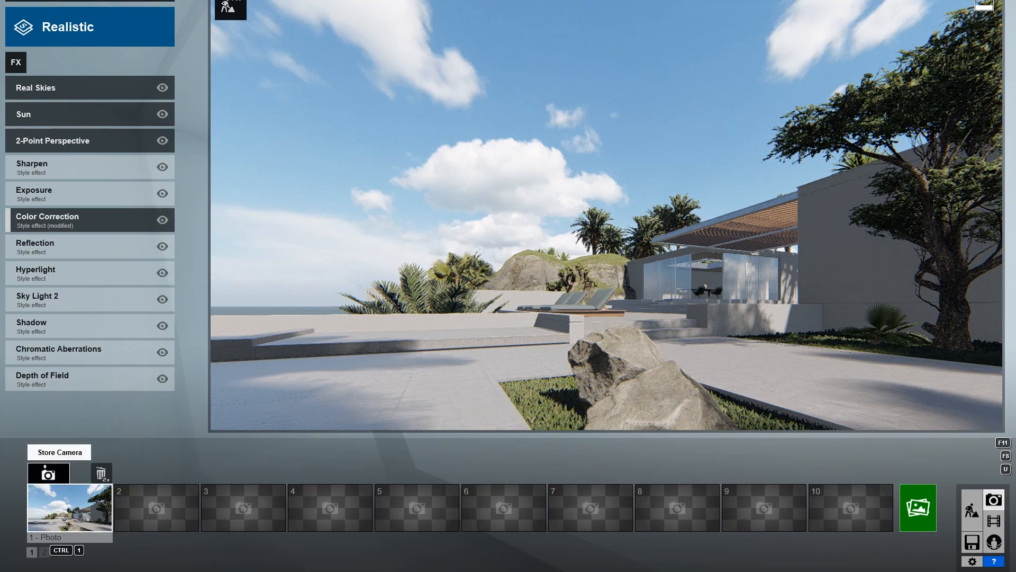
click(157, 507)
click(70, 507)
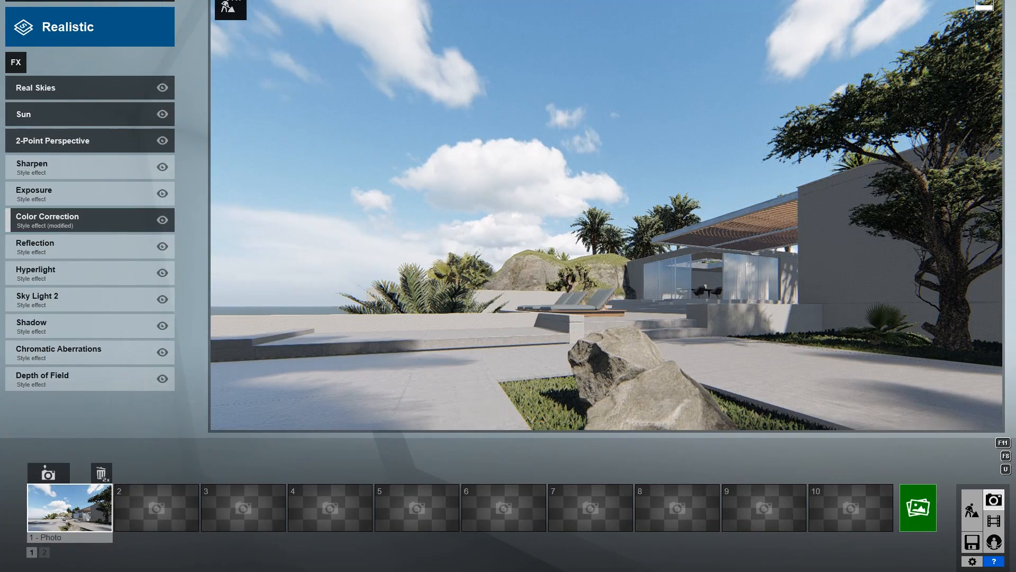
click(919, 507)
click(409, 415)
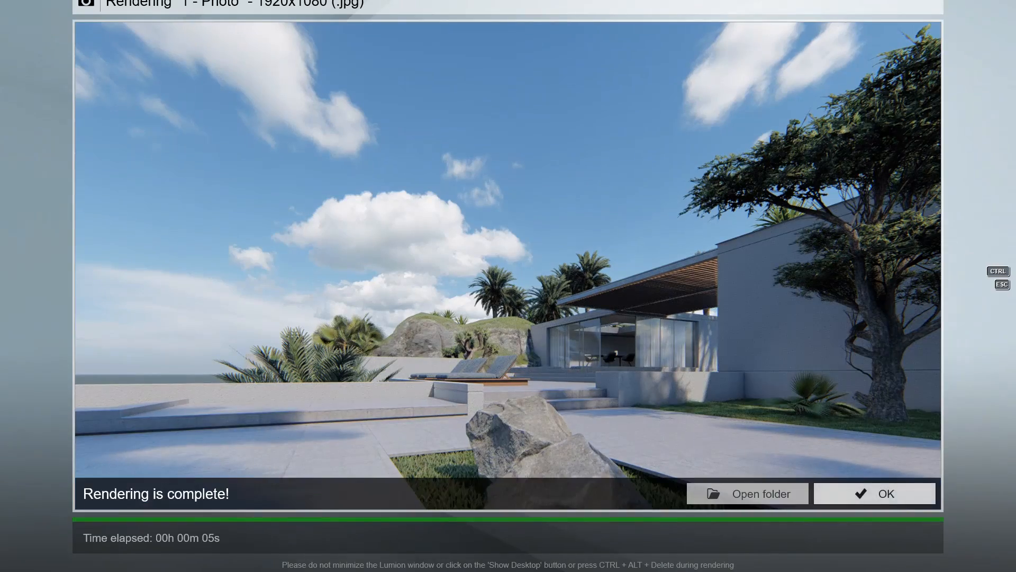
click(868, 495)
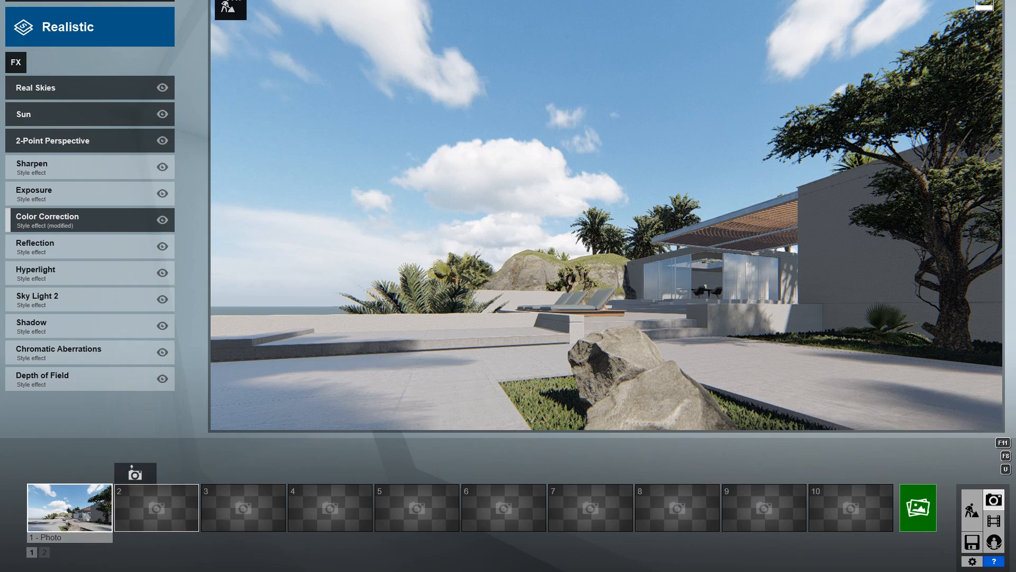
Start photo 2 from the same terrace view and apply the Realistic style to it.
click(157, 507)
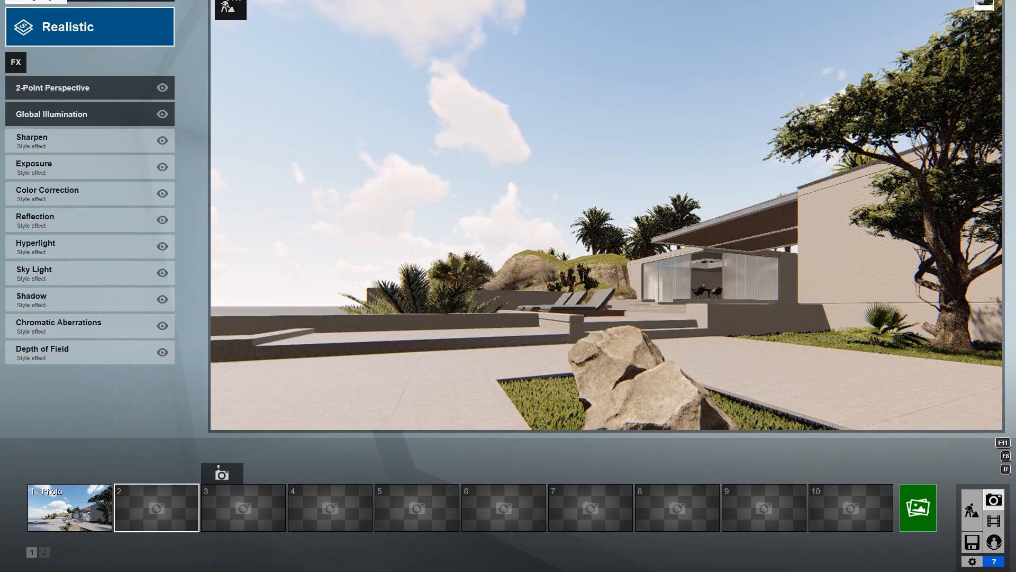
click(90, 27)
click(509, 175)
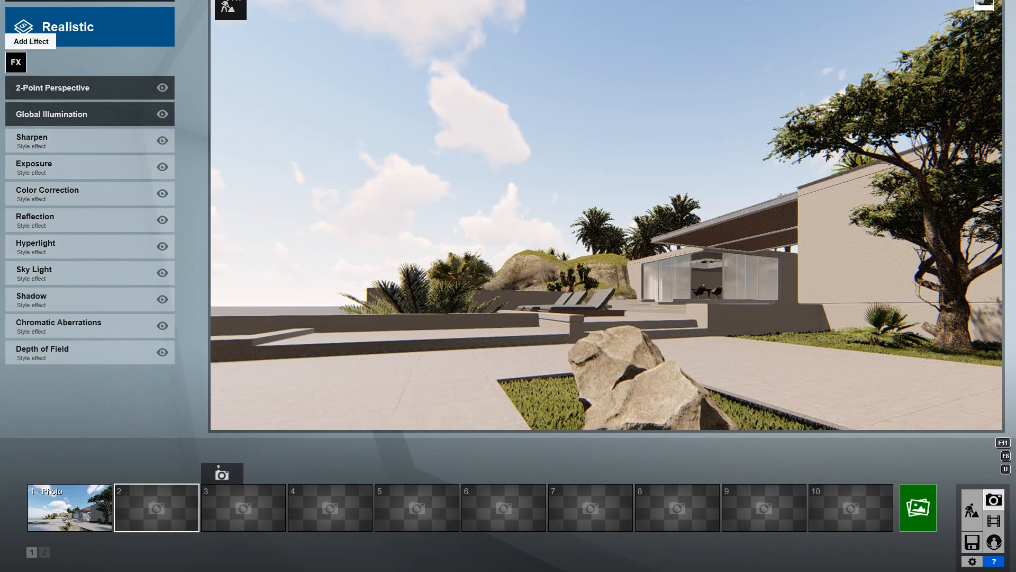
Add the Real Skies effect to photo 2 and choose a blue-grey cloudy sky from the Evening category.
click(16, 63)
click(392, 88)
click(349, 171)
click(45, 120)
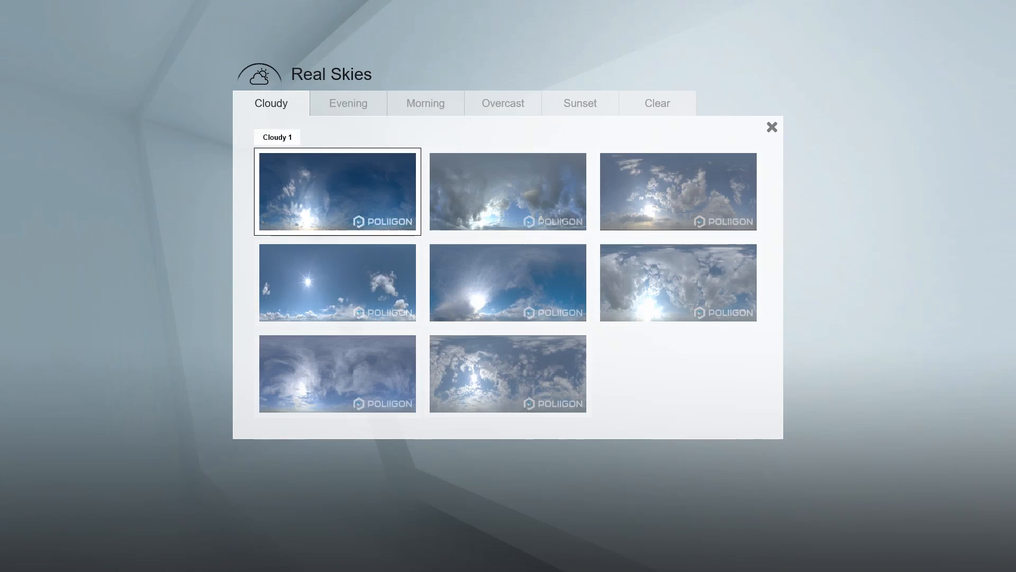
click(425, 103)
click(349, 103)
click(609, 220)
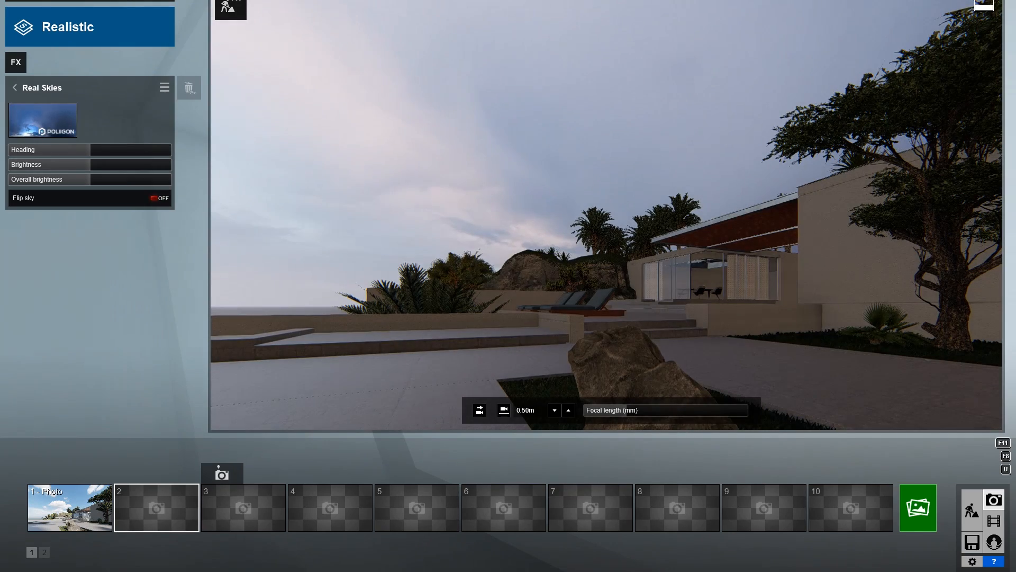
Render photo 2 with the evening sky as a 1920x1080 JPG image.
click(919, 508)
click(404, 415)
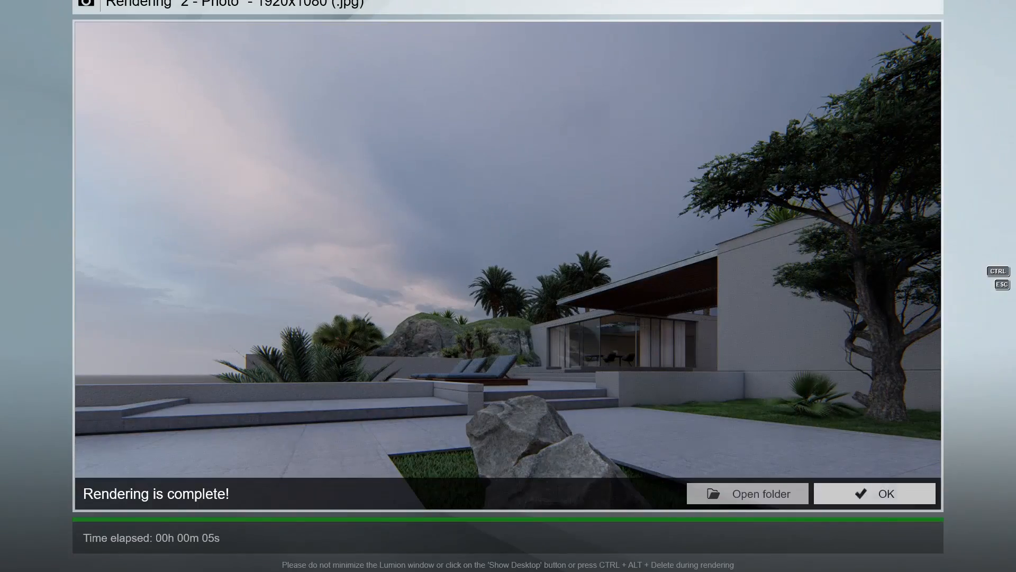
click(876, 494)
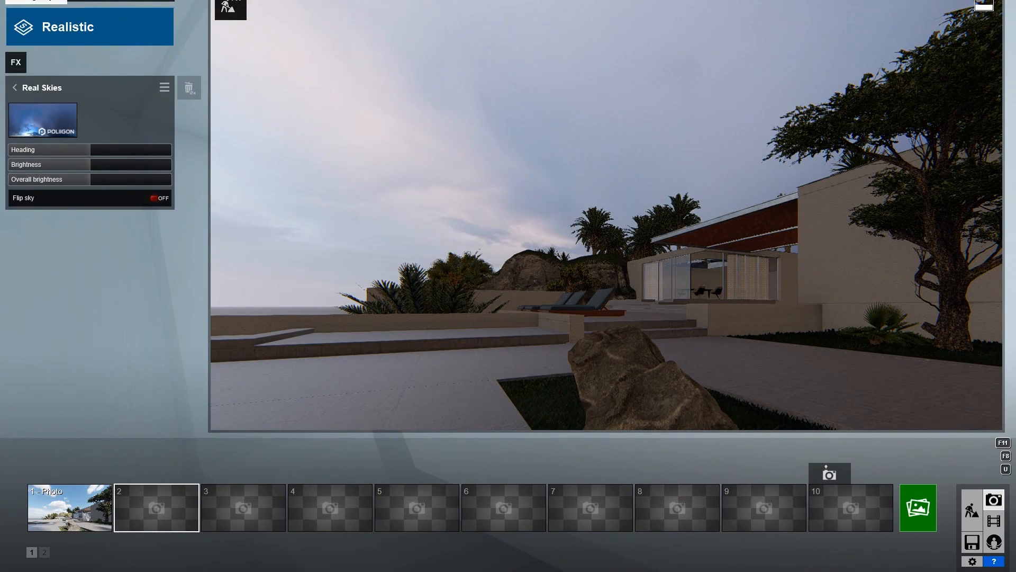
Turn the Real Skies heading slightly and render photo 2 again at 1920x1080.
drag(91, 150, 144, 150)
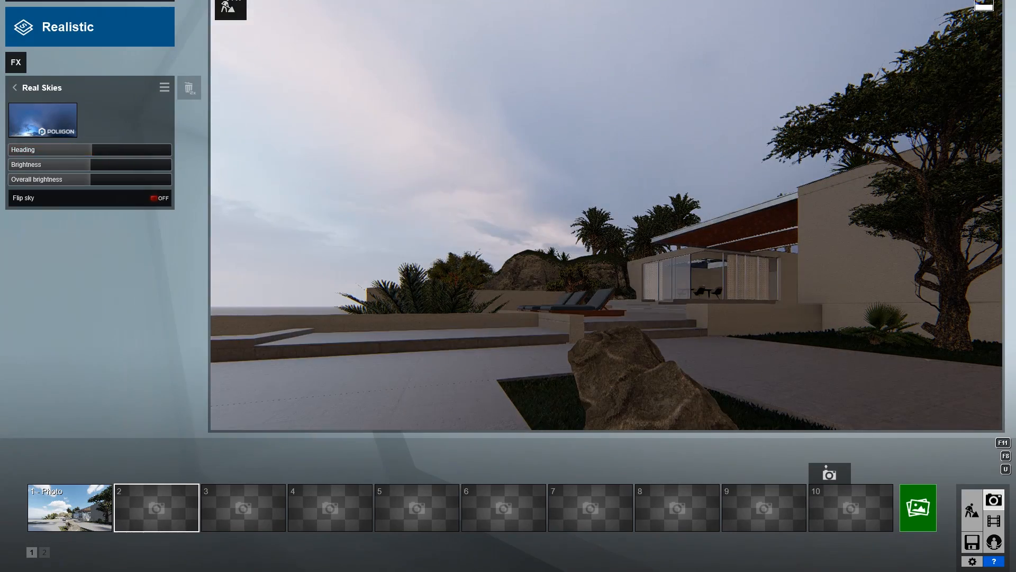
click(919, 507)
click(392, 416)
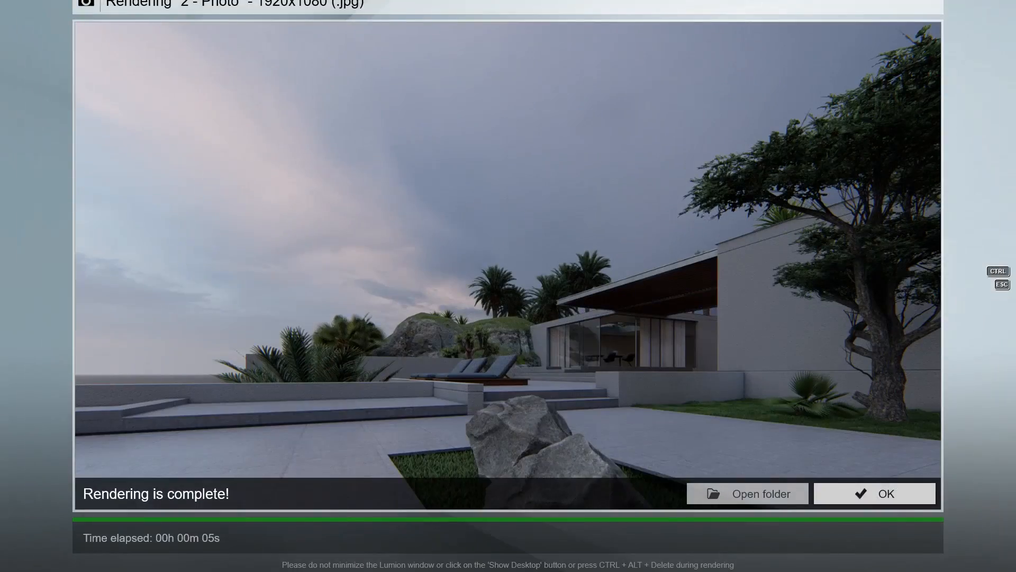
click(875, 493)
Store the current camera view in photo 2 and lower the scene's sun to just above the horizon for sunset light.
click(136, 474)
click(972, 510)
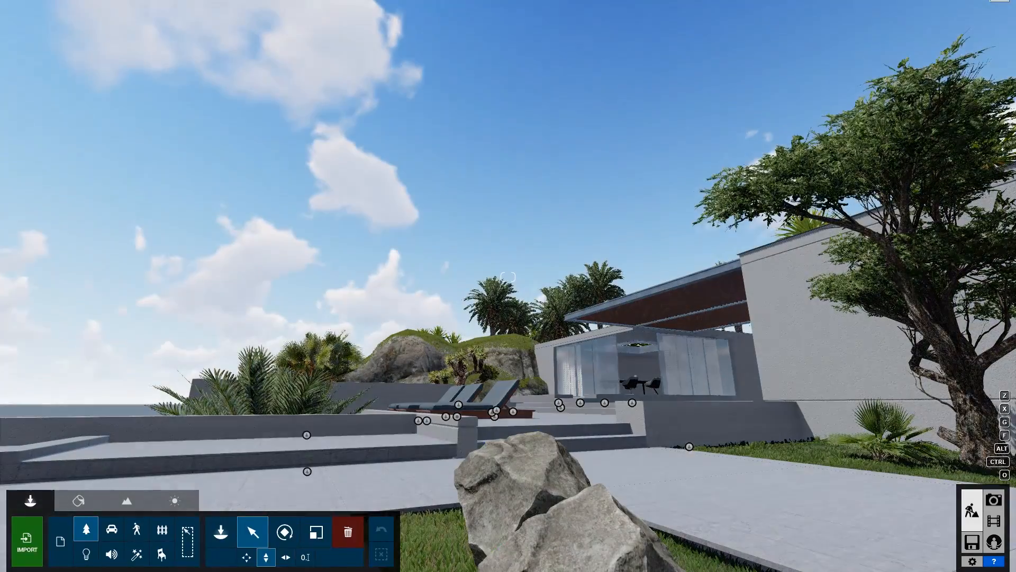
click(174, 500)
key(a)
mouse_move(94, 525)
mouse_down()
mouse_move(98, 550)
mouse_move(100, 540)
mouse_up()
Add copies of CanaryIslandDatePalm 004 on the sand and slope on the seaward side of the grassy rock mound.
right_drag(508, 277, 513, 339)
key(a)
key(w)
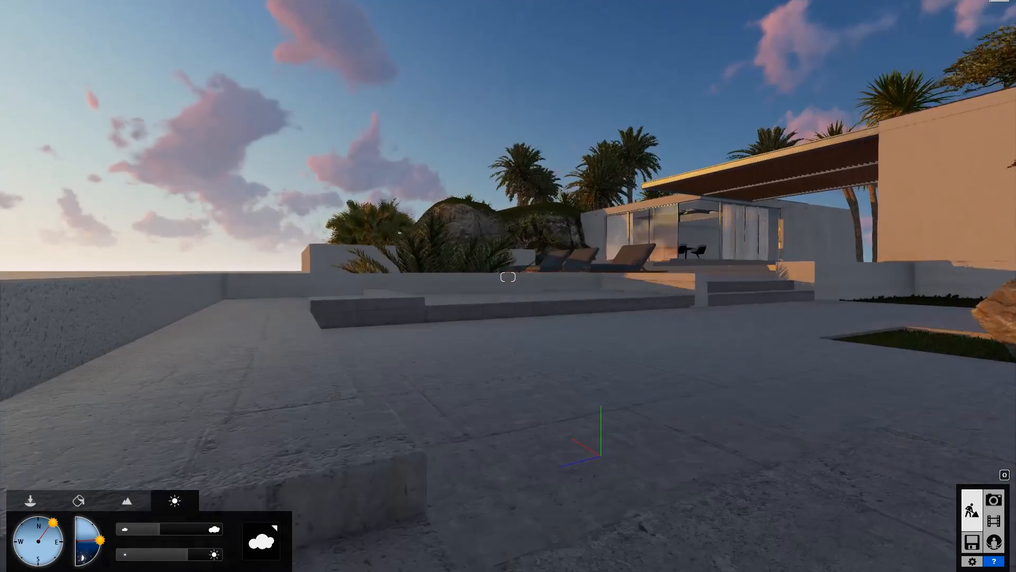
click(79, 501)
click(30, 500)
key(s)
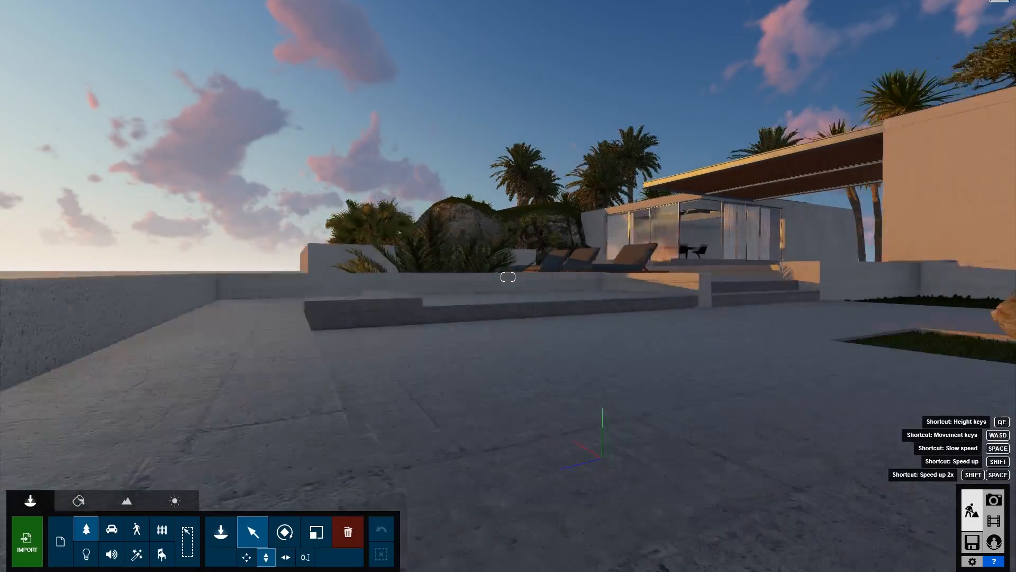
key(a)
key(q)
key(w)
key(q)
right_drag(508, 277, 609, 344)
key(a)
key(a)
alt+drag(362, 359, 211, 462)
click(381, 530)
click(247, 557)
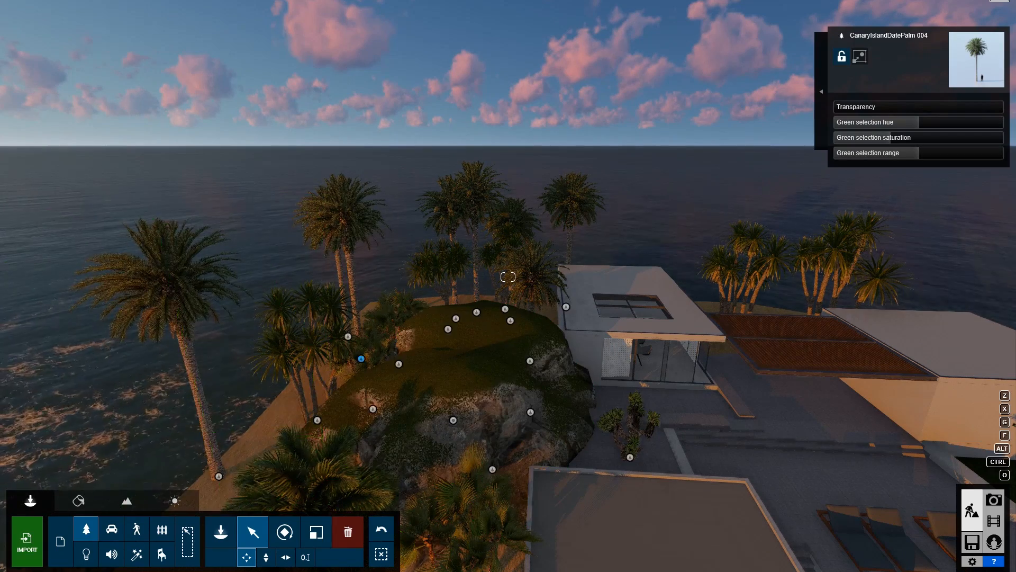
key(s)
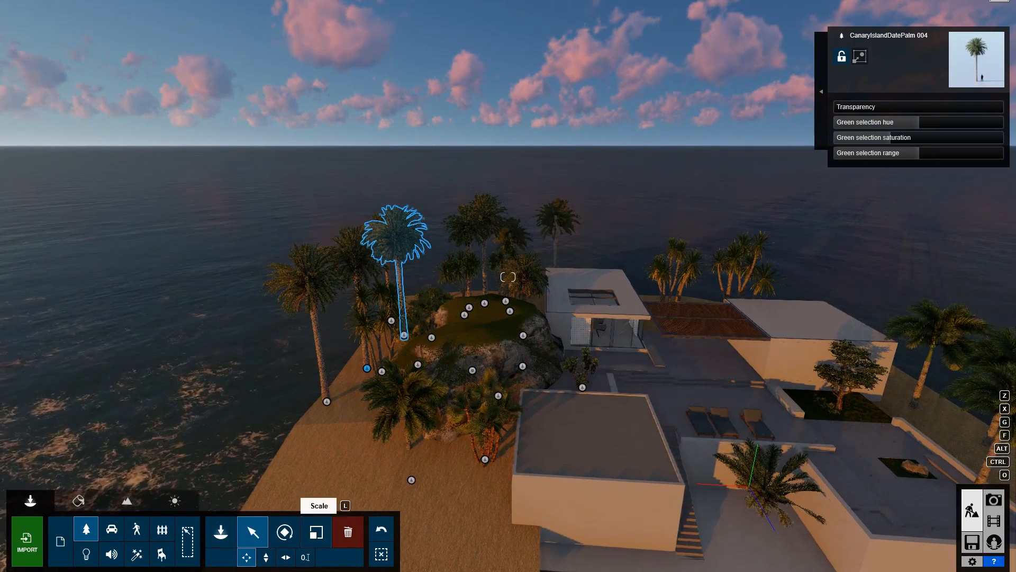
Check the copied palms from photo 2 and return to object editing from that viewpoint.
click(994, 500)
click(150, 472)
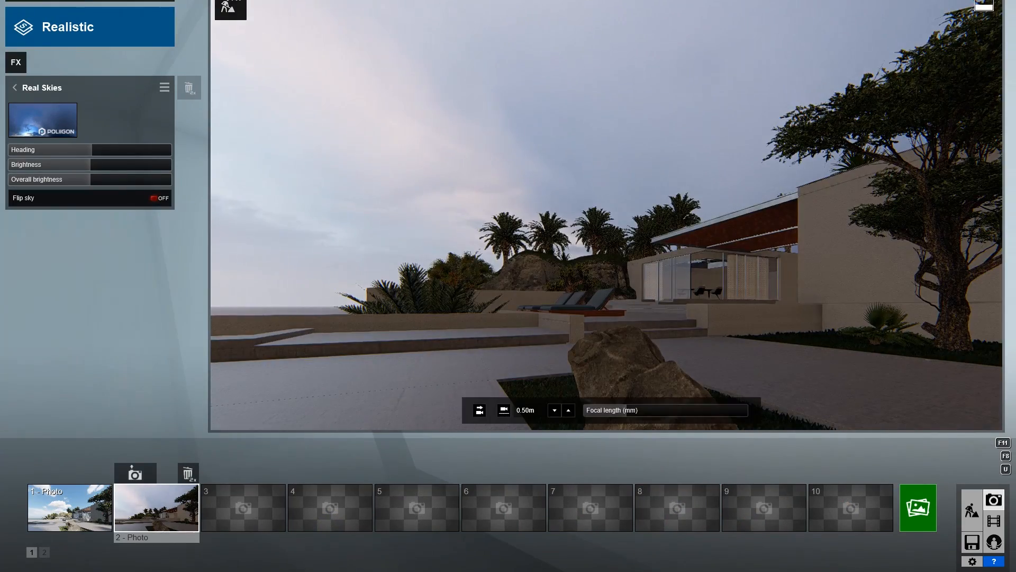
click(972, 510)
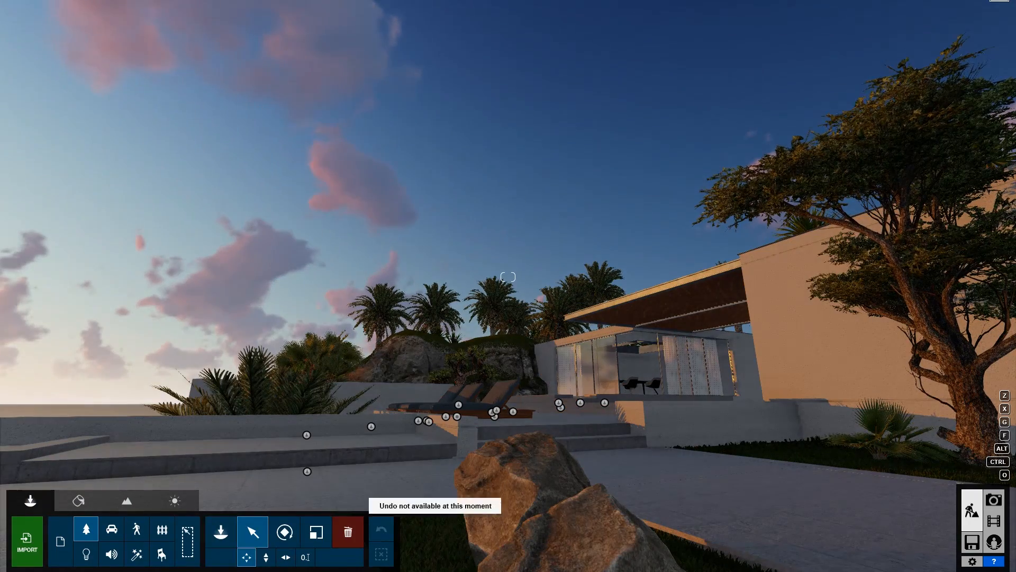
click(493, 306)
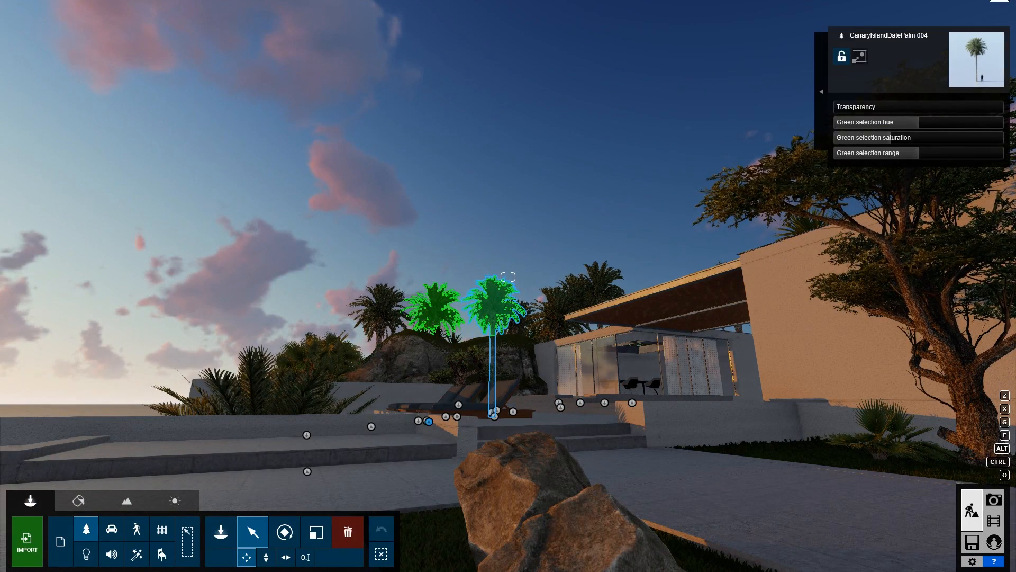
drag(429, 421, 432, 433)
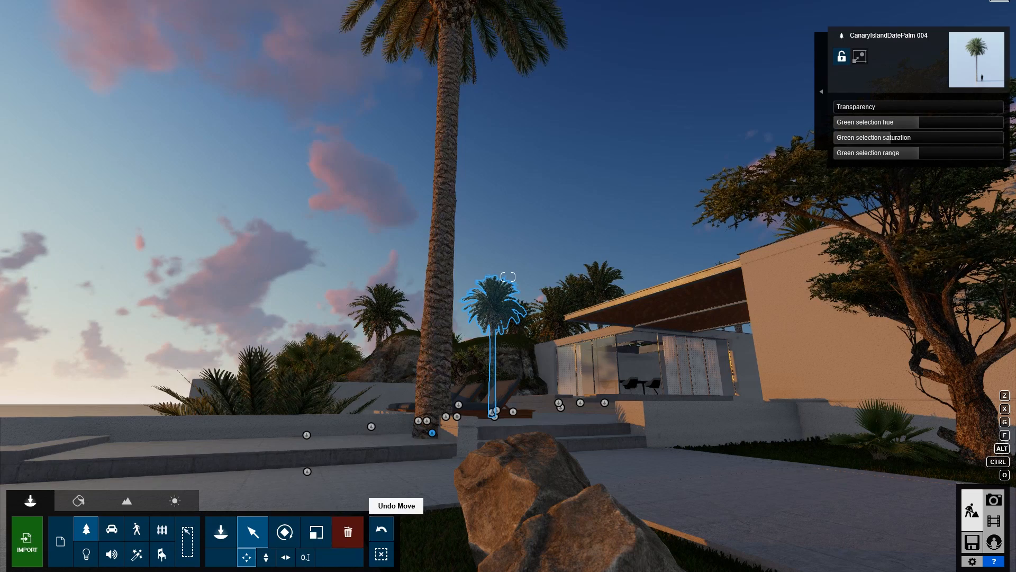
click(381, 529)
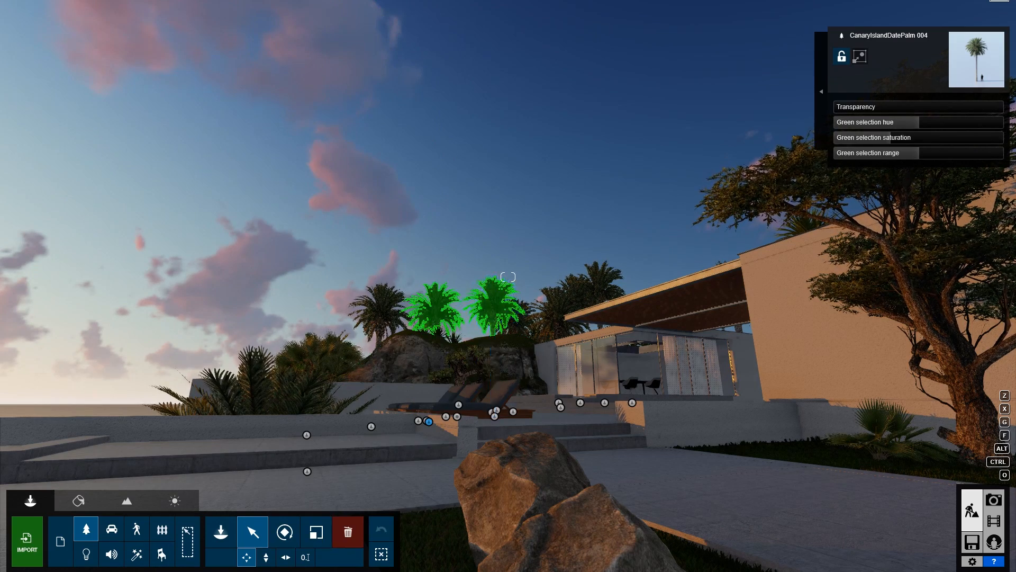
Scale down the CanaryIslandDatePalm 004 trees beside the rock mound so they rise less above it.
click(316, 531)
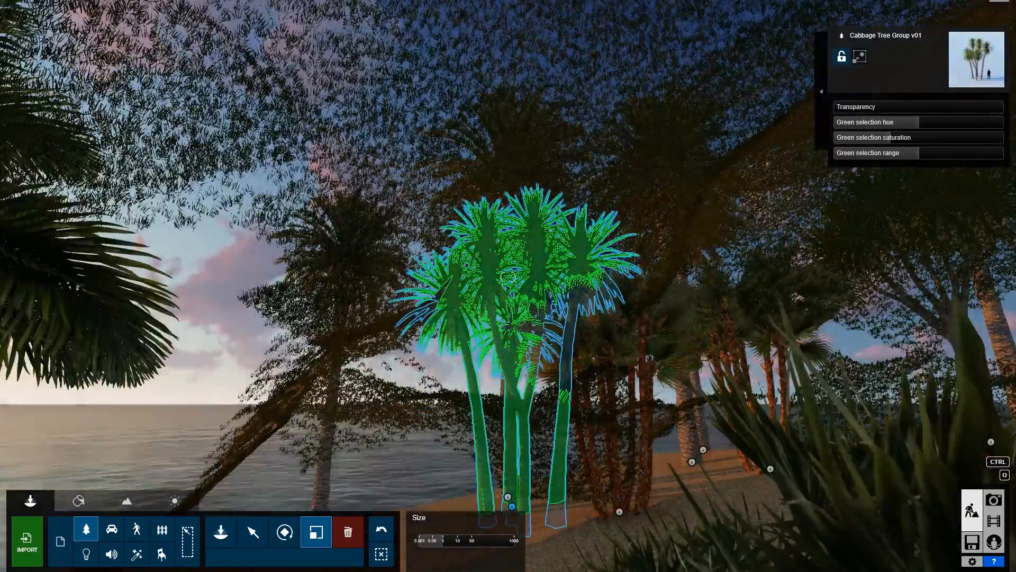
right_drag(508, 277, 508, 277)
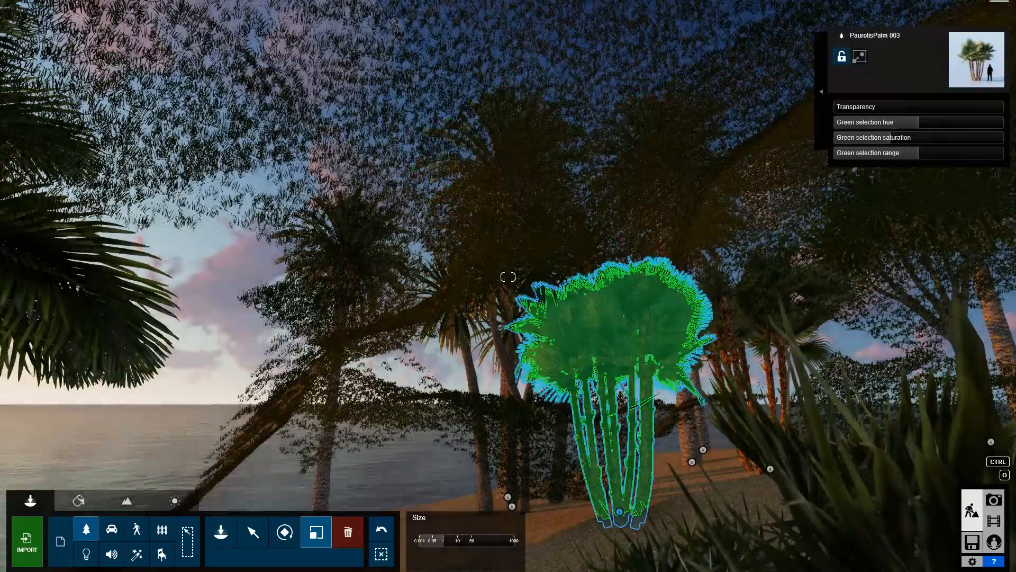
right_drag(509, 276, 508, 277)
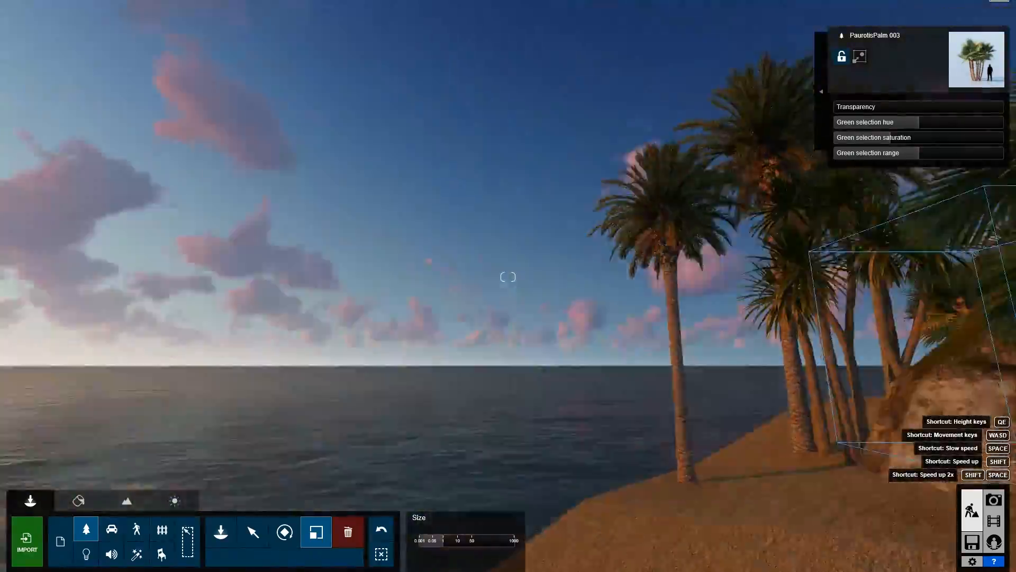
right_drag(508, 277, 508, 277)
drag(644, 455, 648, 472)
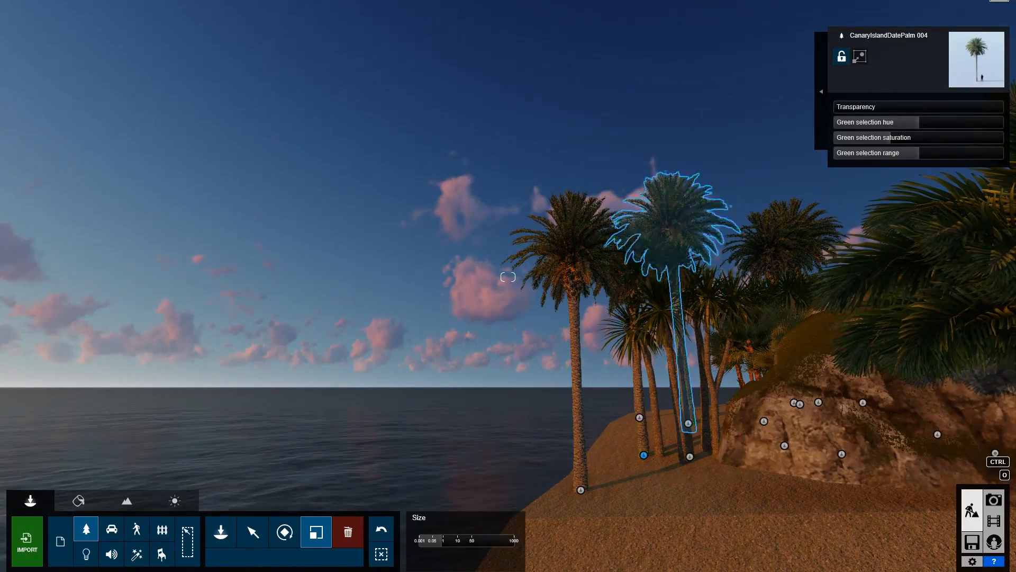
Review the resized palms against the rock mound in photo 2 and resume scene editing.
click(994, 500)
click(156, 508)
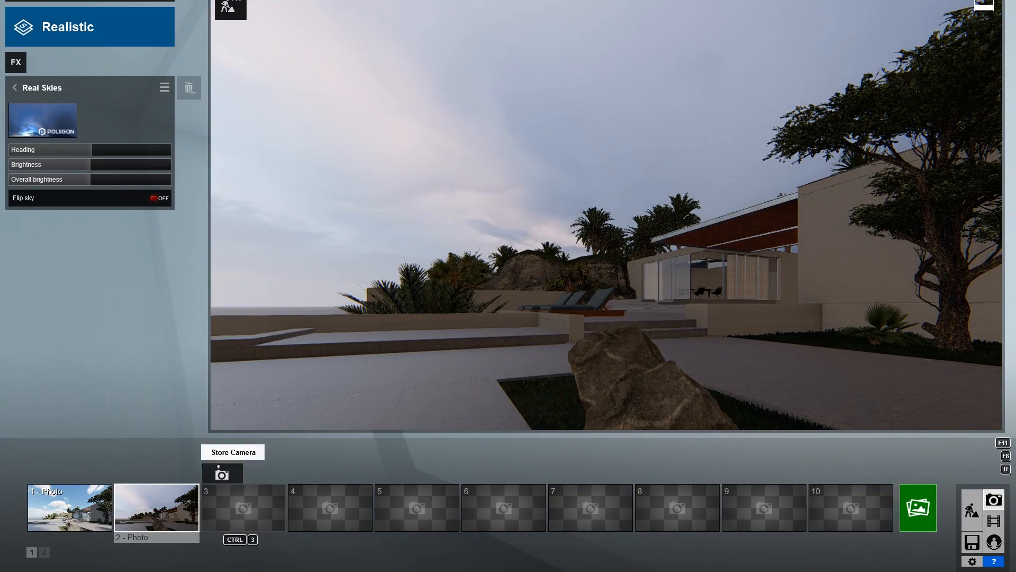
click(972, 510)
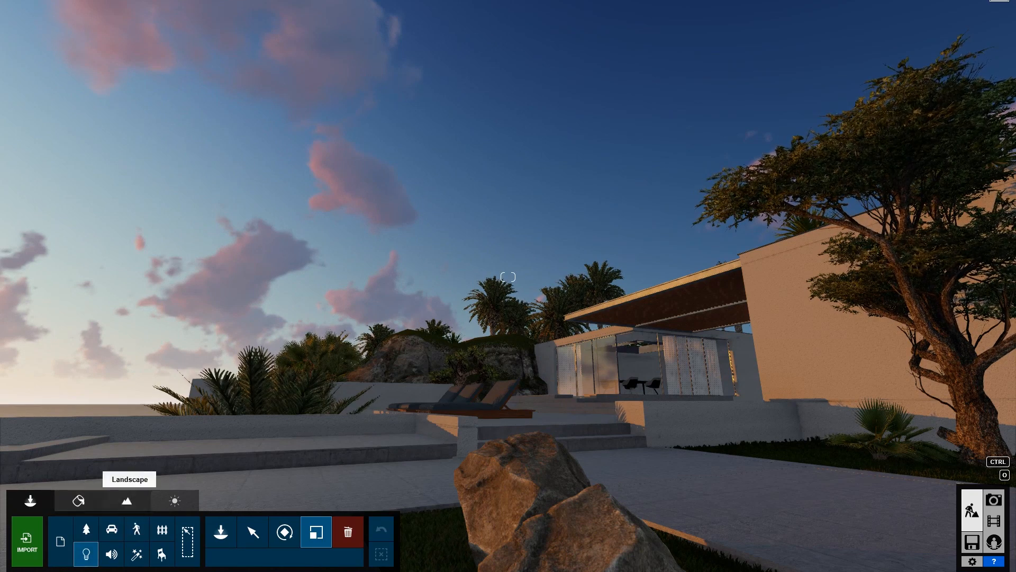
Place a Line Light on the paving at the foot of the low concrete ledge and select it for editing.
click(86, 553)
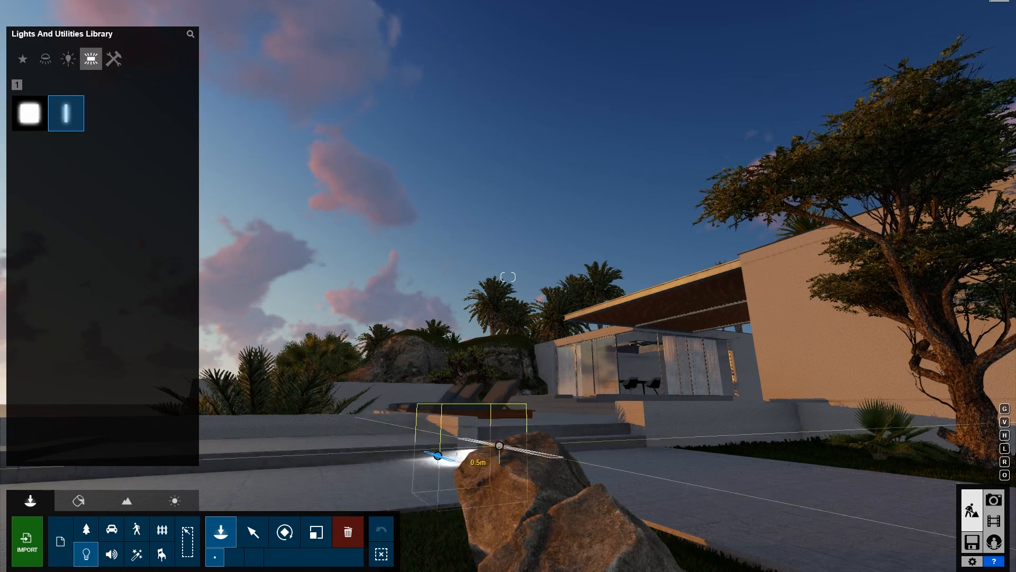
key(a)
key(q)
click(348, 532)
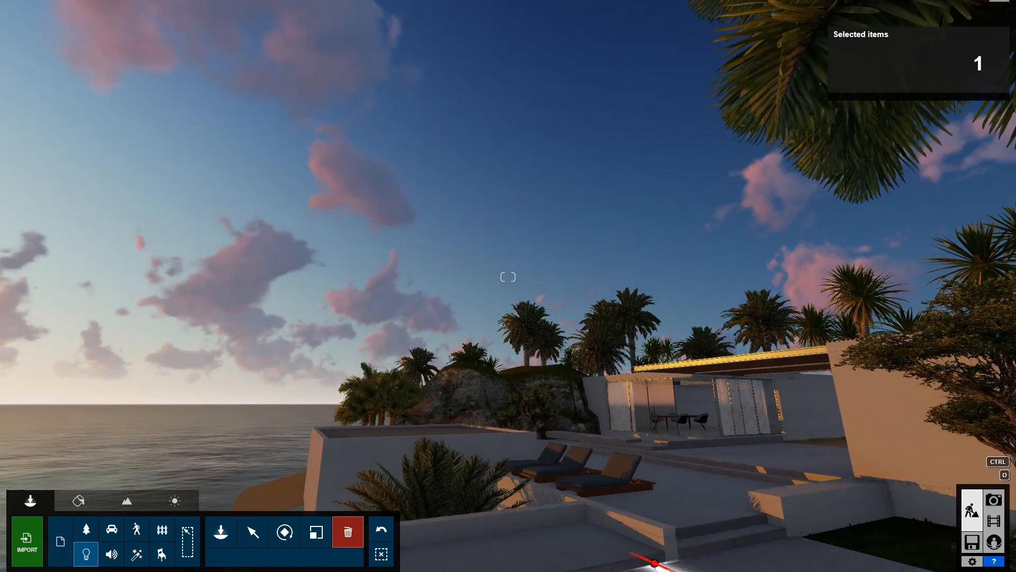
click(221, 531)
click(253, 532)
Lengthen the Line Light so it runs along most of the concrete ledge and narrow its width.
key(d)
key(s)
key(a)
key(e)
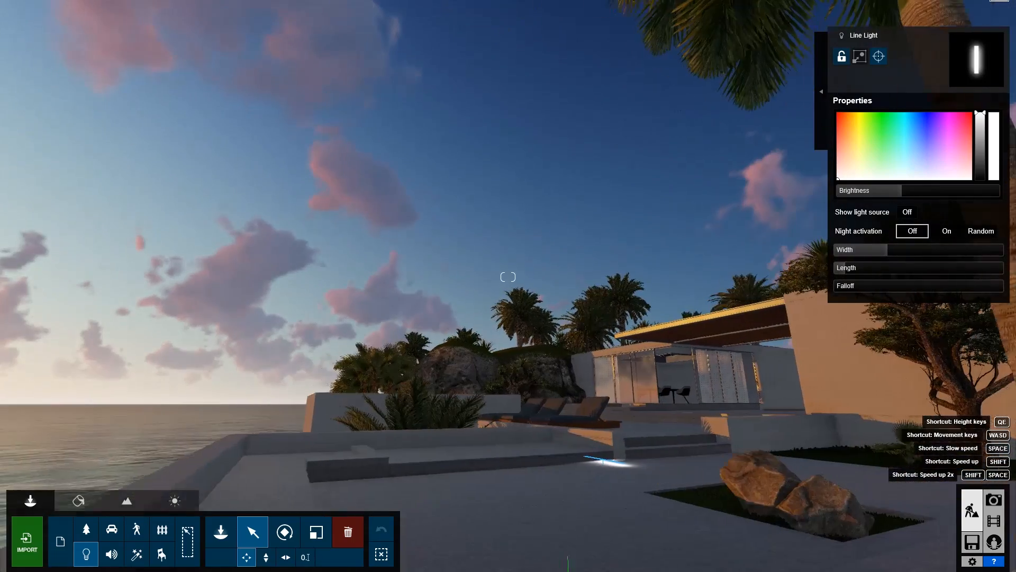
key(a)
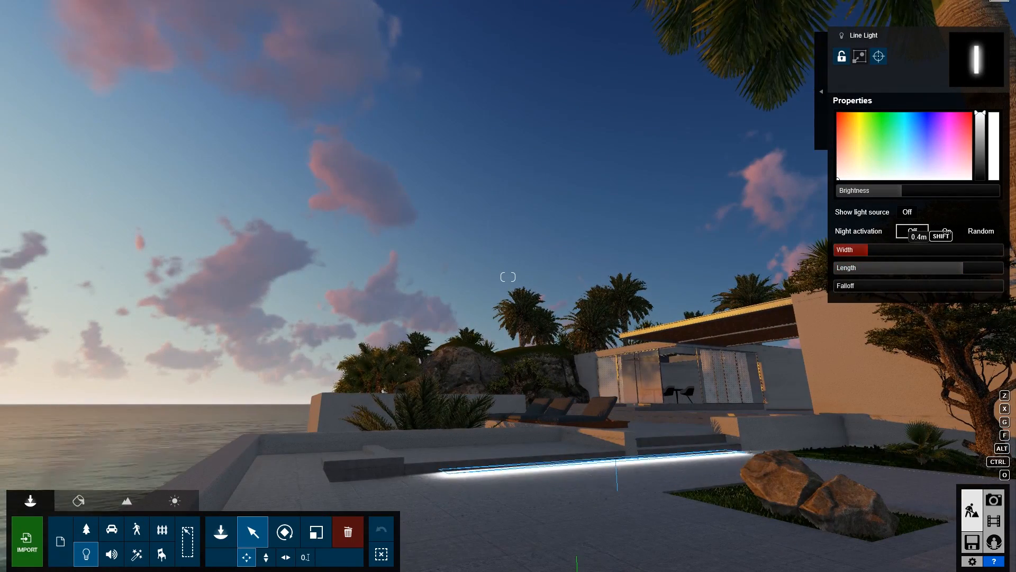
Slide the Line Light along the ledge so the strip ends near the steps by the sun loungers.
key(s)
key(q)
right_drag(509, 318, 550, 423)
key(w)
key(a)
key(s)
key(w)
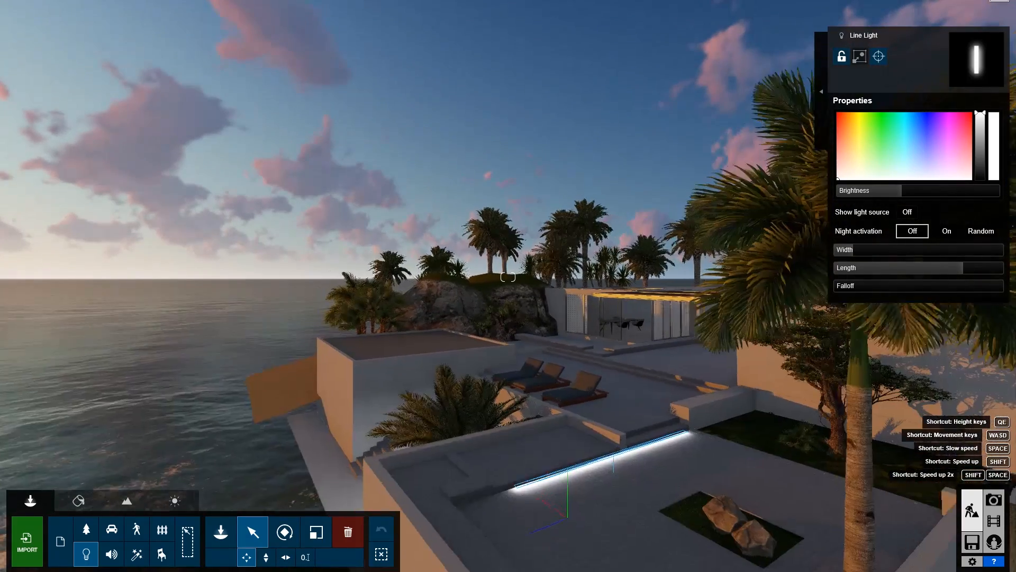
key(s)
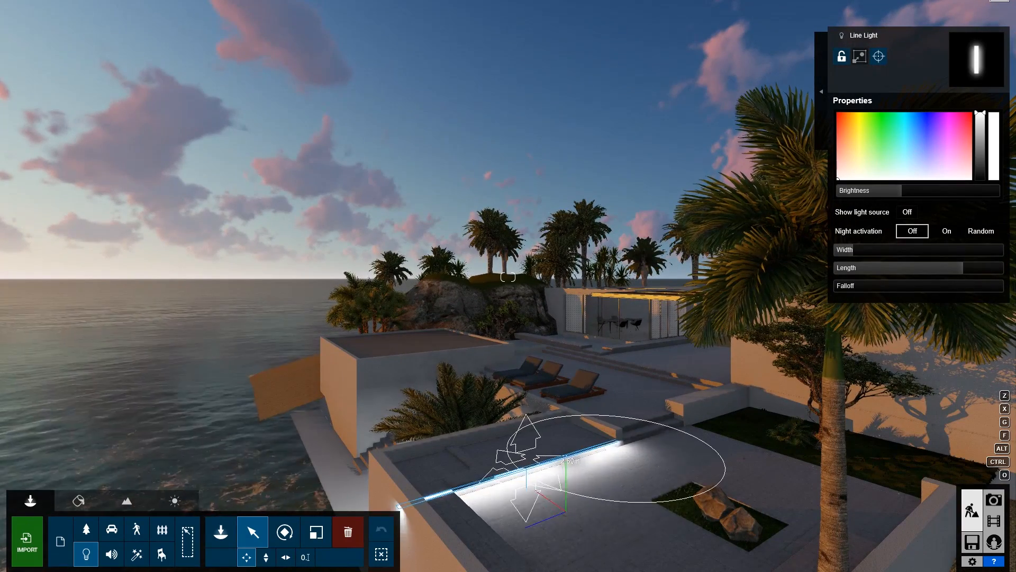
key(w)
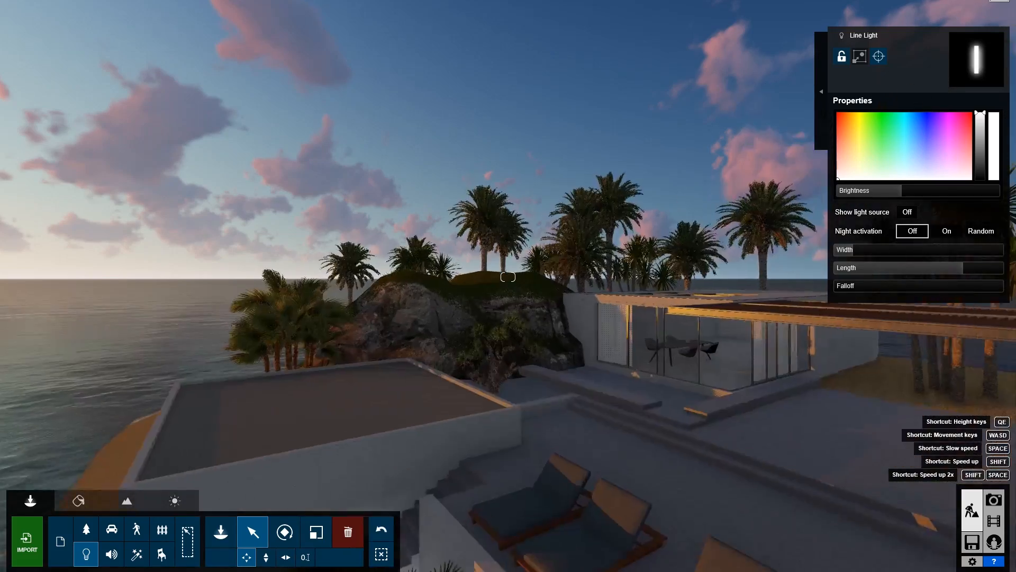
Reduce the Line Light's brightness to about 11.2 for a softer glow along the ledge.
key(s)
key(e)
key(w)
key(s)
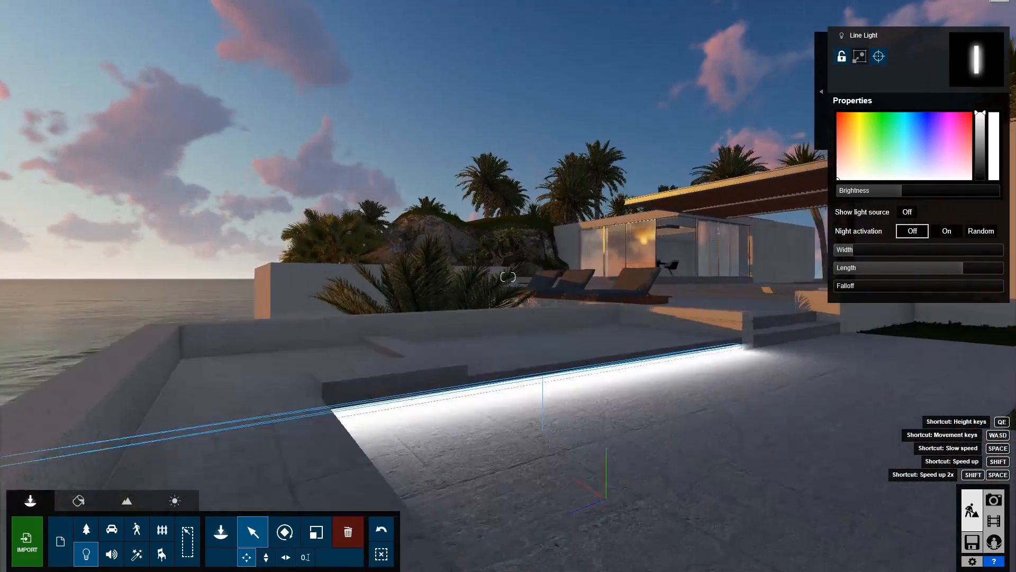
key(w)
drag(902, 190, 863, 191)
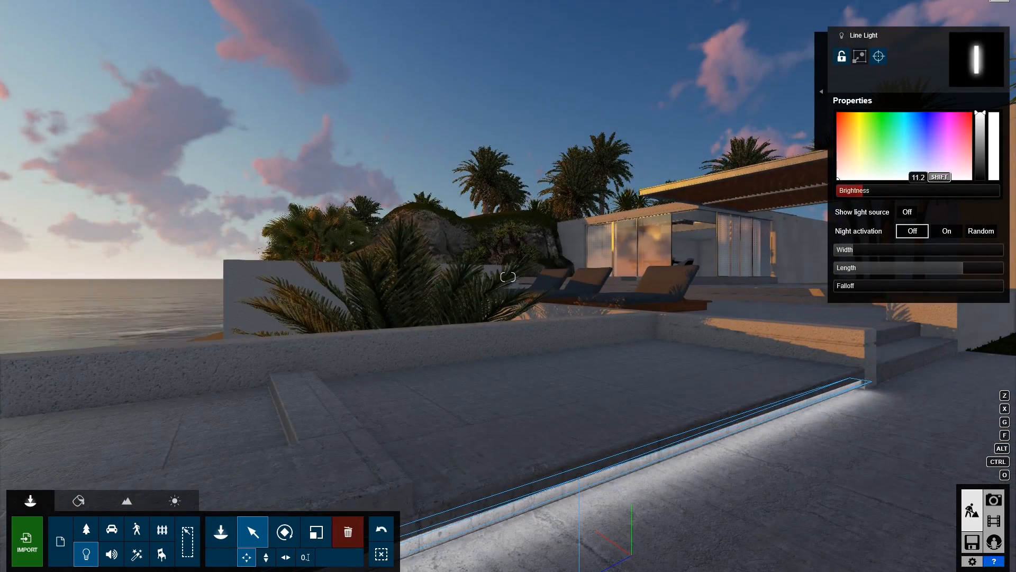
Lower the Line Light close to the paving and fit it tightly against the foot of the concrete ledge.
drag(580, 478, 579, 485)
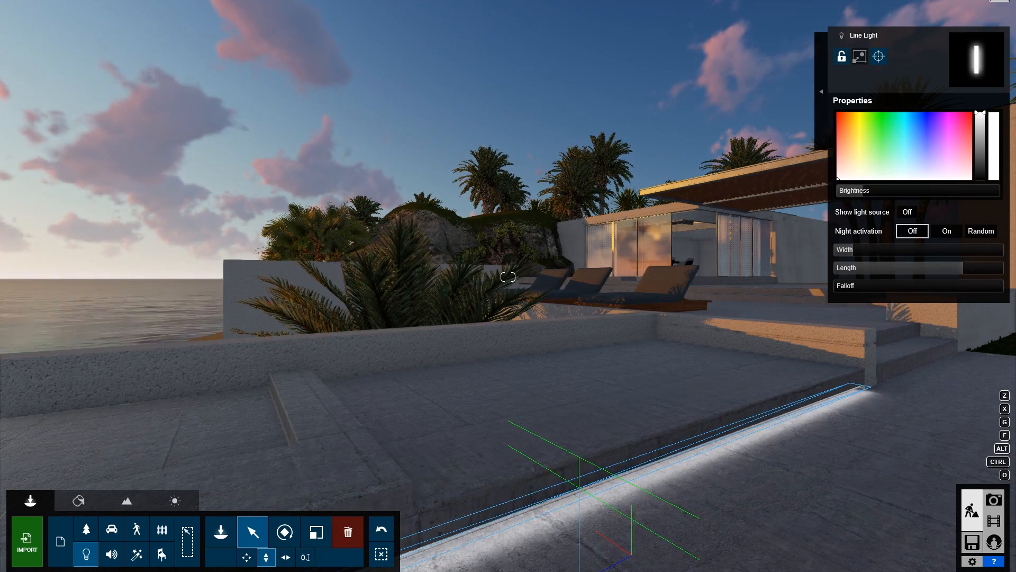
key(w)
key(d)
key(e)
key(w)
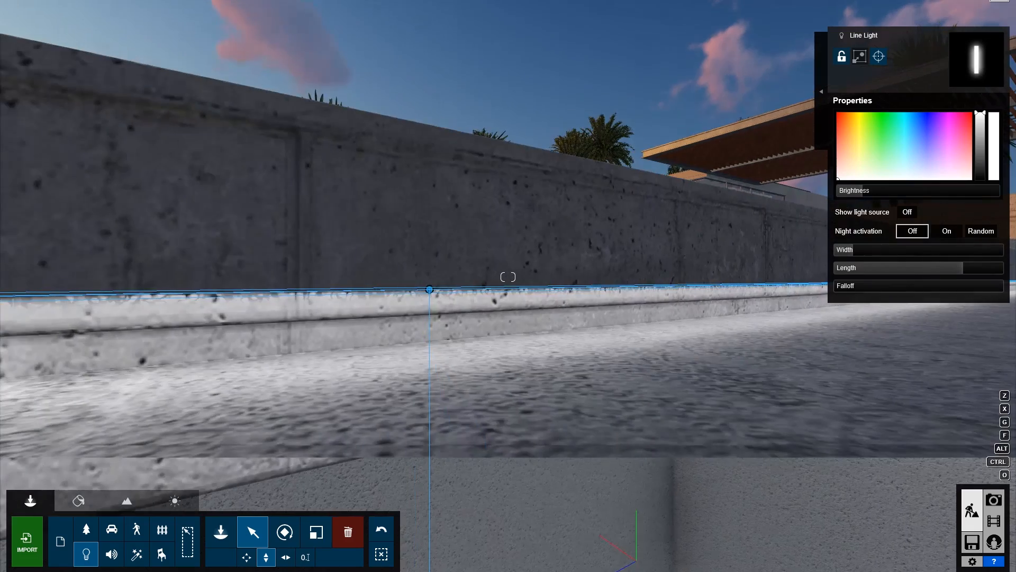
key(q)
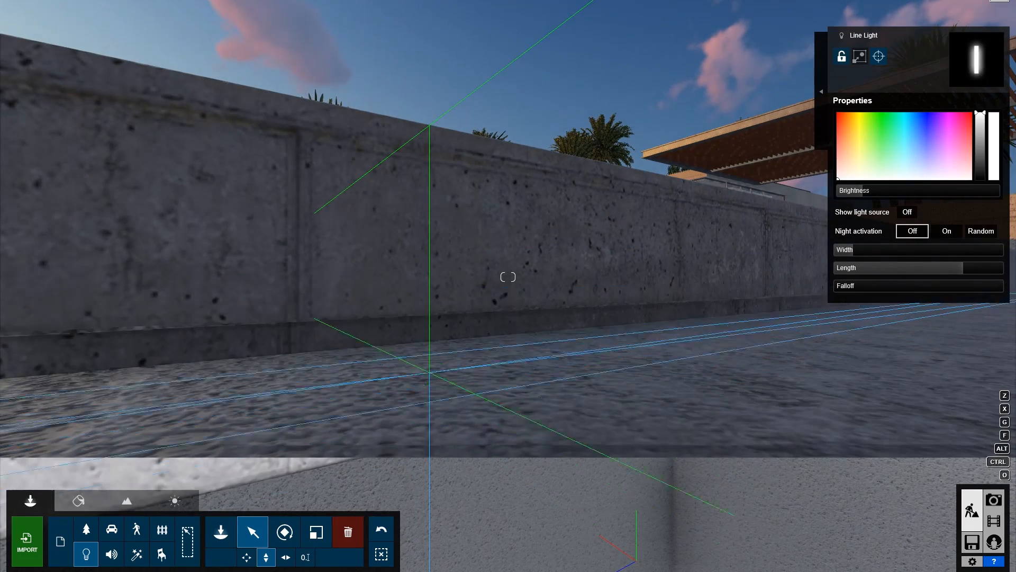
mouse_move(429, 344)
mouse_down()
mouse_move(430, 291)
mouse_move(429, 344)
mouse_up()
click(305, 557)
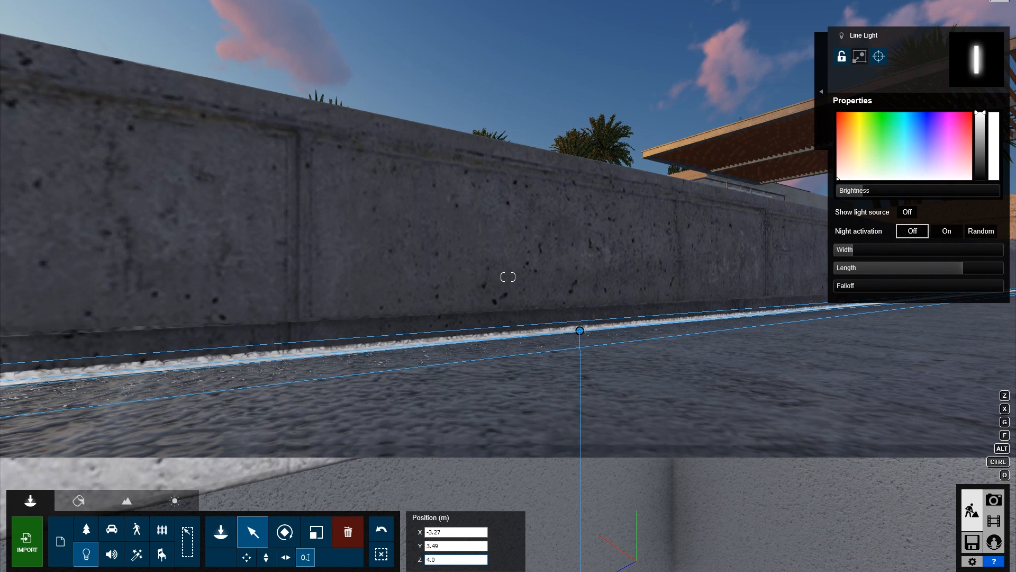
click(267, 557)
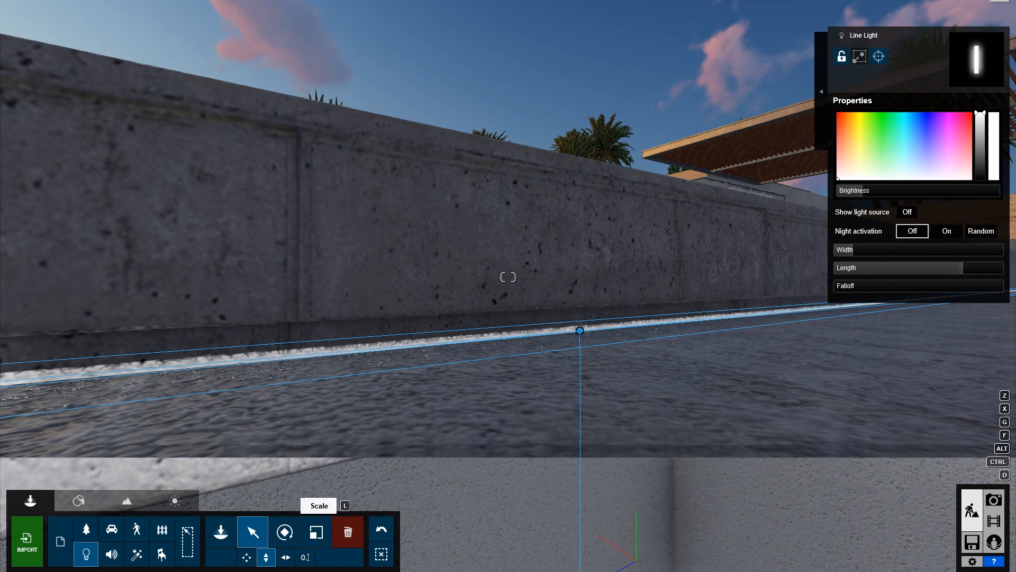
mouse_move(580, 331)
mouse_down()
mouse_move(580, 364)
mouse_move(580, 317)
mouse_up()
Adjust the Line Light's falloff and change its colour to a warm orange.
key(s)
key(s)
key(q)
key(d)
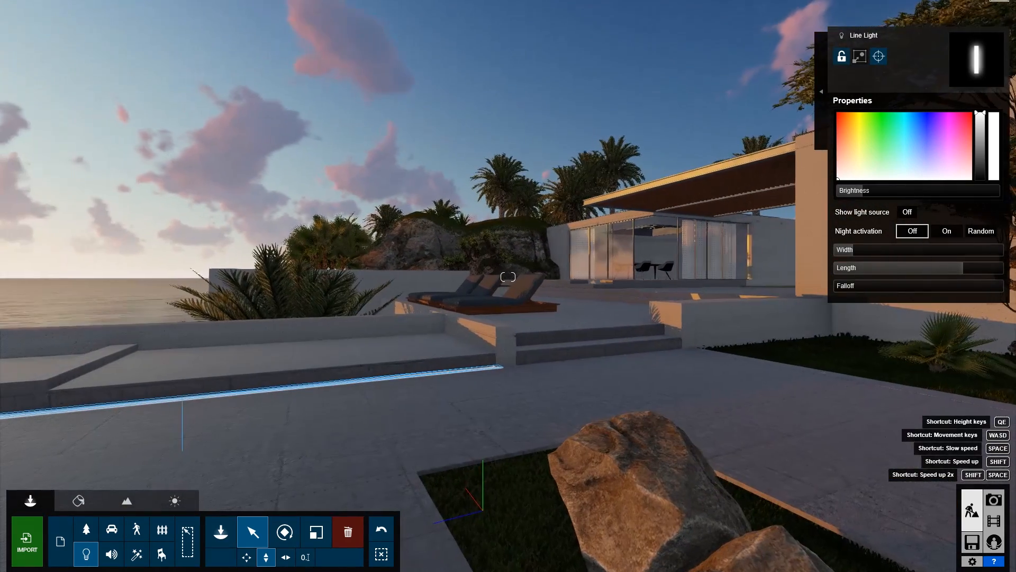
drag(890, 286, 923, 286)
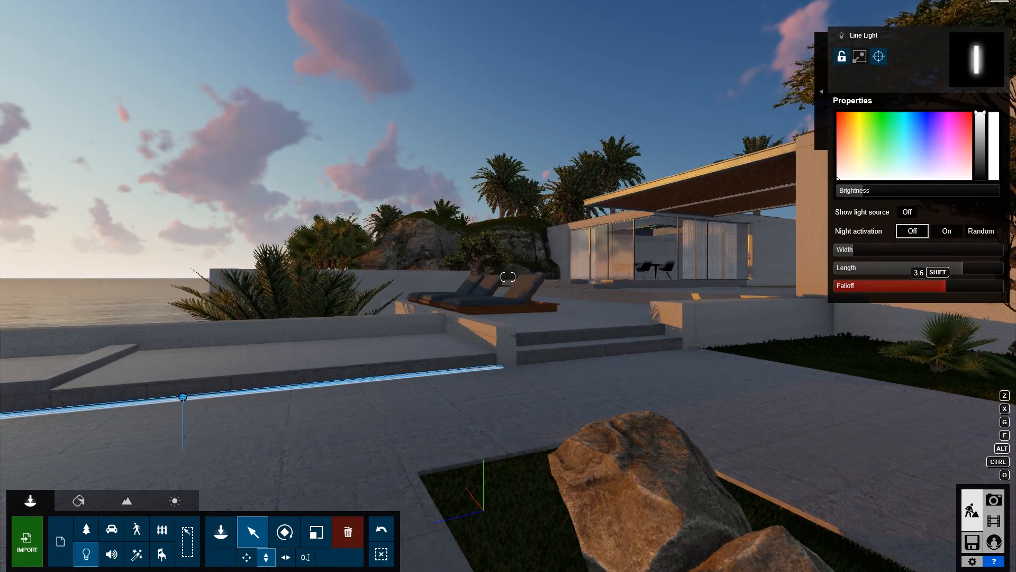
click(848, 144)
key(a)
Lower the sun to make the scene night and reduce the Line Light's width, with its falloff at 1.0.
click(175, 501)
drag(99, 539, 98, 551)
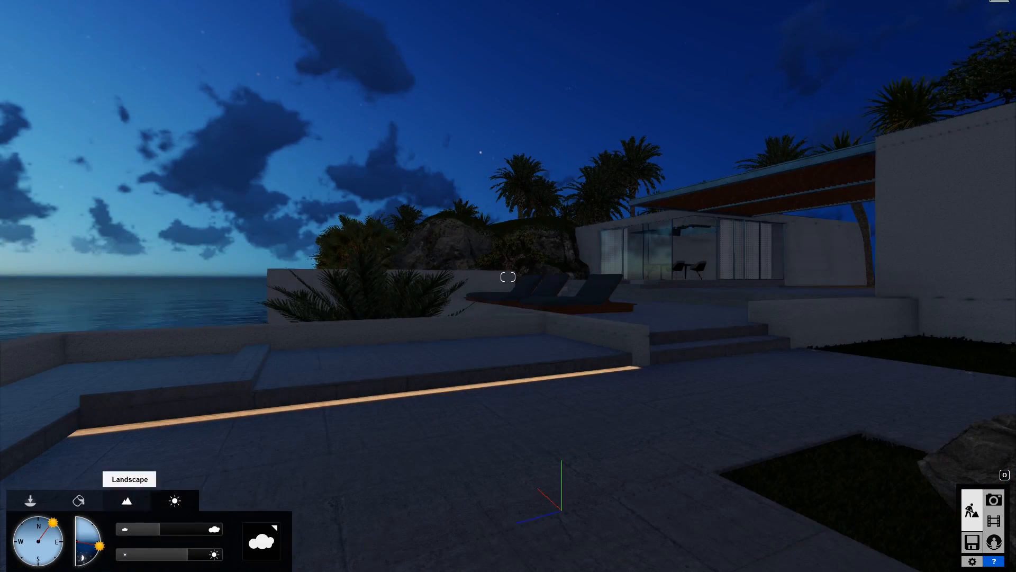
click(30, 500)
drag(851, 249, 861, 249)
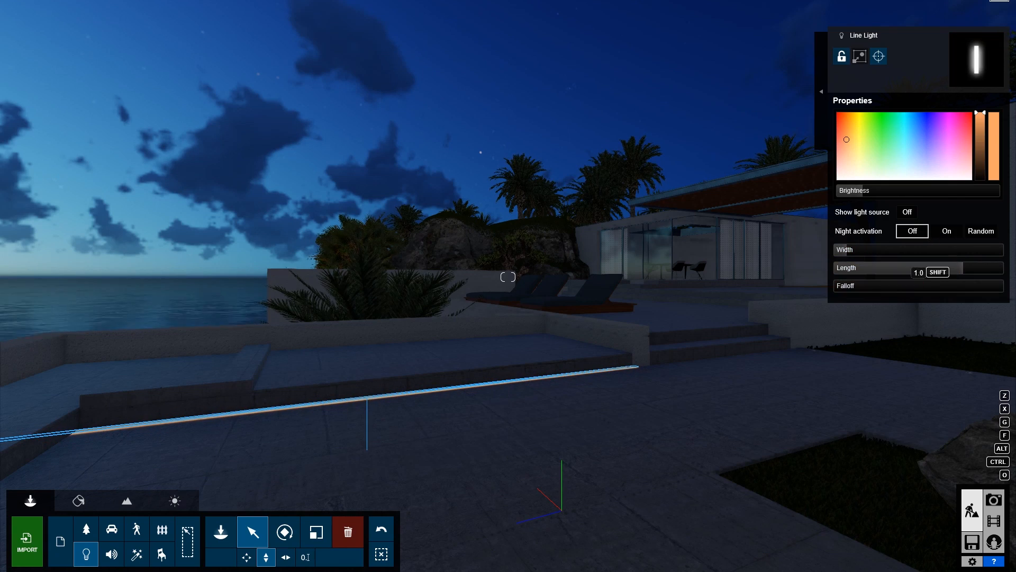
Place a Lamp07 spotlight high on the long concrete wall, near its corner beside the tree.
key(d)
key(q)
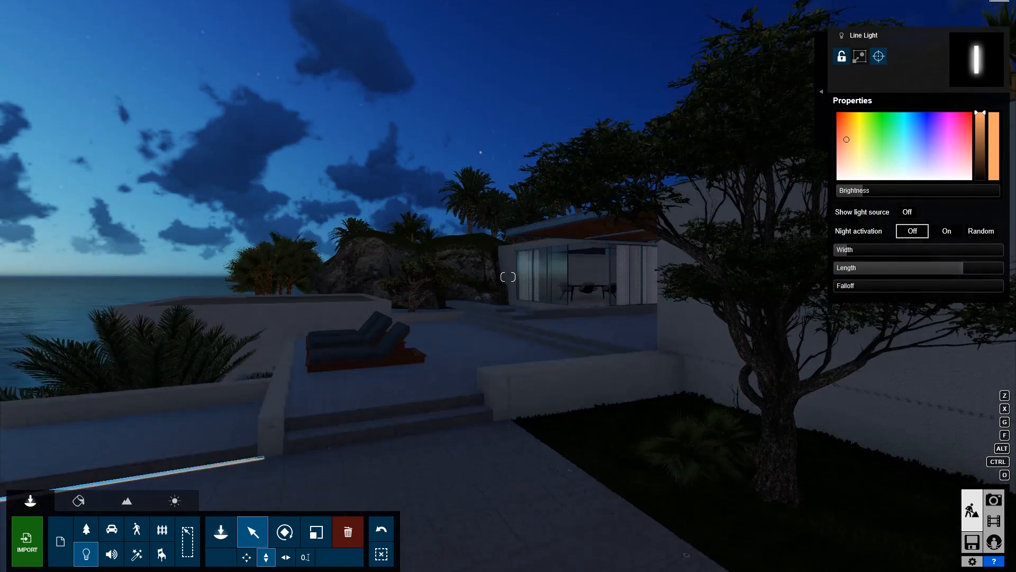
key(d)
key(a)
right_drag(508, 277, 609, 297)
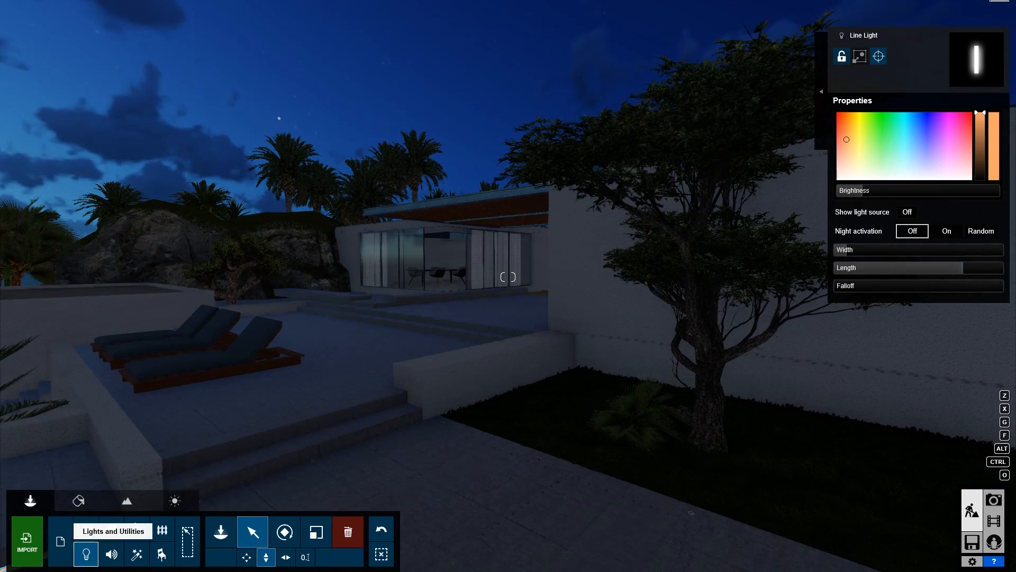
click(86, 553)
click(45, 59)
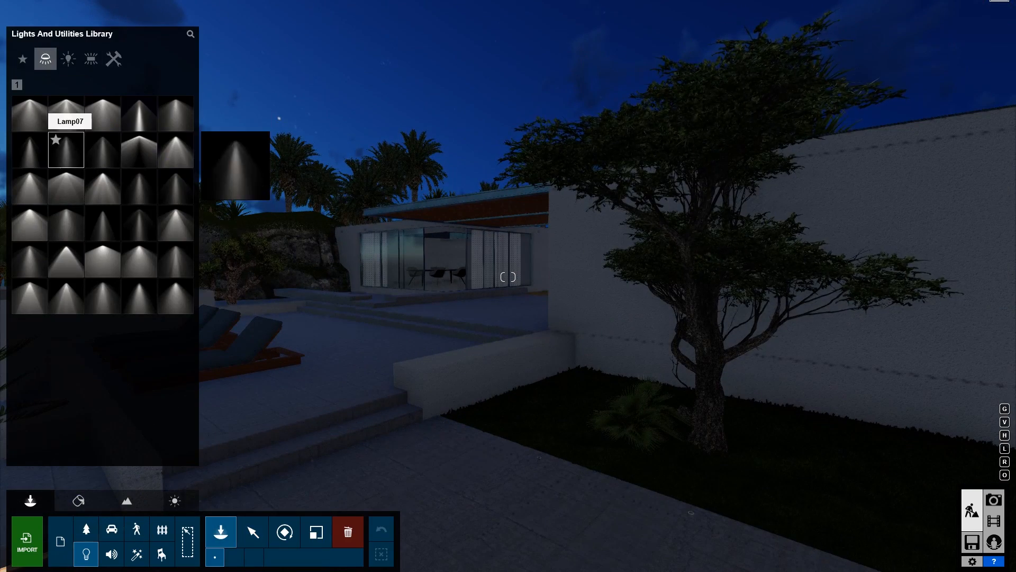
click(65, 150)
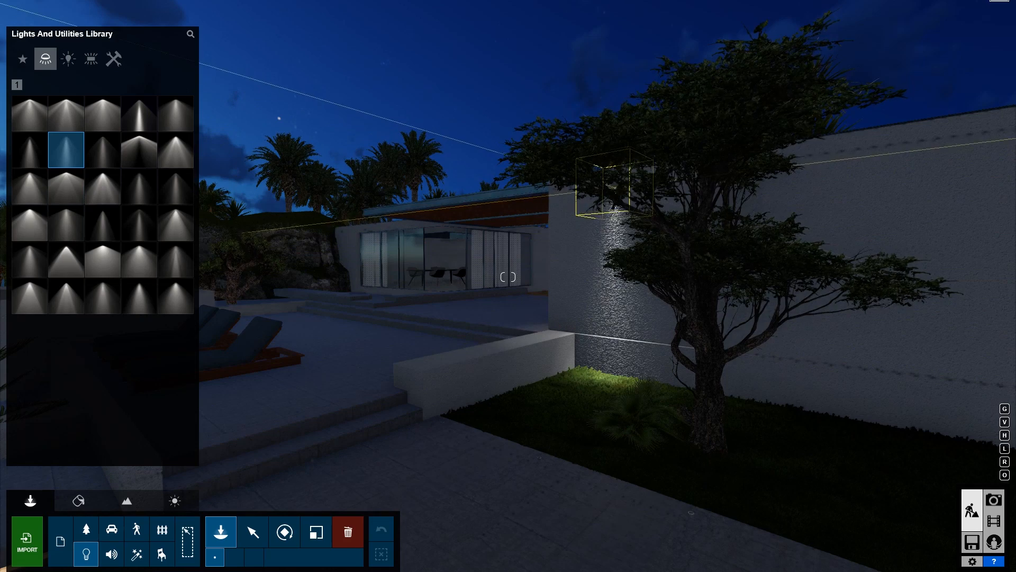
click(615, 188)
Add more Lamp07 spotlights along the top of the concrete wall behind the tree.
click(784, 165)
scroll(744, 196, down, 3)
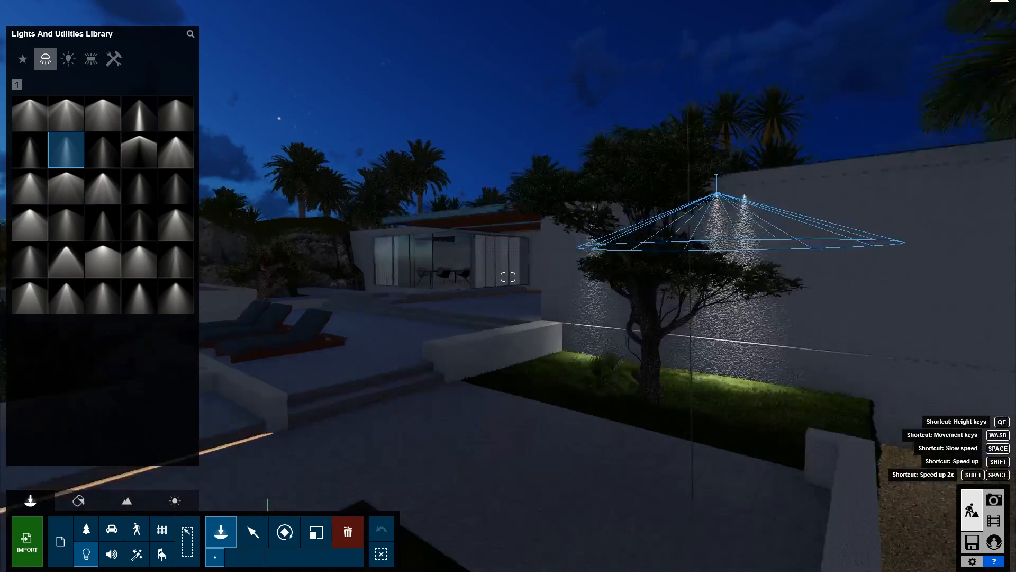
click(770, 201)
scroll(586, 298, up, 3)
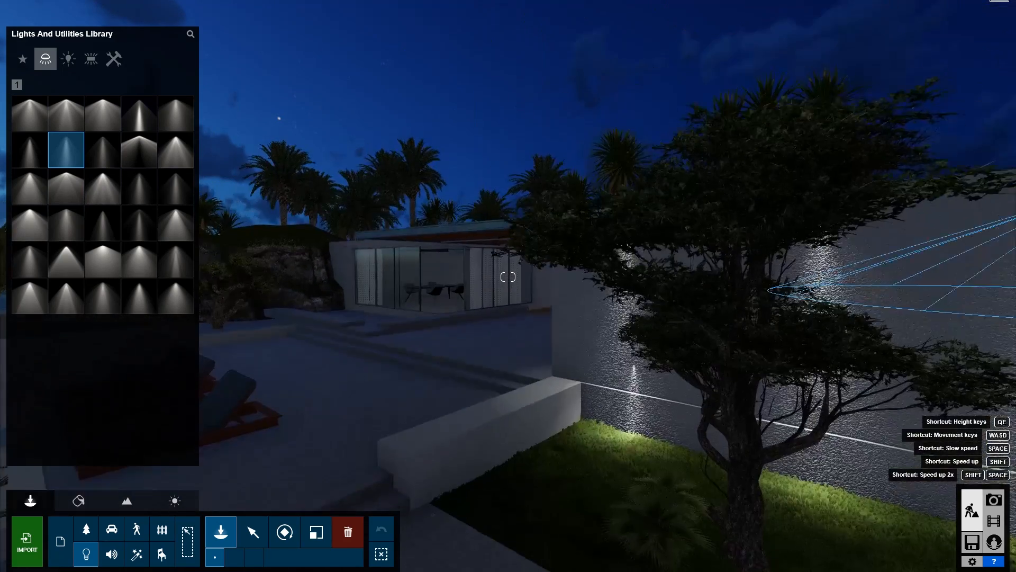
click(253, 532)
Check the new lights from photo 2's saved camera and send the photo to render.
click(994, 500)
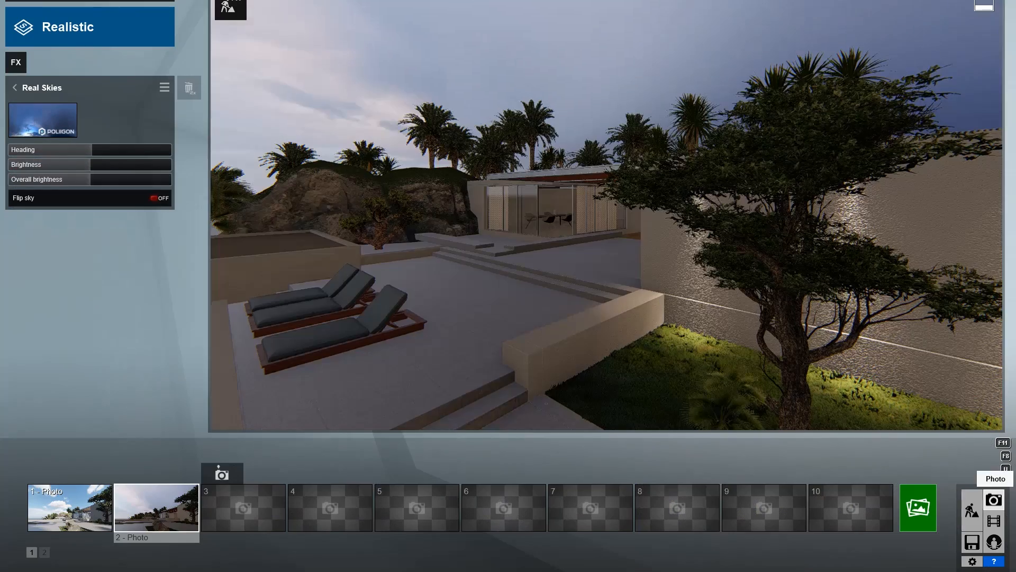
click(156, 507)
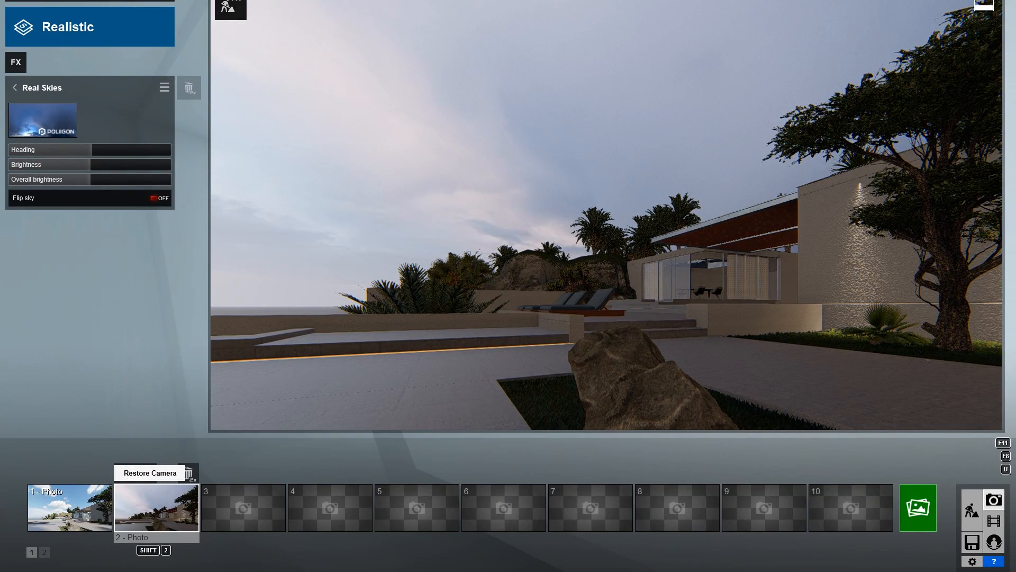
click(972, 510)
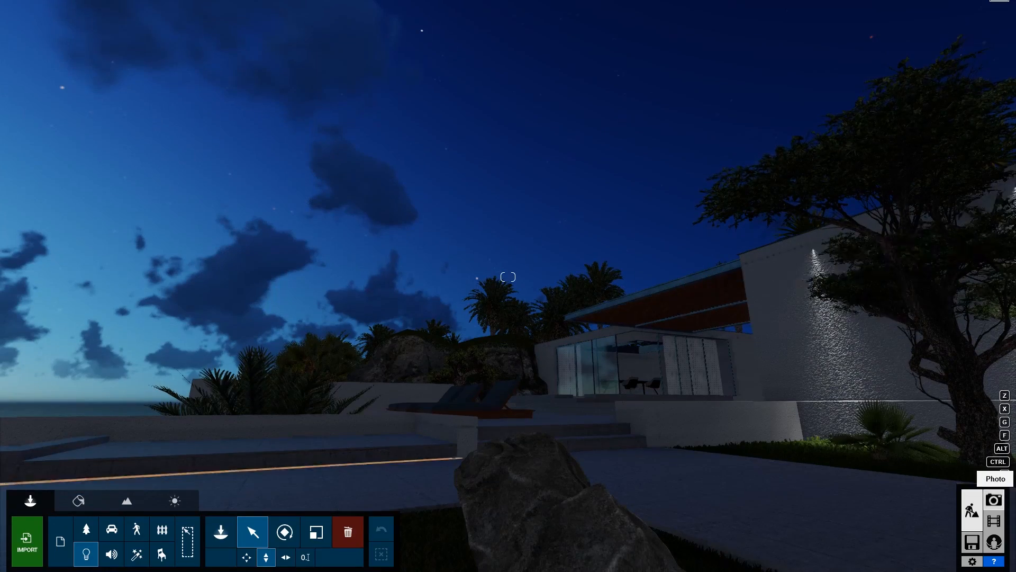
click(994, 500)
click(918, 507)
click(403, 415)
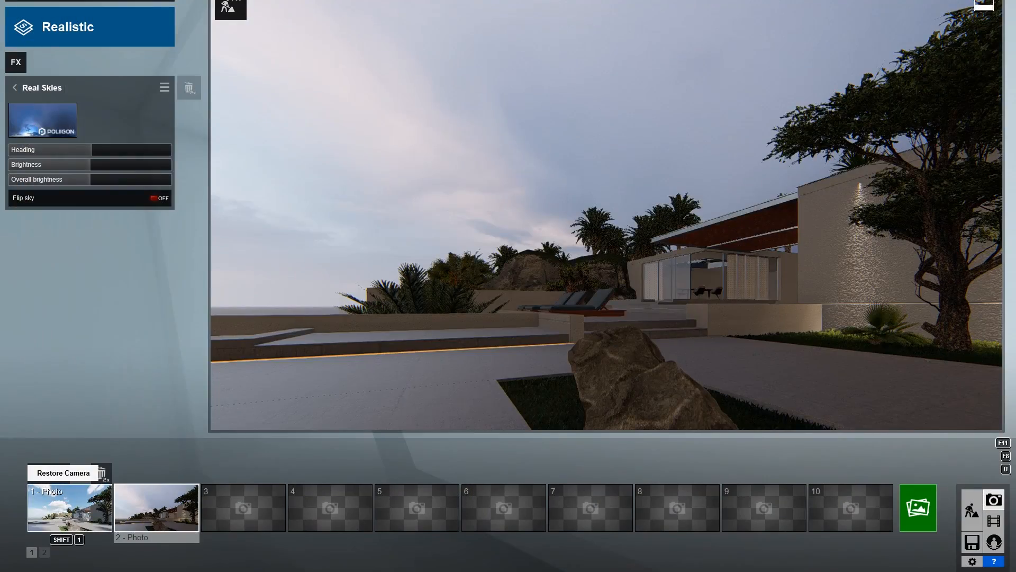
Compare with photo 1, pick a different sky for photo 2's Real Skies effect and rotate its heading.
click(69, 508)
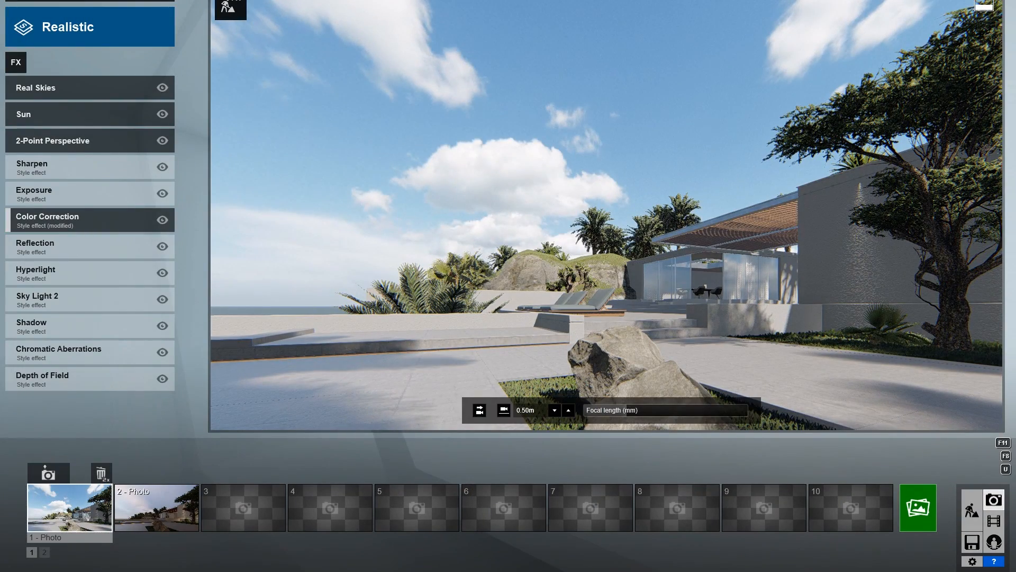
click(972, 509)
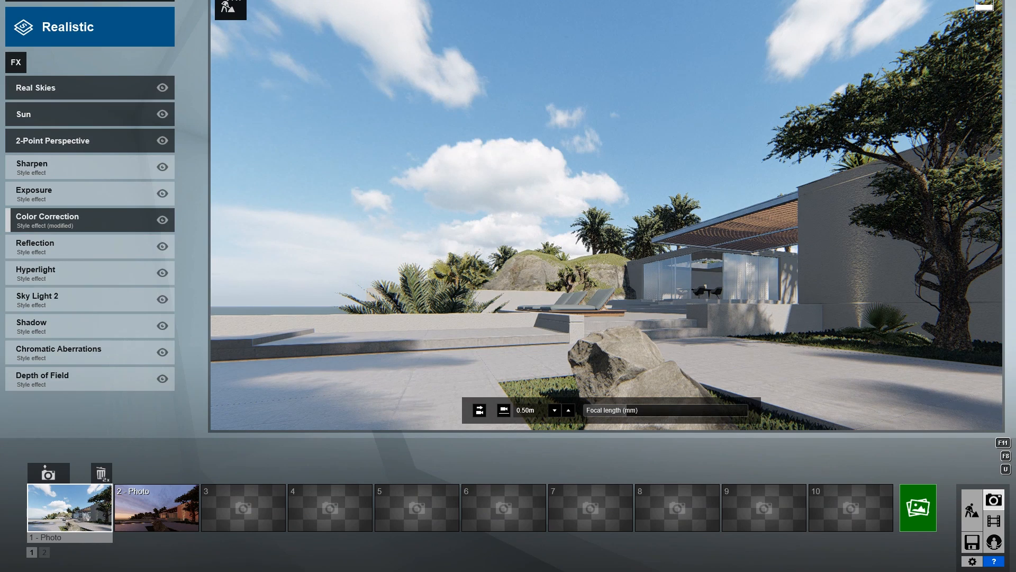
click(157, 507)
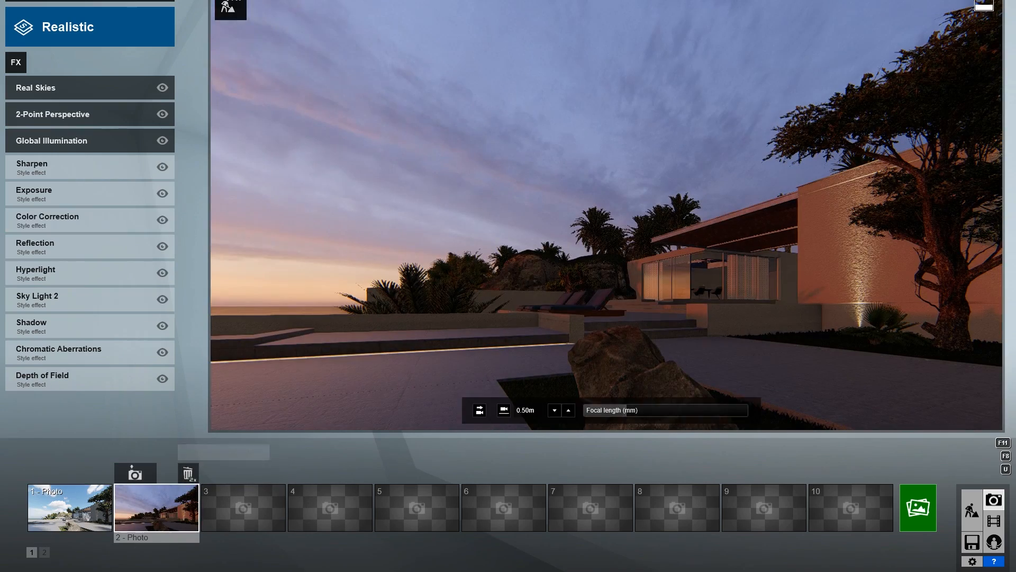
click(64, 88)
click(42, 121)
click(680, 283)
drag(91, 150, 126, 150)
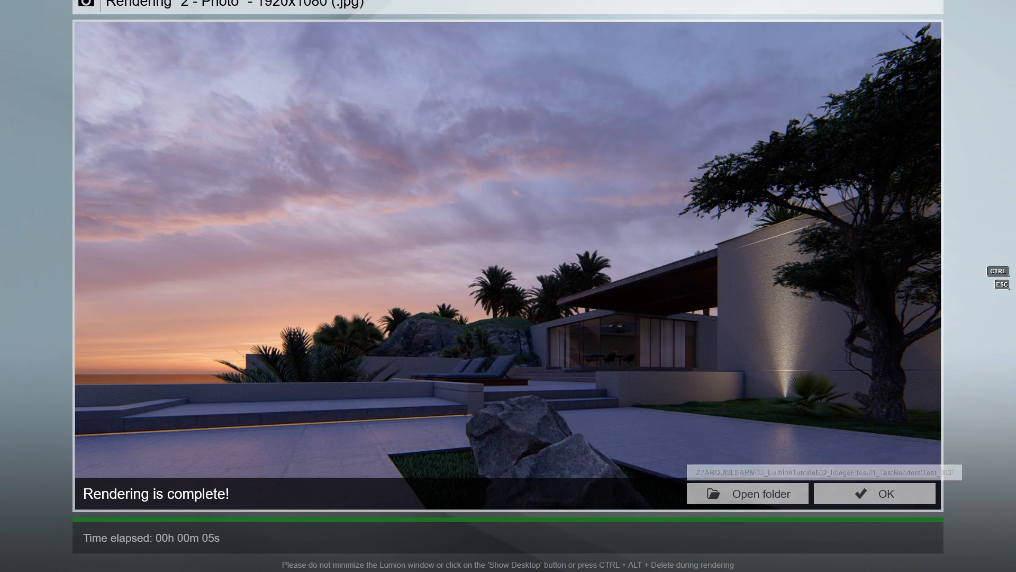
Close the finished photo 2 render, turn off its Reflection effect and open photo 1.
click(868, 494)
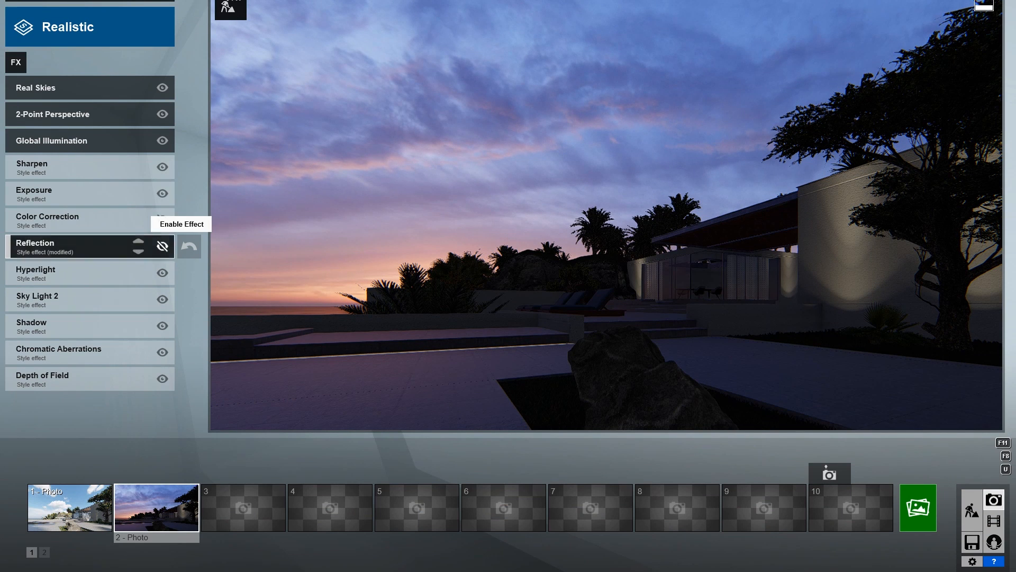
click(162, 246)
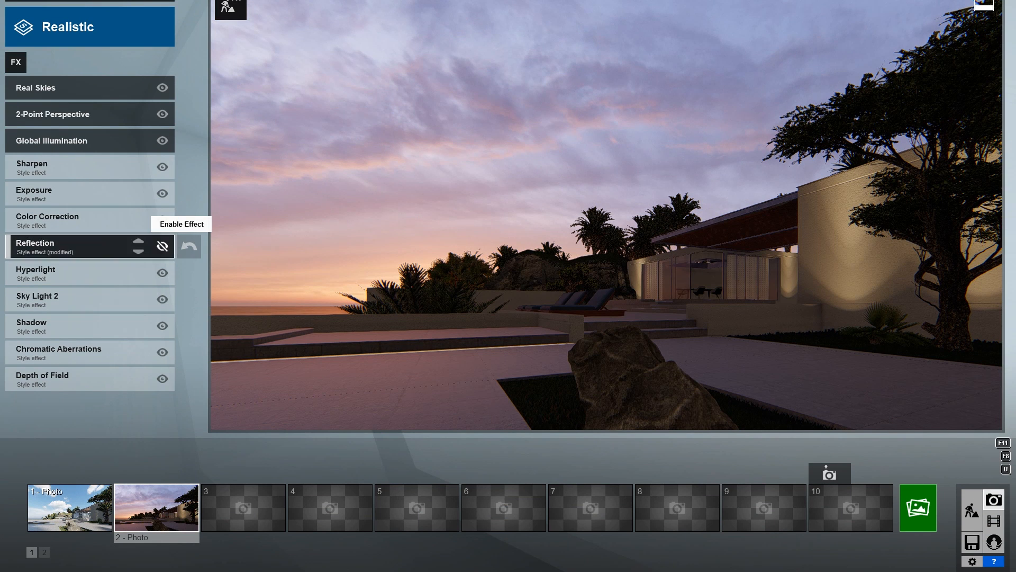
click(70, 508)
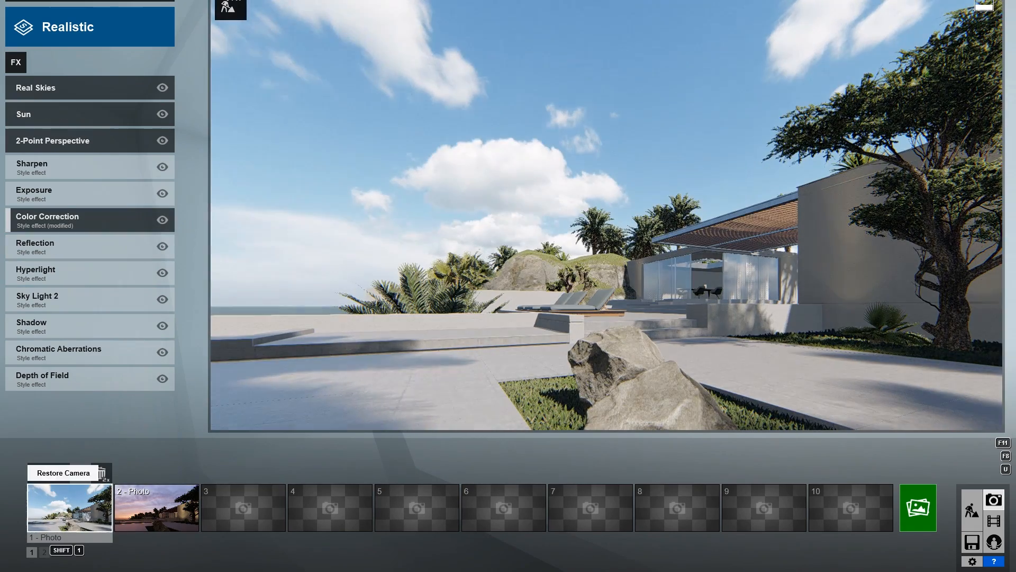
right_drag(550, 233, 509, 254)
key(d)
key(w)
key(d)
key(a)
key(a)
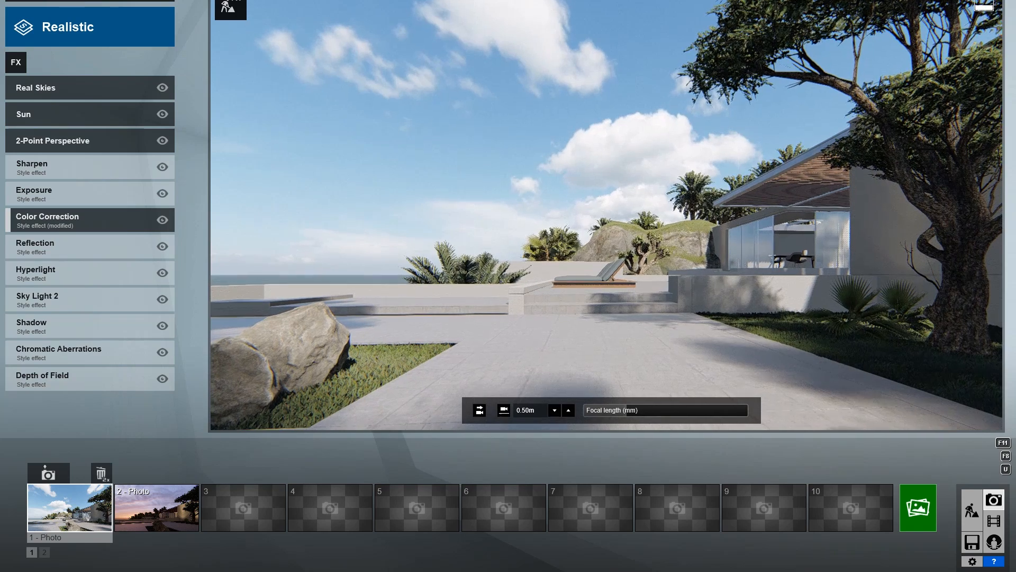
click(243, 508)
click(70, 508)
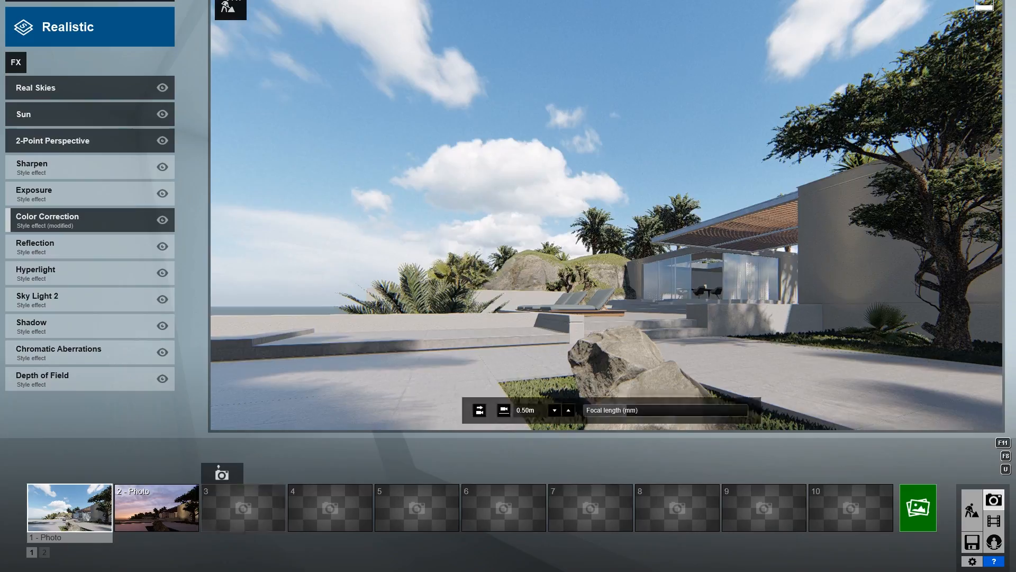
Frame photo 1 closer to the terrace, with the tree in the foreground, render it at 1920x1080 and close the result.
key(d)
key(w)
key(a)
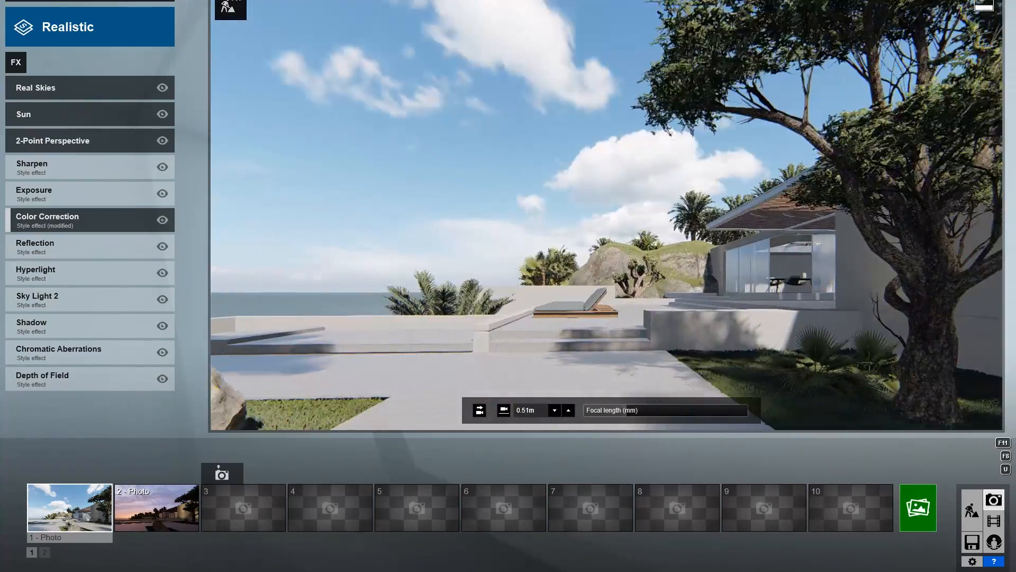
key(s)
key(q)
key(a)
key(w)
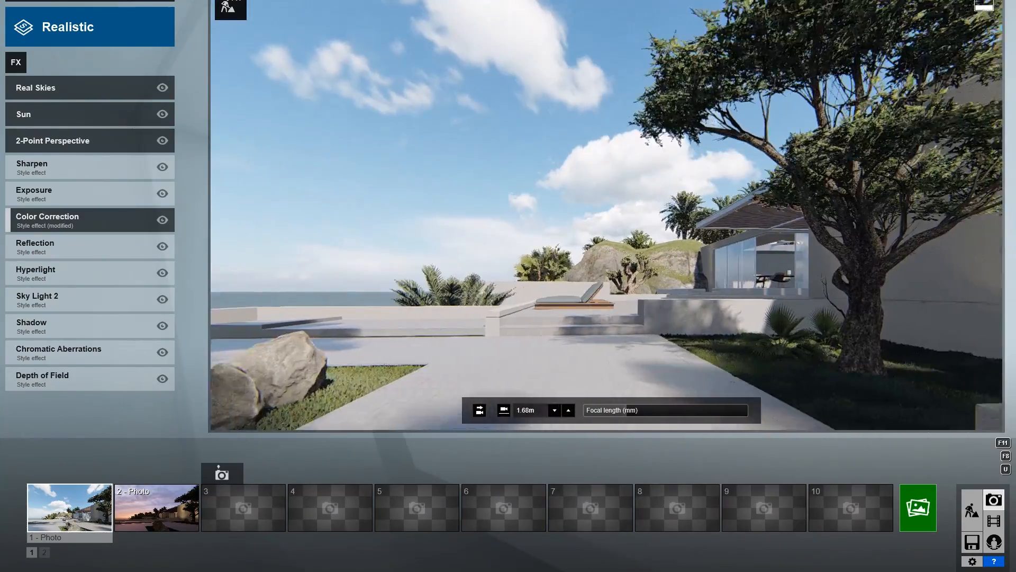
click(918, 508)
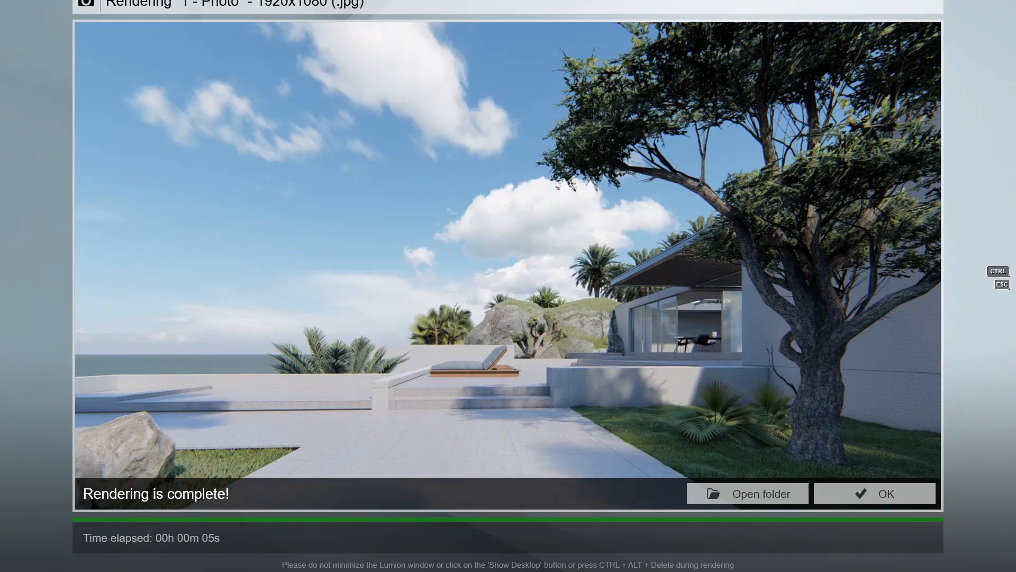
click(874, 493)
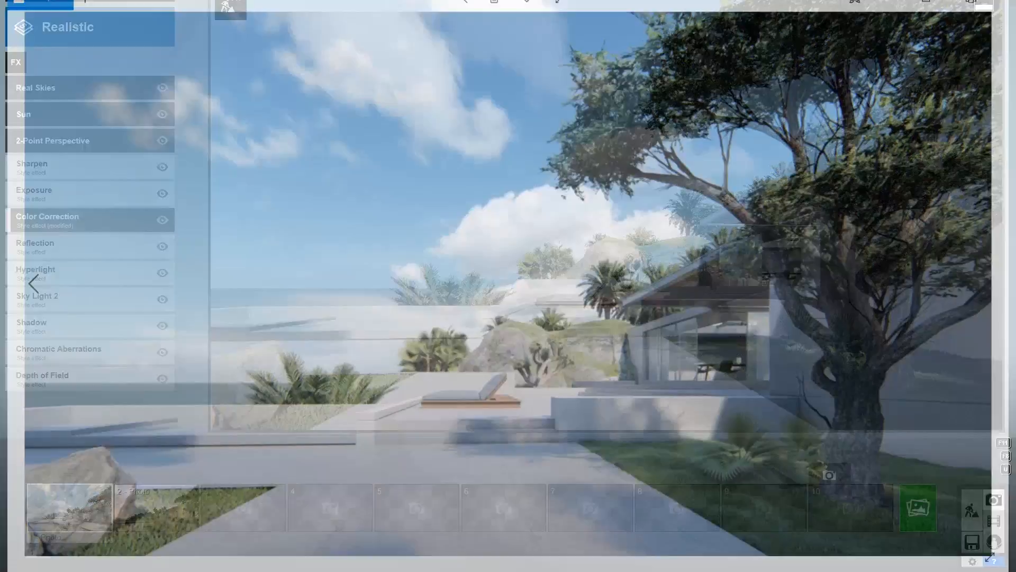
Open photo 2, render the current shot at Desktop size 1920x1080 and close the finished render.
click(157, 507)
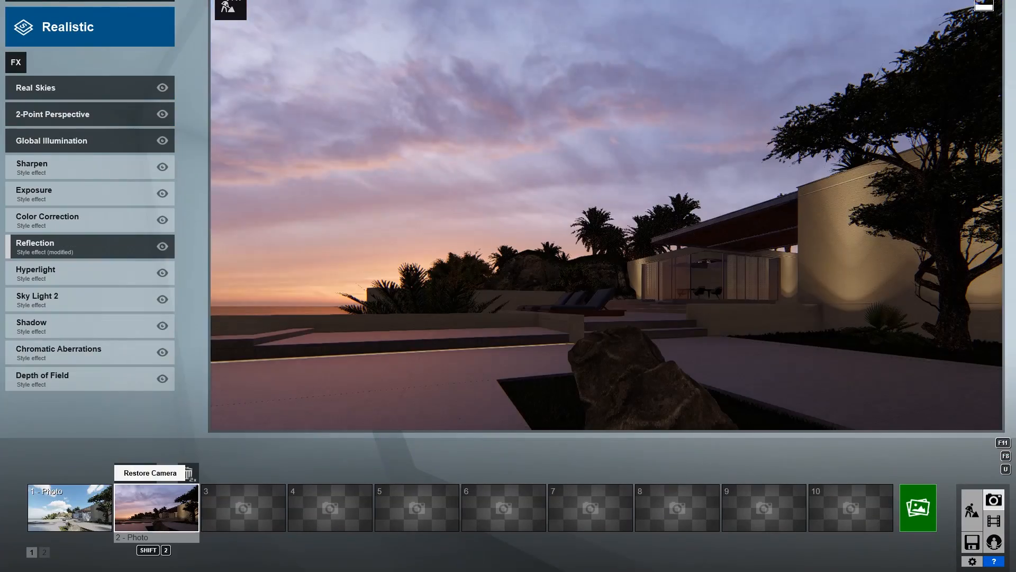
click(918, 508)
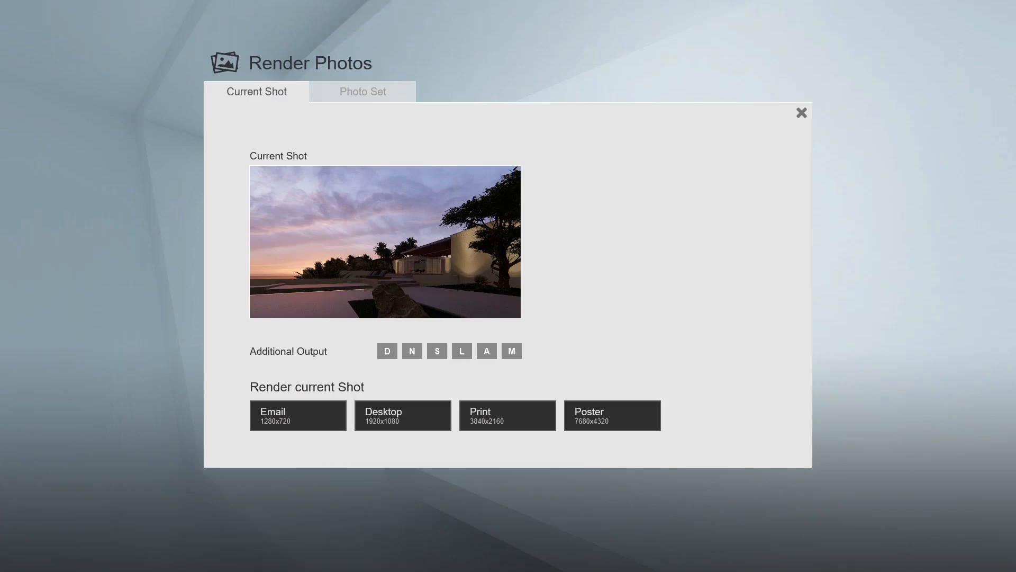
click(403, 415)
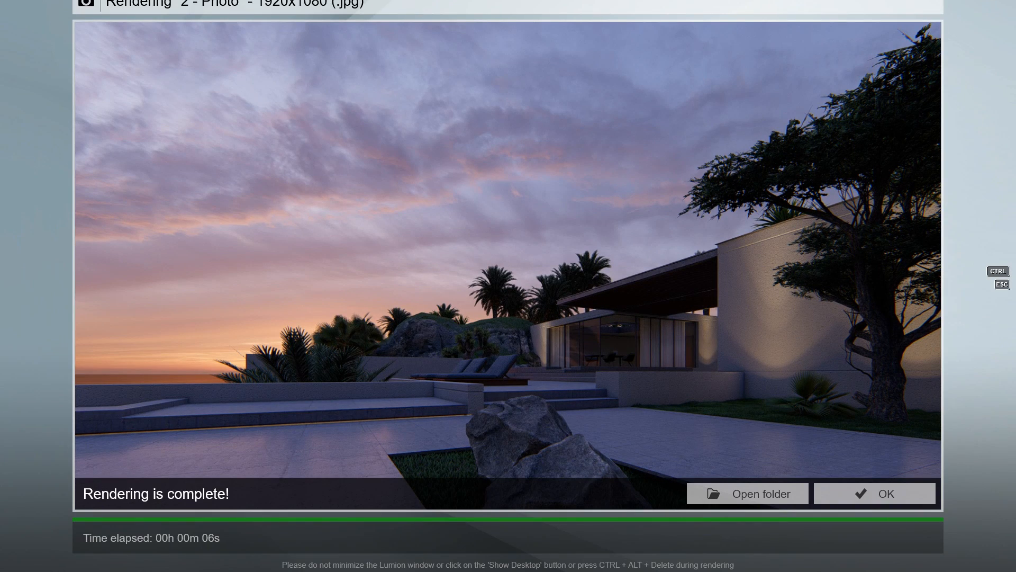
click(868, 493)
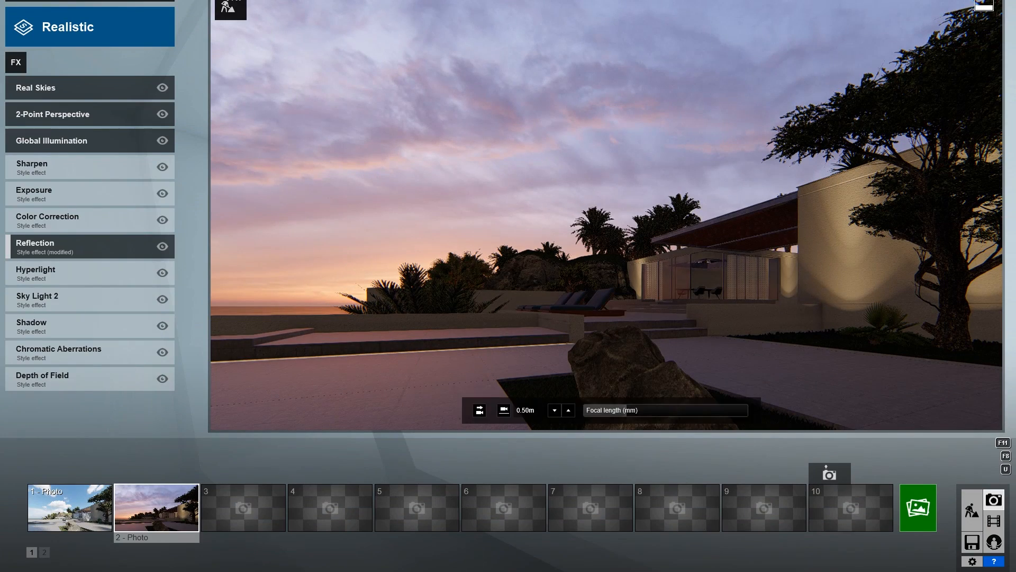
Raise photo 2's Exposure effect slightly, render it again at Desktop size 1920x1080 and close the result.
click(87, 194)
drag(90, 108, 110, 107)
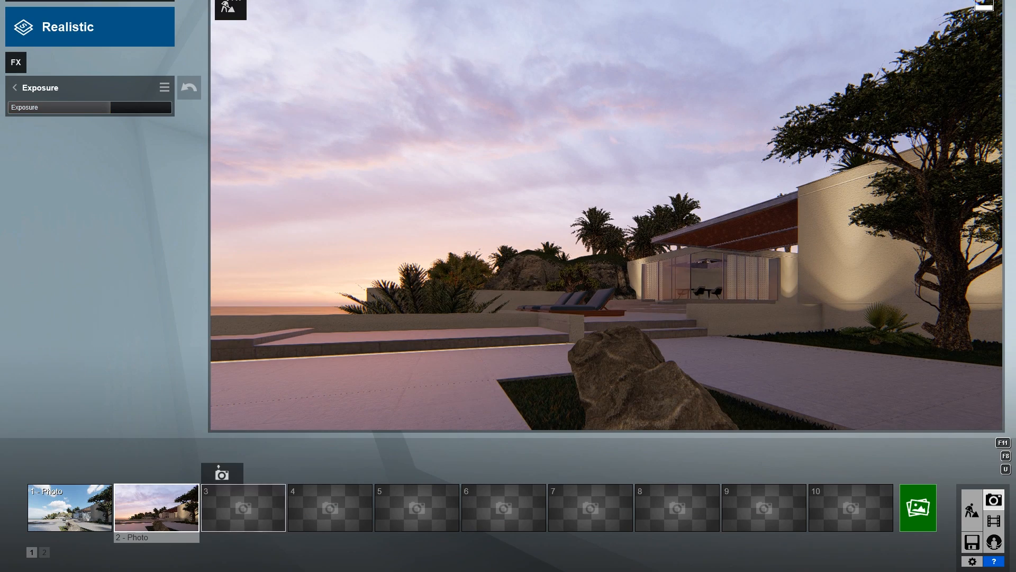
click(918, 507)
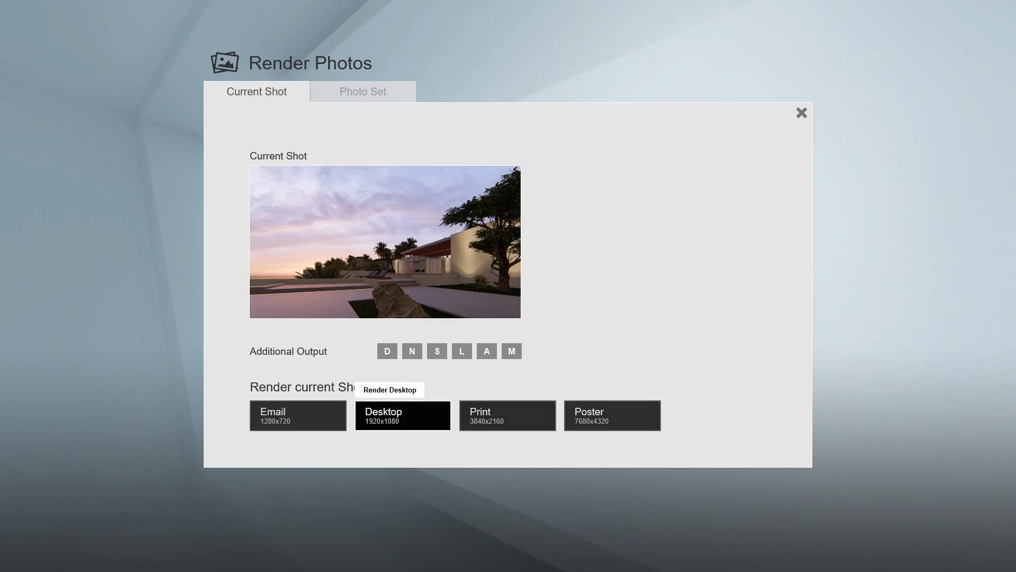
click(403, 415)
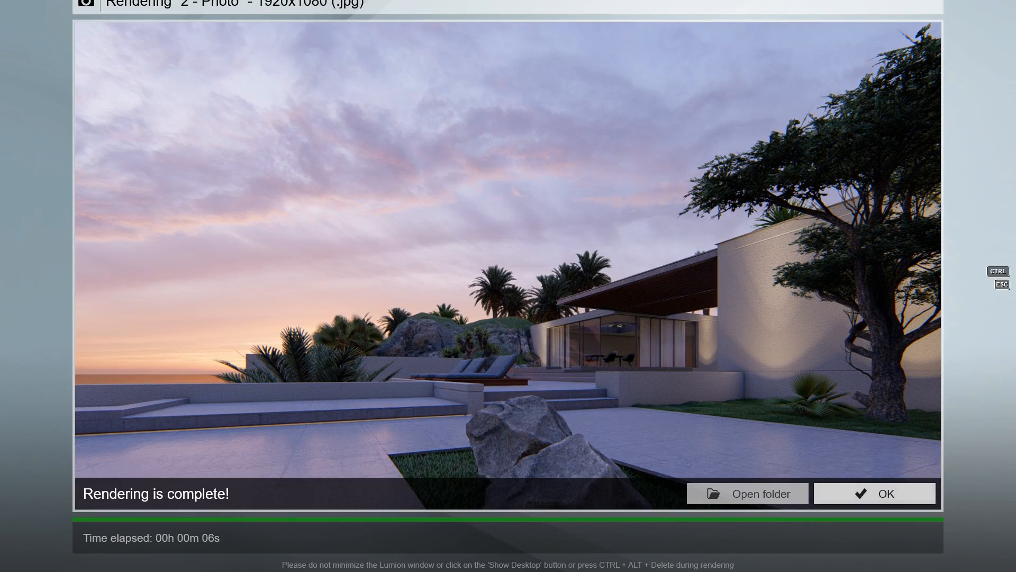
click(868, 493)
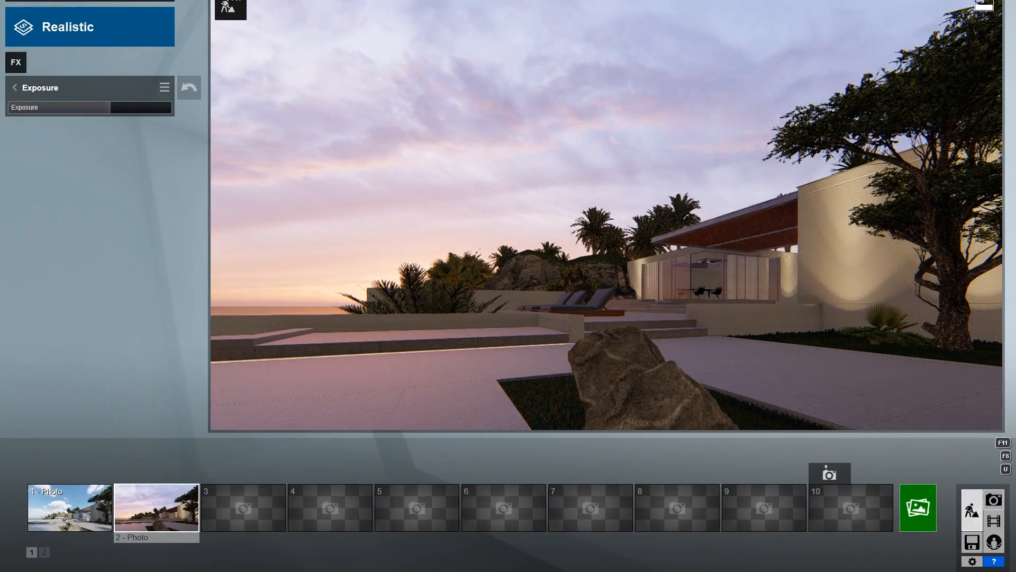
Return to the build view and raise the sun height in the weather settings to daytime.
click(231, 8)
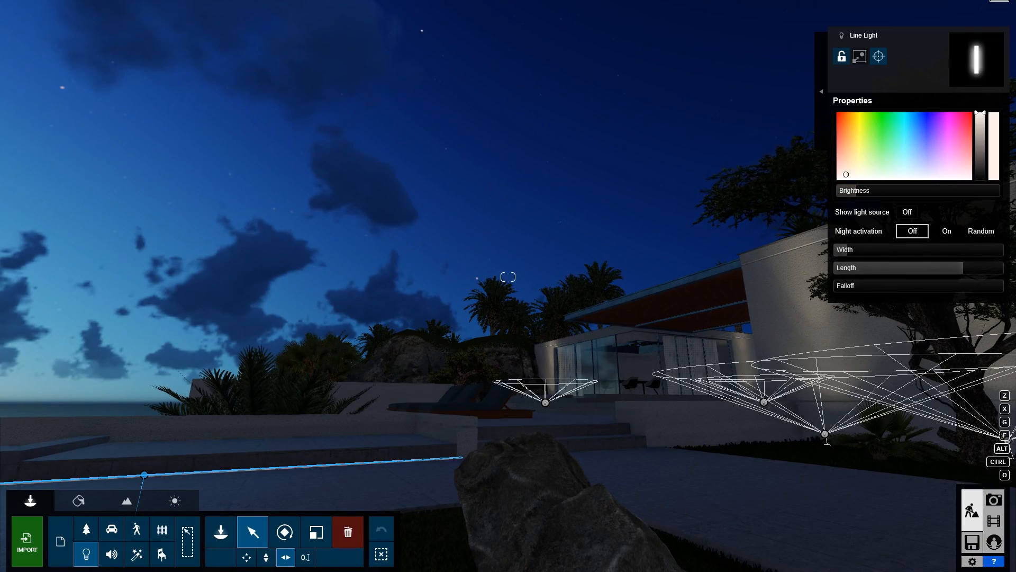
key(d)
right_drag(508, 277, 521, 365)
click(174, 500)
drag(100, 545, 99, 536)
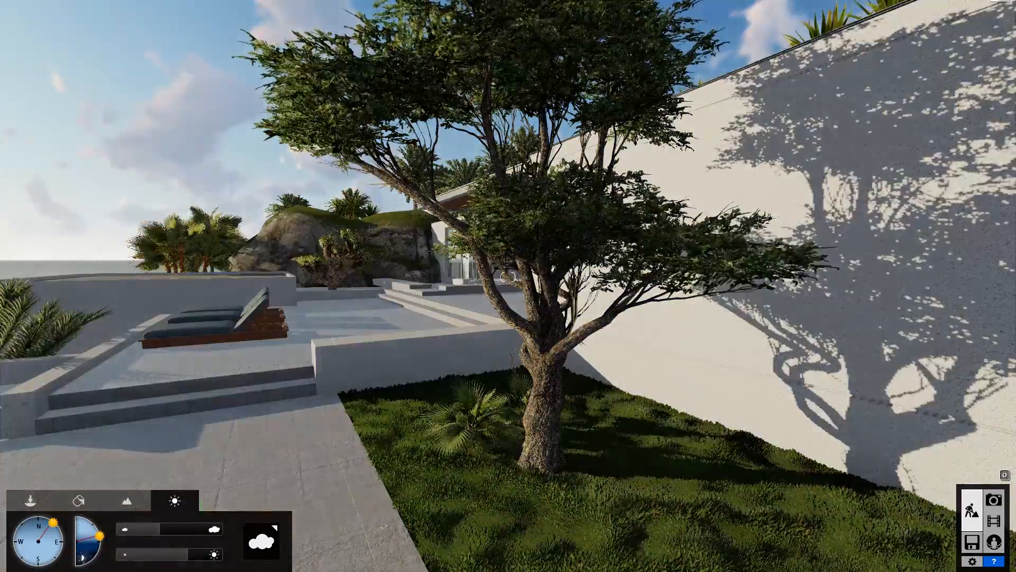
Lift the viewpoint above the terrace and open the empty photo slot 3 in Photo mode.
key(s)
key(q)
key(d)
key(a)
key(q)
key(d)
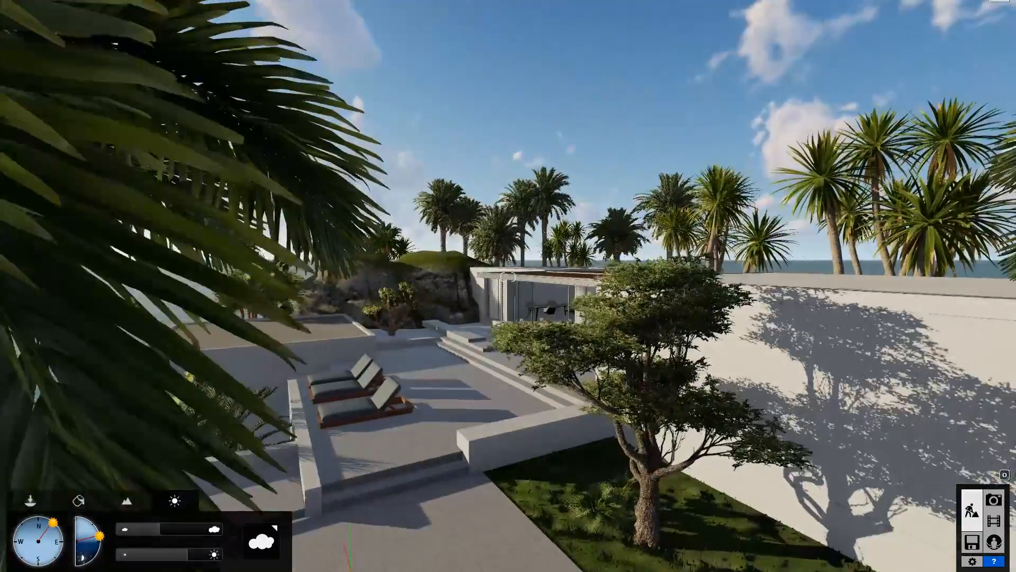
click(994, 500)
click(243, 508)
Frame a low shot at 0.62 m camera height across the paving, with the house behind and the two rocks in the foreground.
key(e)
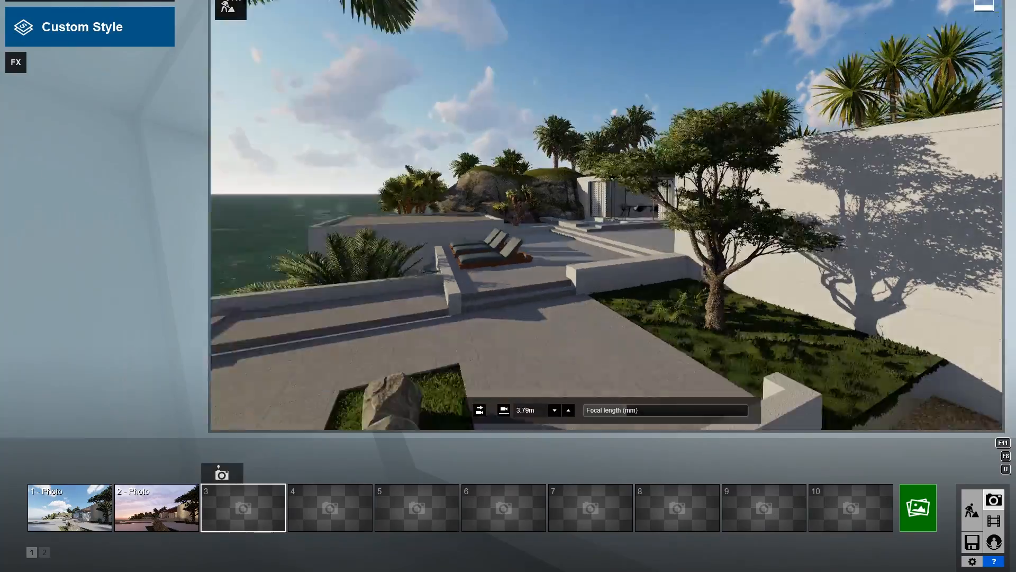
right_drag(477, 265, 445, 244)
key(q)
key(w)
key(s)
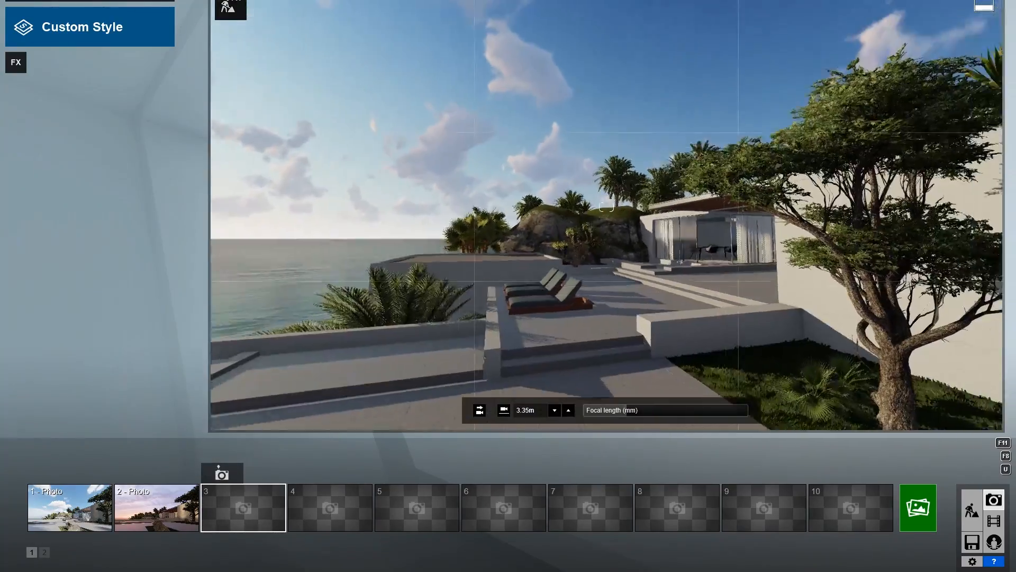
key(e)
key(d)
key(s)
mouse_move(477, 264)
right_down()
mouse_move(424, 262)
mouse_move(529, 272)
mouse_move(474, 247)
mouse_move(466, 275)
right_up()
key(d)
key(w)
key(a)
key(a)
key(e)
key(w)
key(e)
key(q)
key(s)
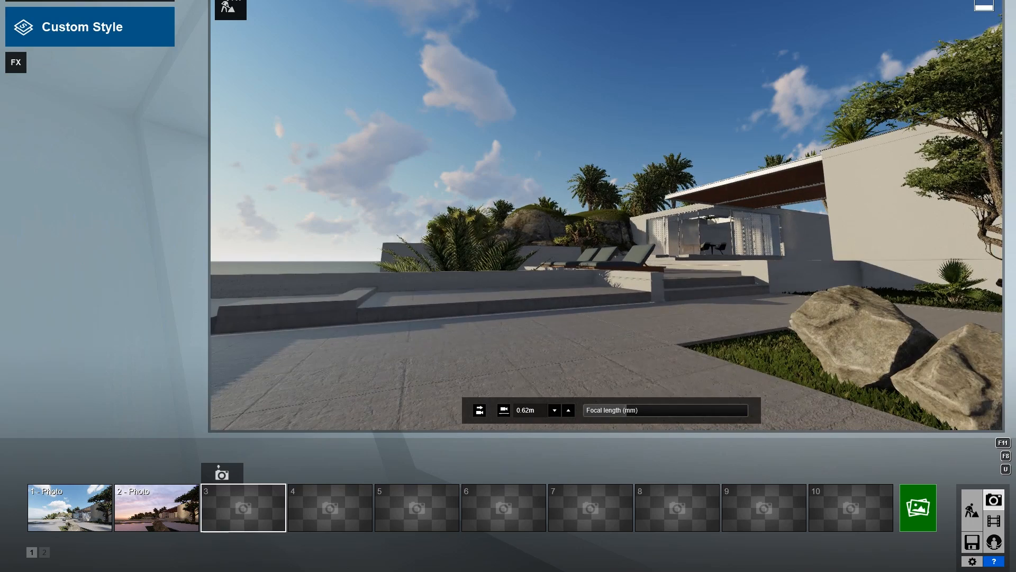
Raise the Global Illumination sun amount for the new shot, add Sky Light 2 and save the view as photo 3.
click(222, 474)
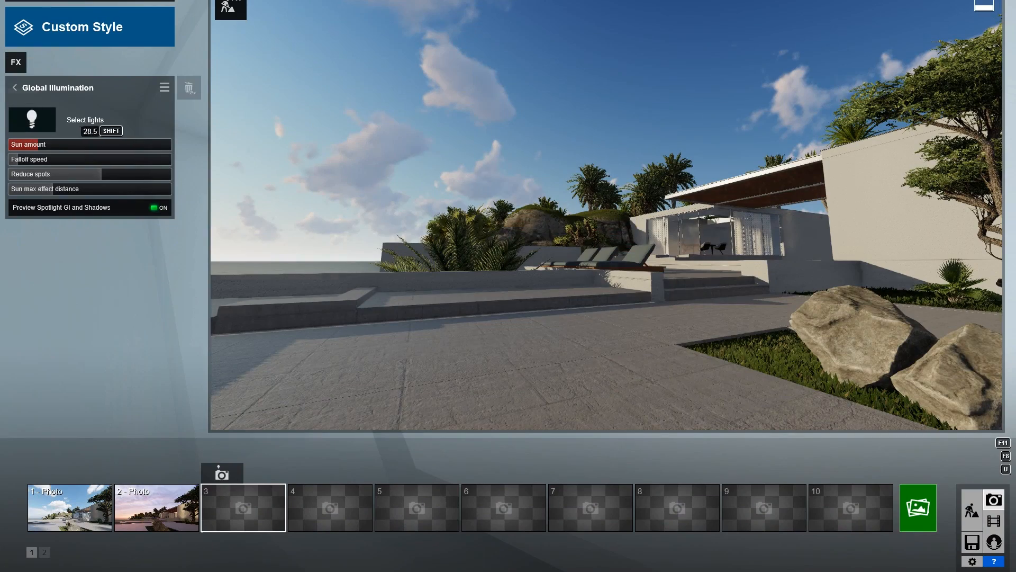
drag(38, 145, 47, 145)
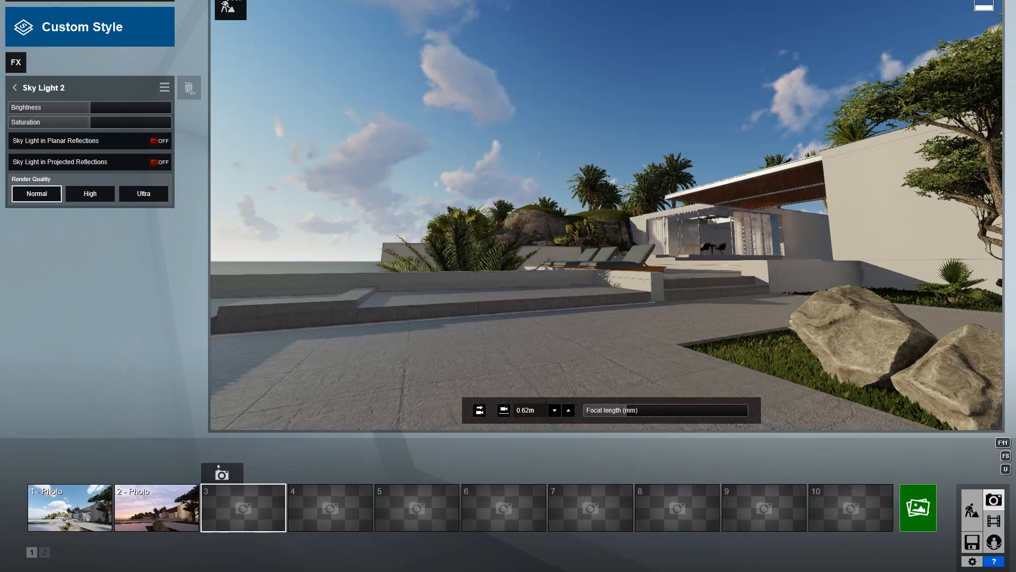
click(222, 474)
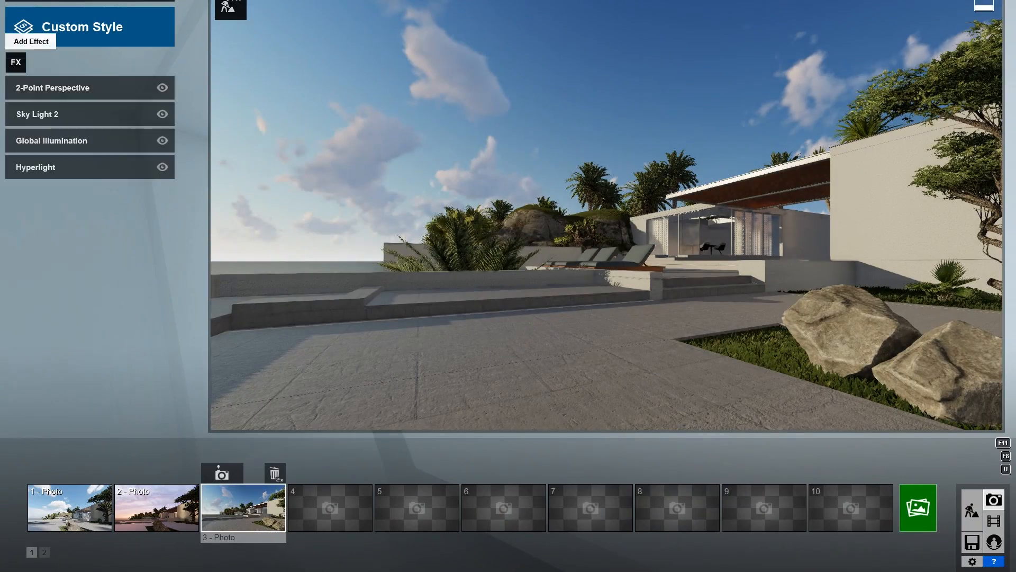
Add a Shadow effect to photo 3 with lower omnishadow, full coloring, higher brightness, and Soft and Fine Detail Shadows on.
click(14, 62)
click(270, 89)
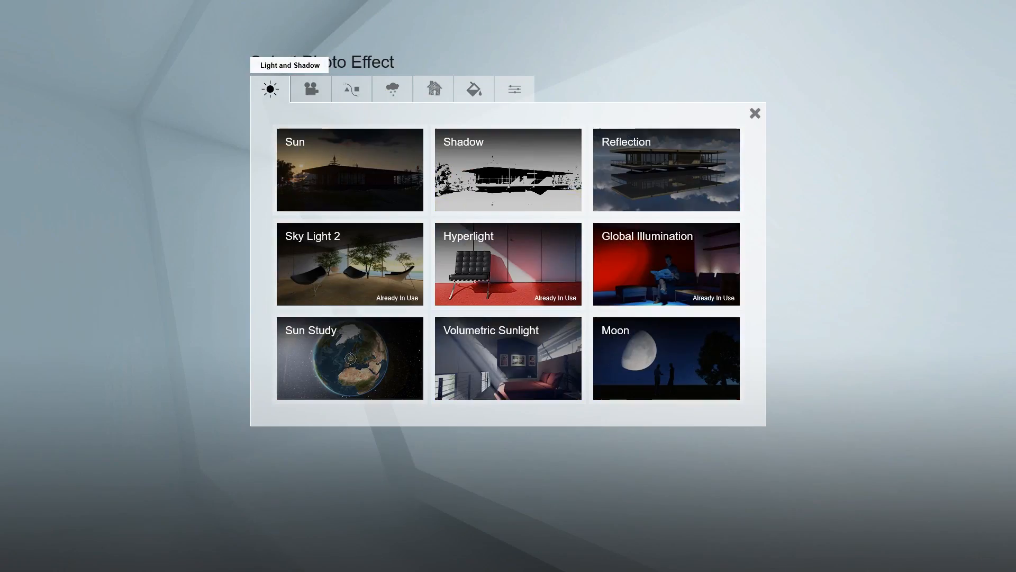
click(508, 169)
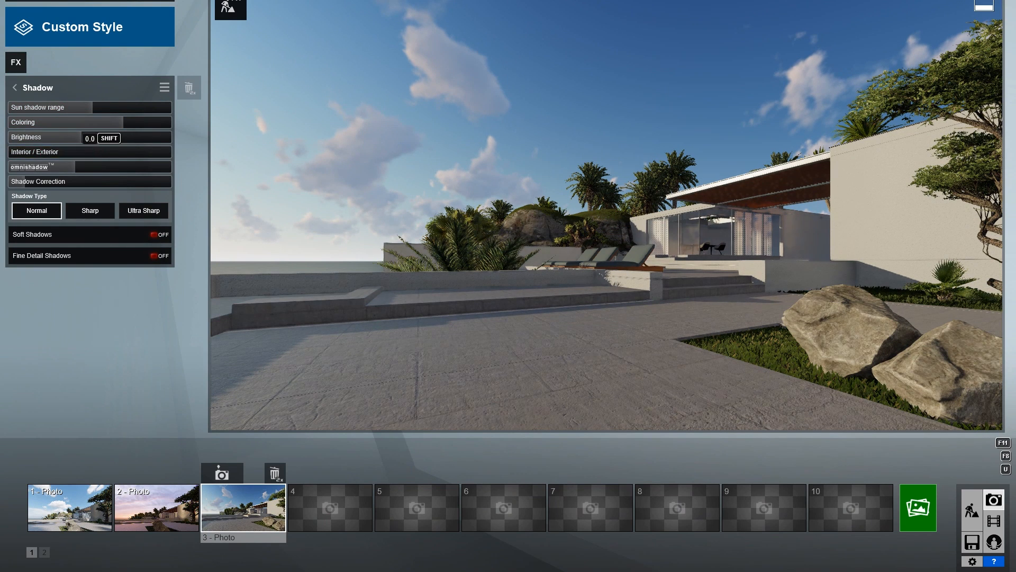
drag(75, 167, 58, 166)
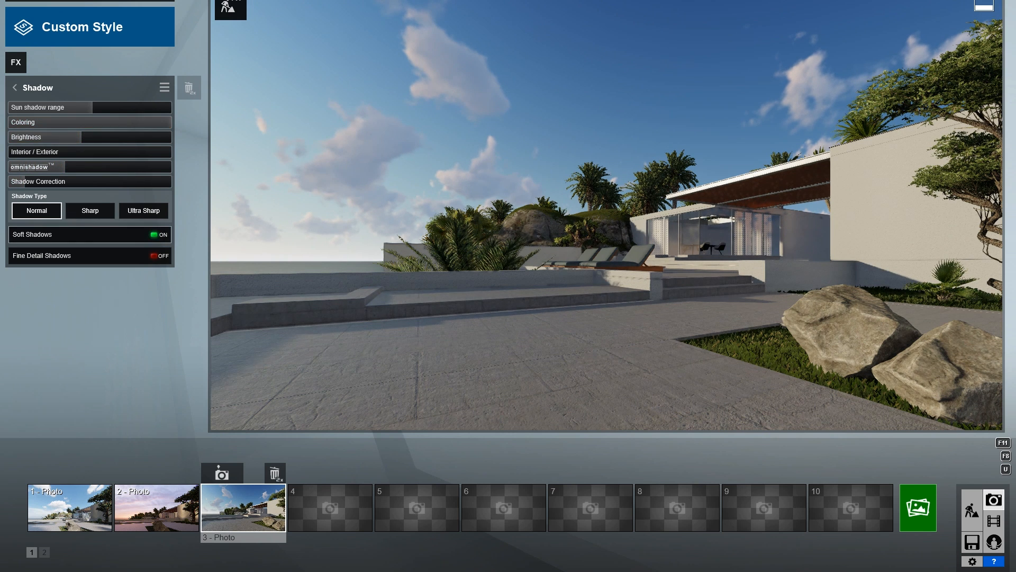
click(90, 256)
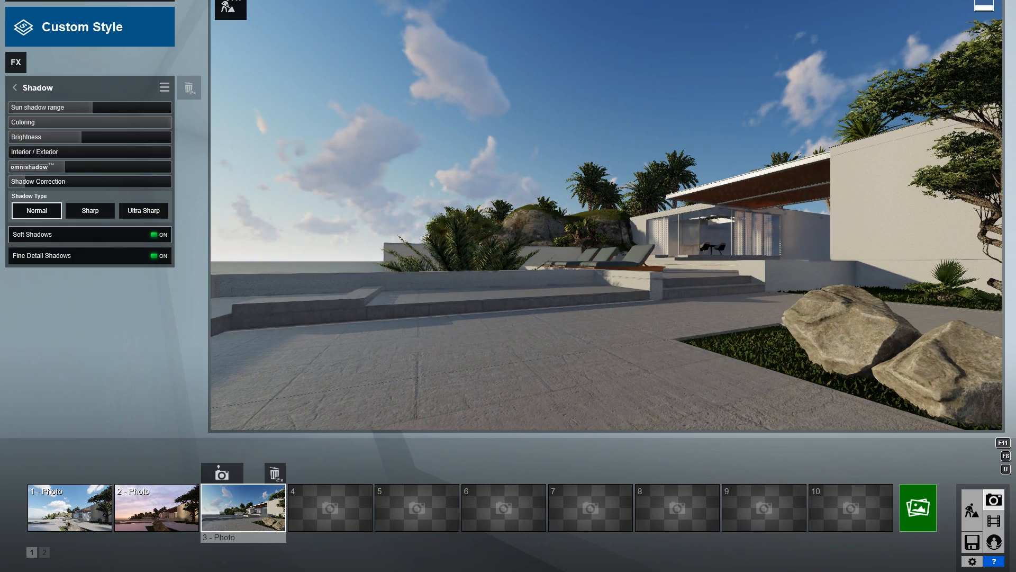
drag(88, 136, 127, 137)
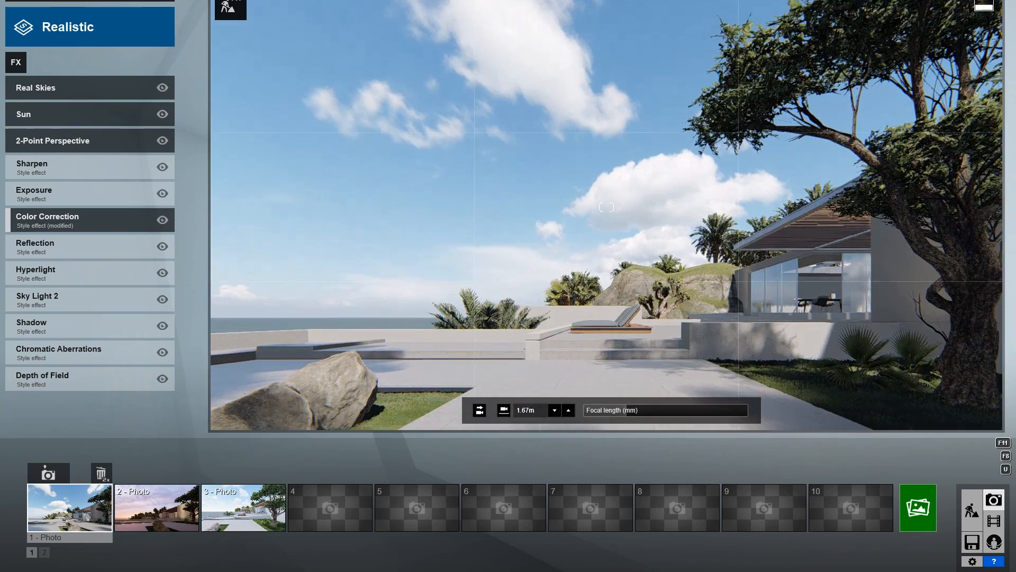
From photo 1, frame the terrace and tree at 1.85 m camera height and store the view in photo slot 4.
key(s)
key(w)
key(s)
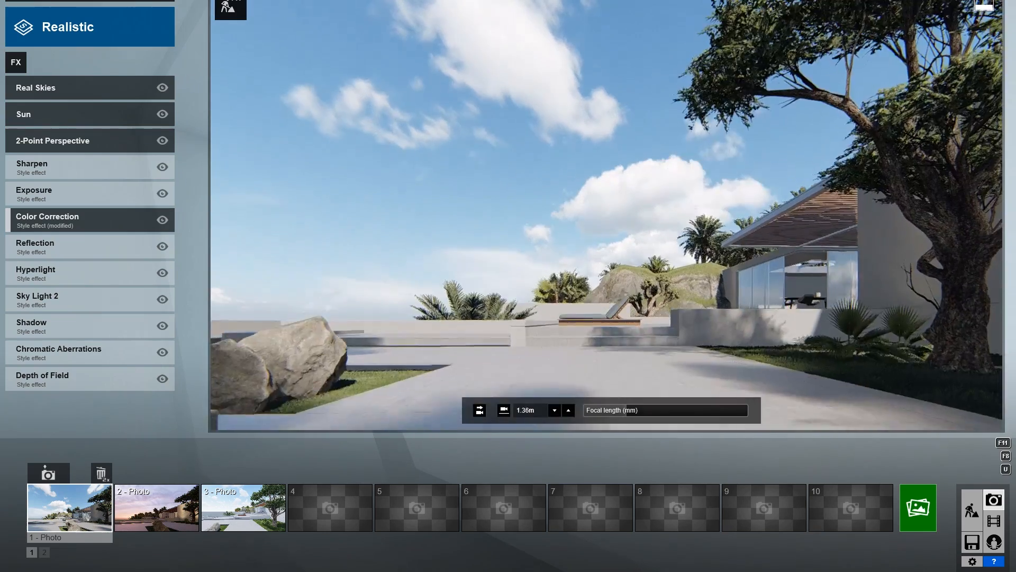
key(w)
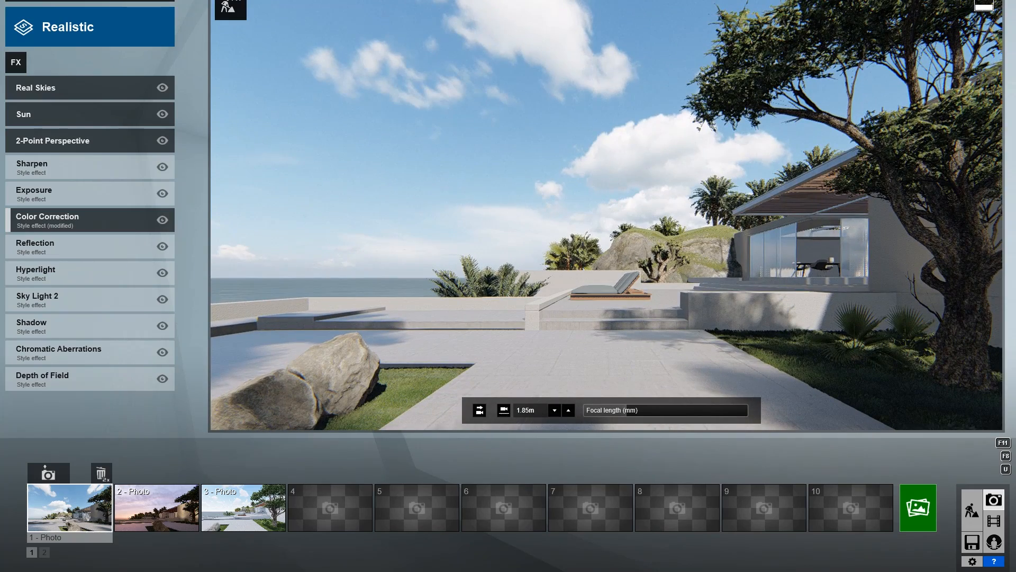
click(309, 473)
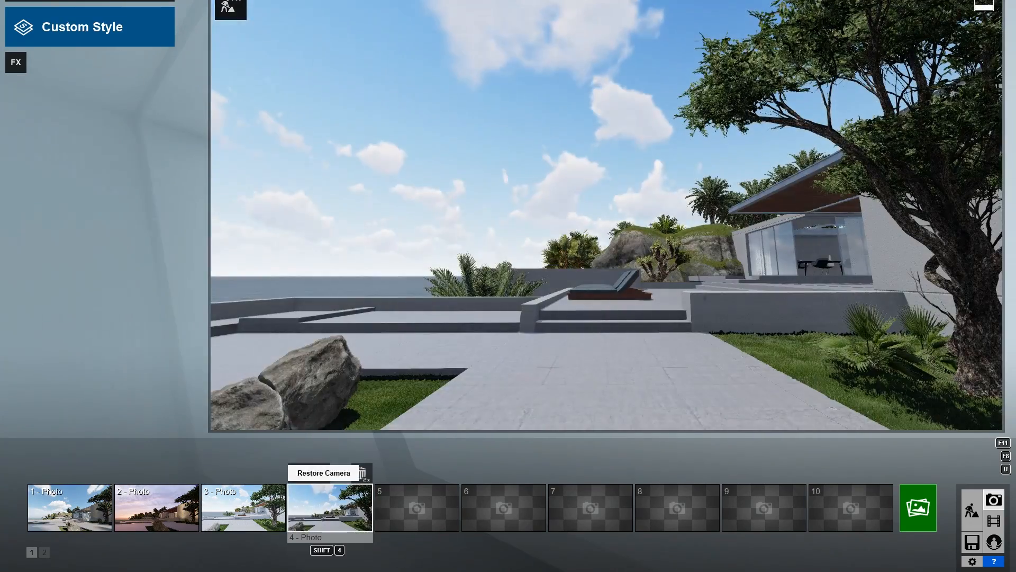
Apply the Realistic style to photo 4 and add the 2-Point Perspective effect.
click(90, 26)
click(507, 175)
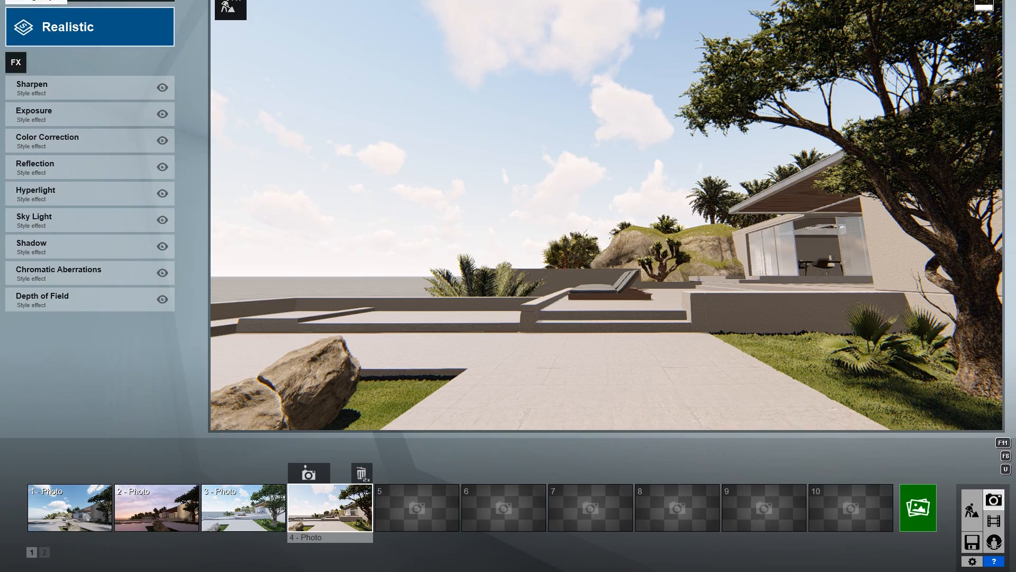
click(16, 62)
click(667, 170)
Add the Real Skies effect to photo 4, keeping its default sky.
click(16, 63)
click(270, 89)
click(392, 89)
click(350, 170)
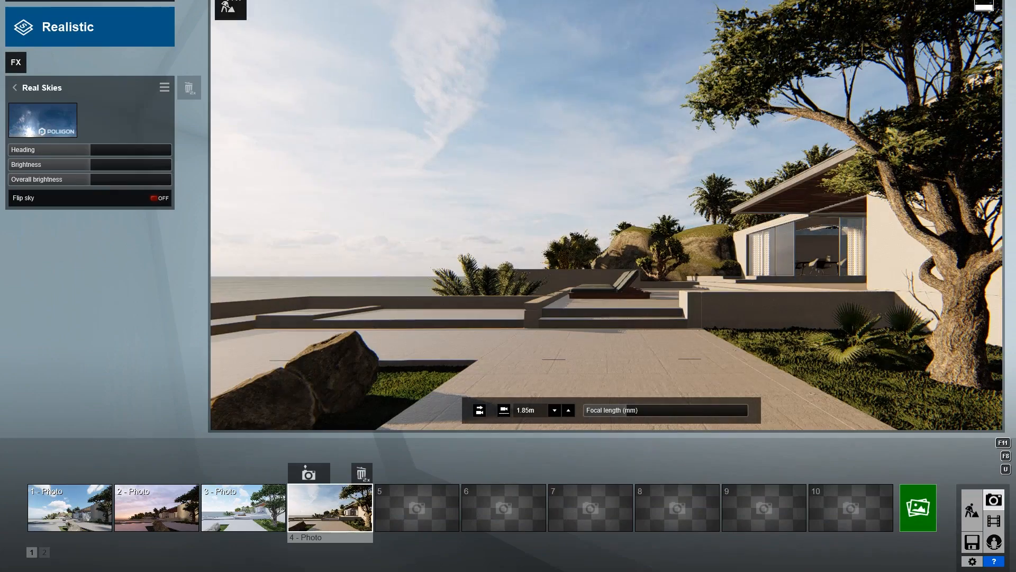
click(14, 88)
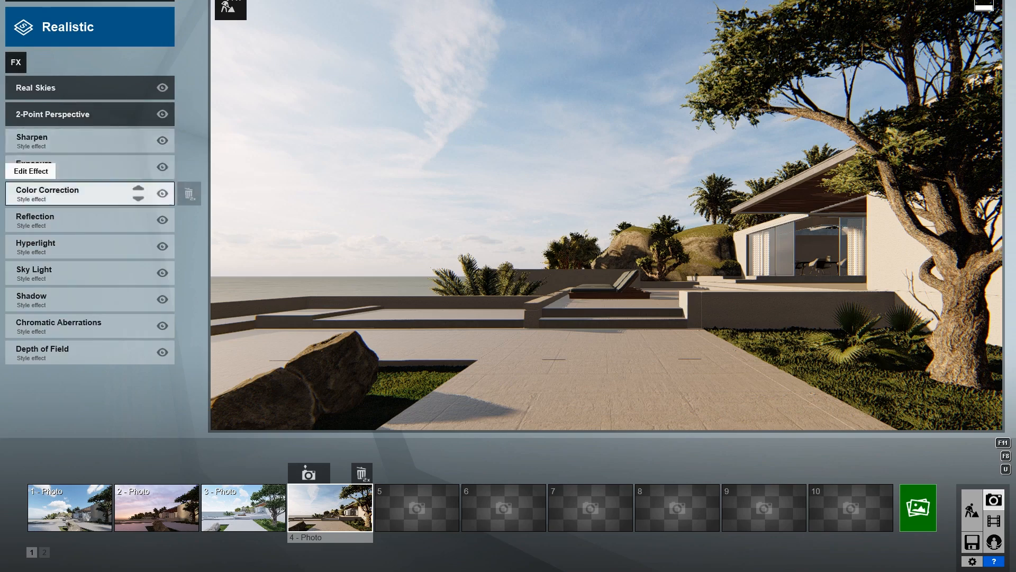
Lower photo 4's Color Correction temperature, raise its brightness, and open the output folder of the 1920x1080 render.
click(53, 189)
mouse_move(108, 107)
mouse_down()
mouse_move(132, 107)
mouse_move(79, 107)
mouse_move(97, 107)
mouse_up()
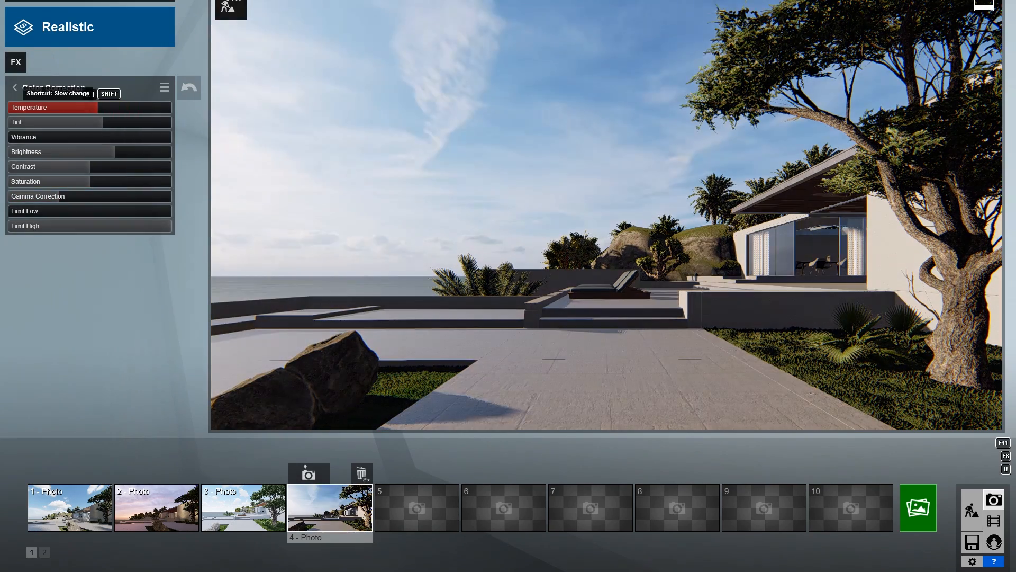
drag(115, 152, 150, 152)
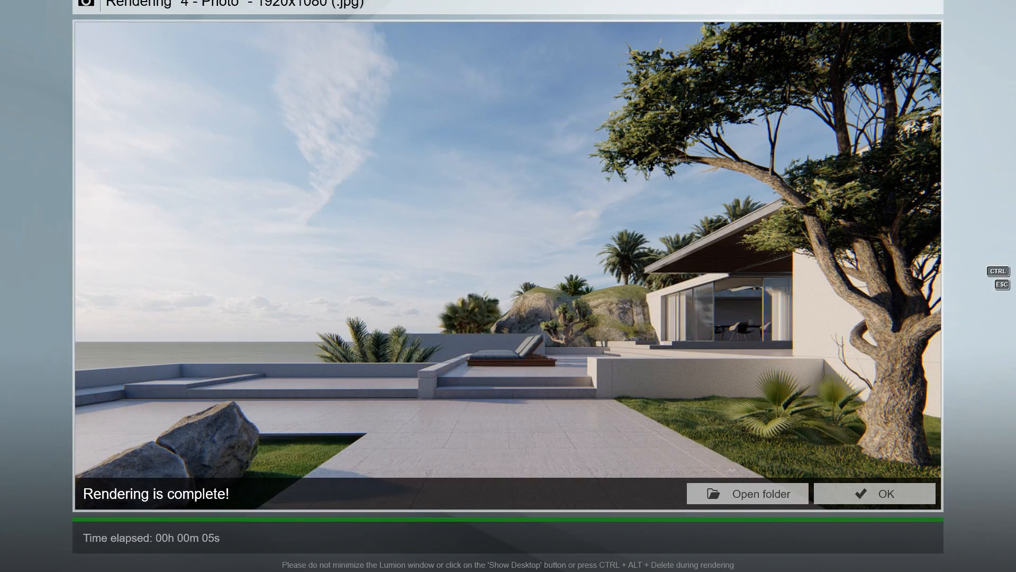
click(748, 493)
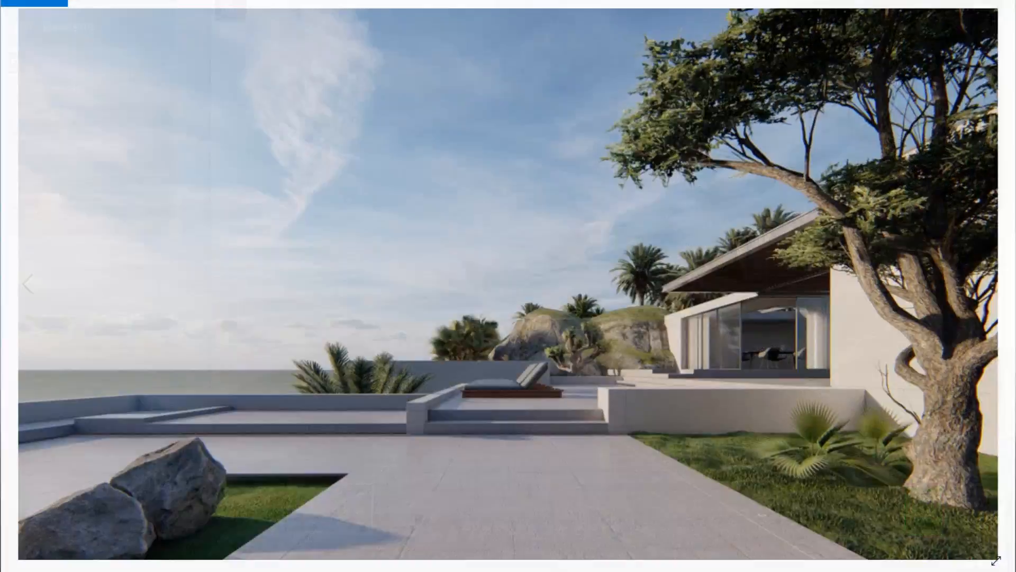